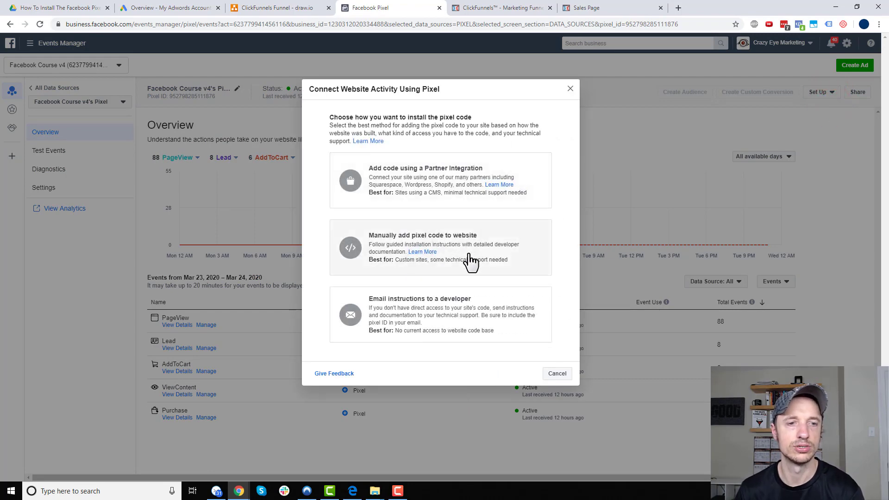
# Choose manual pixel code installation and copy the pixel base code to the clipboard.
pyautogui.click(463, 250)
pyautogui.scroll(-2, 467, 244)
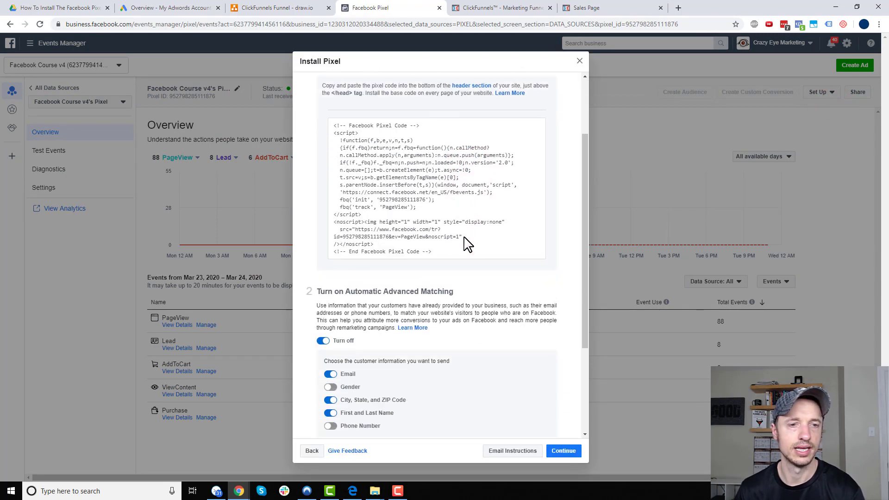
pyautogui.click(416, 202)
# Switch to ClickFunnels and paste the Facebook pixel code into the Shoe Funnel's head tracking code setting.
pyautogui.click(519, 9)
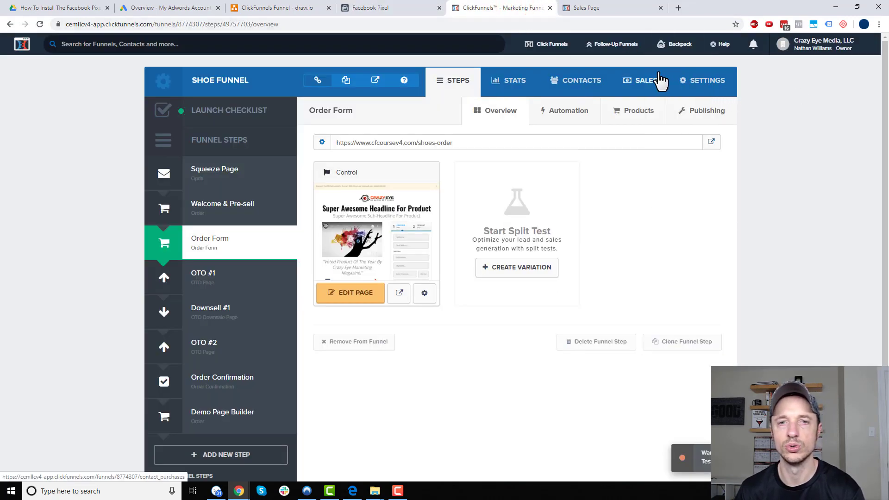
pyautogui.click(719, 87)
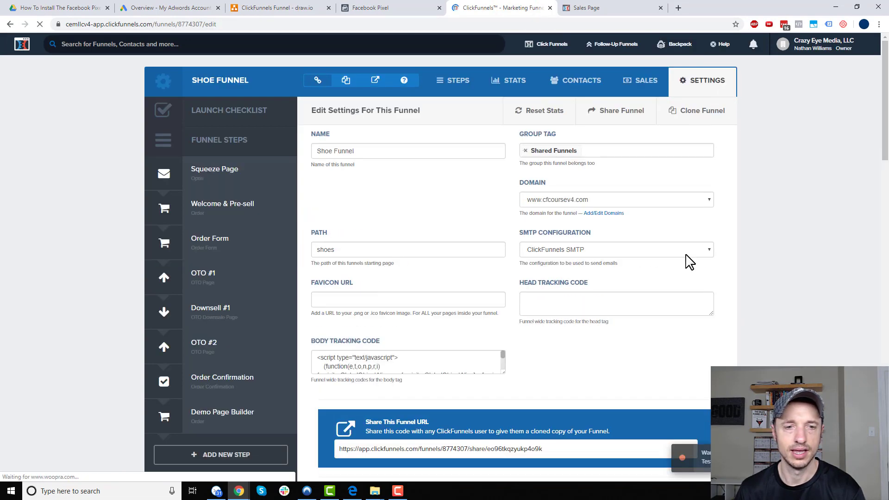
pyautogui.scroll(-3, 685, 258)
pyautogui.click(670, 159)
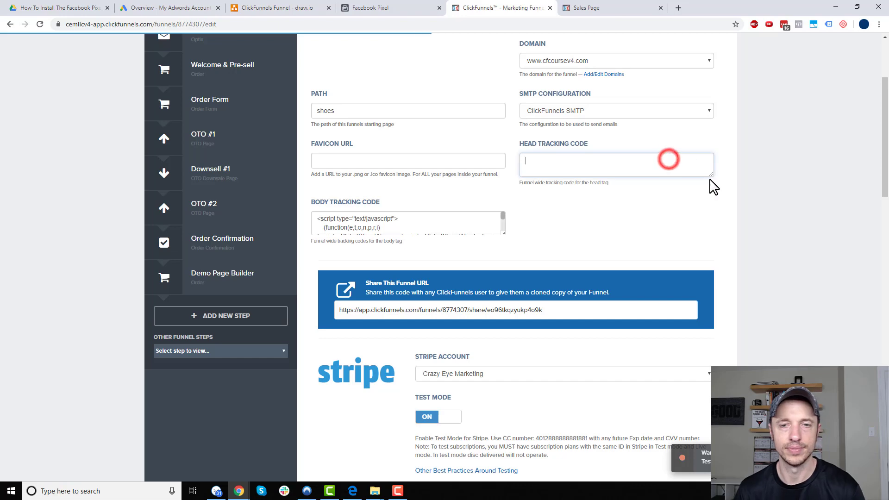
pyautogui.hotkey('ctrl', 'v')
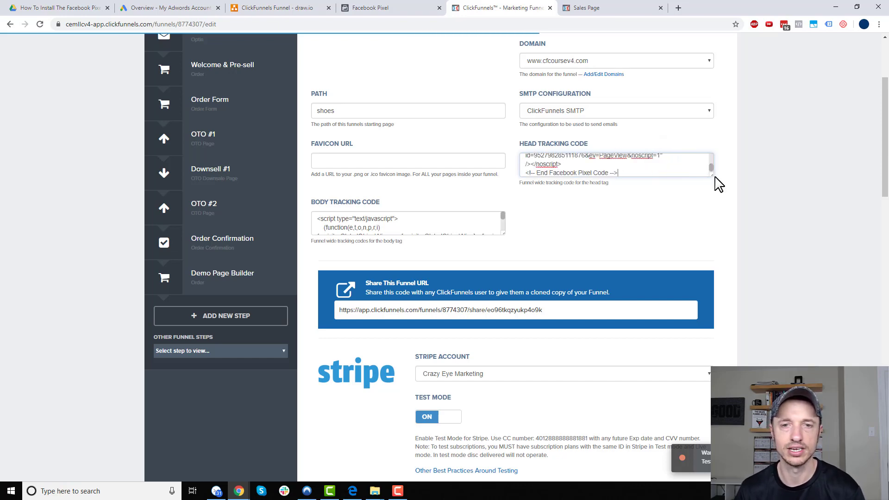
# Enlarge the head tracking code field to check the whole pixel code, and save the funnel settings.
pyautogui.moveTo(712, 175); pyautogui.dragTo(717, 377)
pyautogui.click(650, 315)
pyautogui.hotkey('ctrl', 'a')
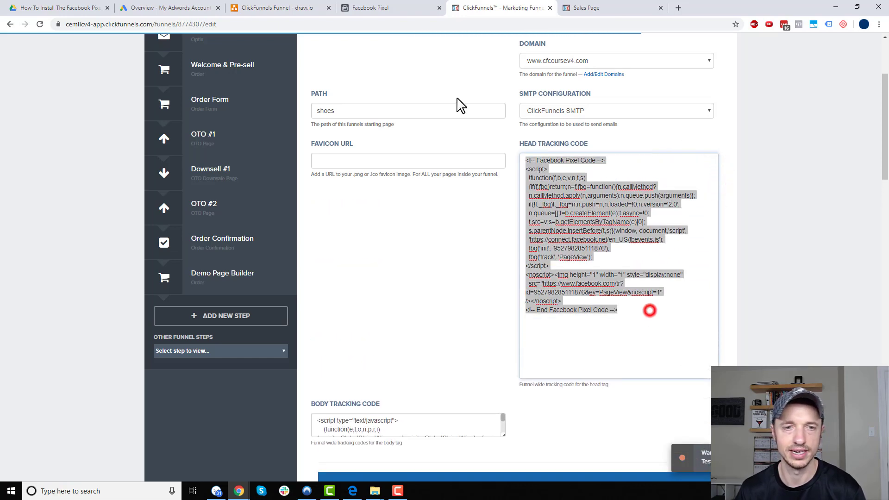
pyautogui.click(602, 201)
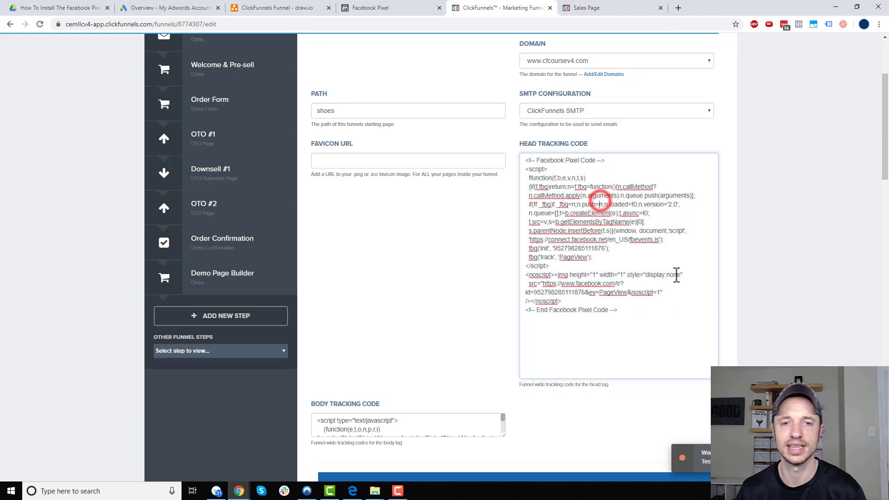
pyautogui.scroll(-20, 674, 273)
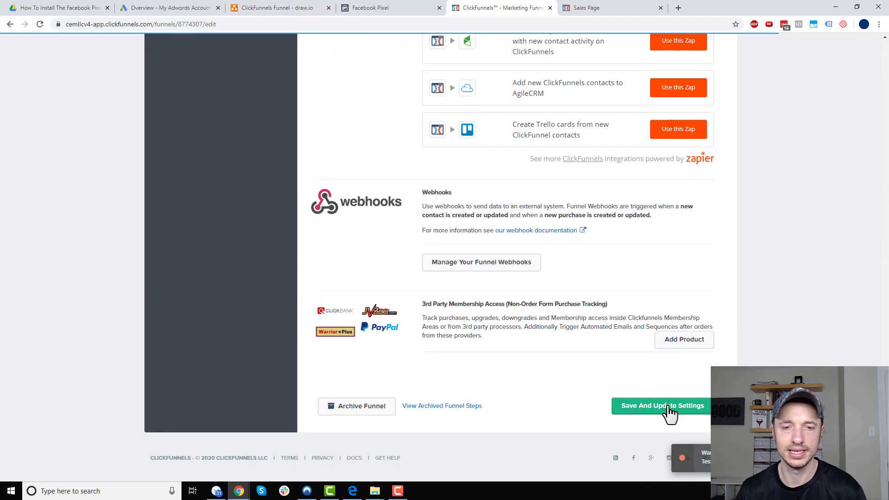
pyautogui.click(671, 408)
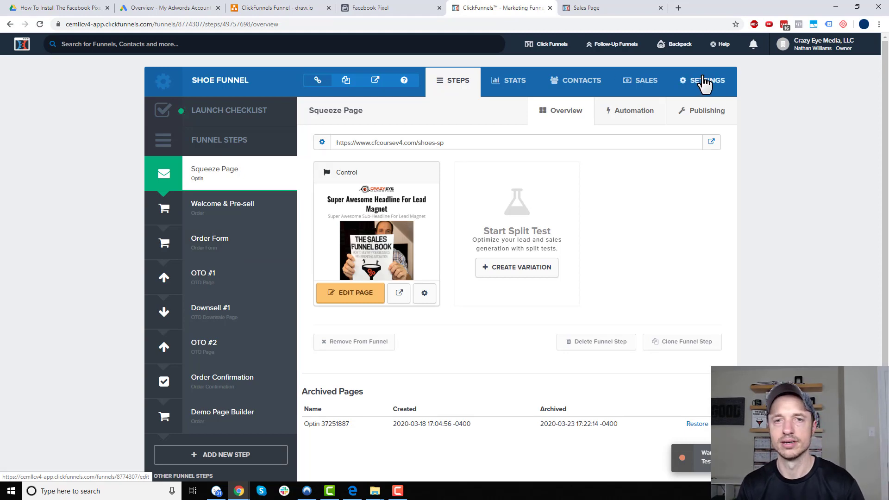
# Return to Facebook Events Manager, review the Automatic Advanced Matching options, and continue to Facebook's Event Setup Tool.
pyautogui.click(380, 9)
pyautogui.scroll(-2, 494, 153)
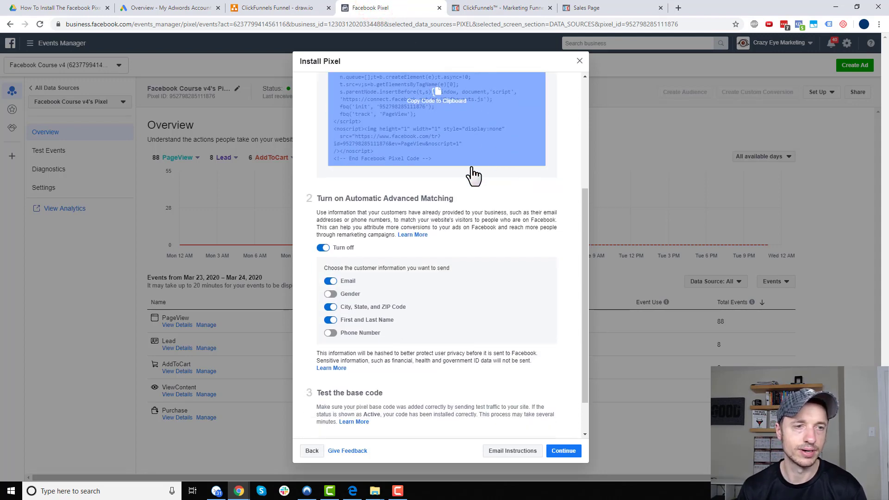
pyautogui.scroll(-1, 473, 176)
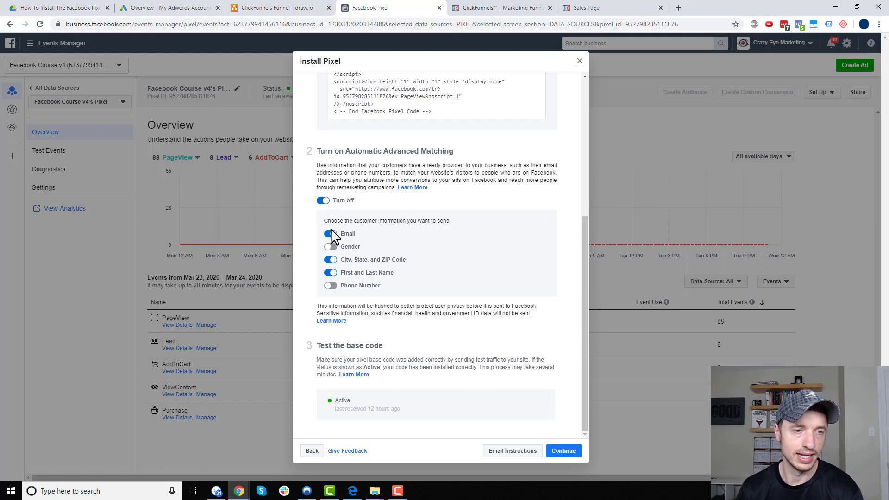
pyautogui.click(331, 247)
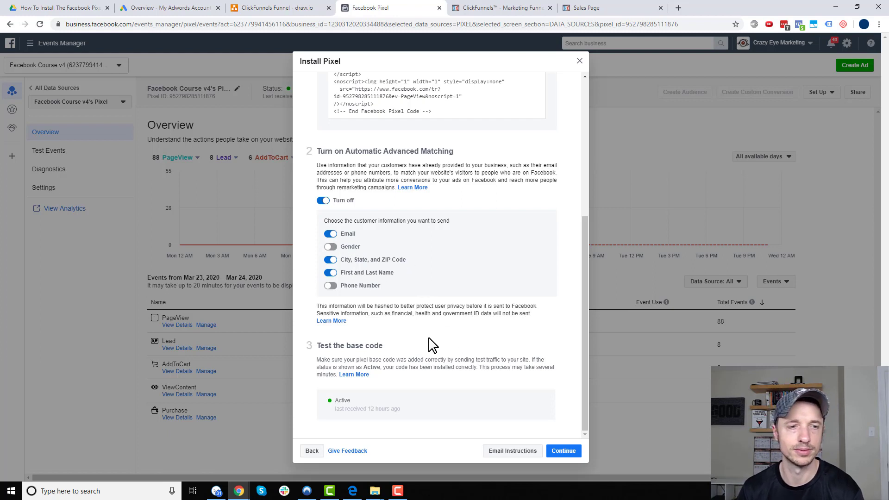
pyautogui.click(564, 452)
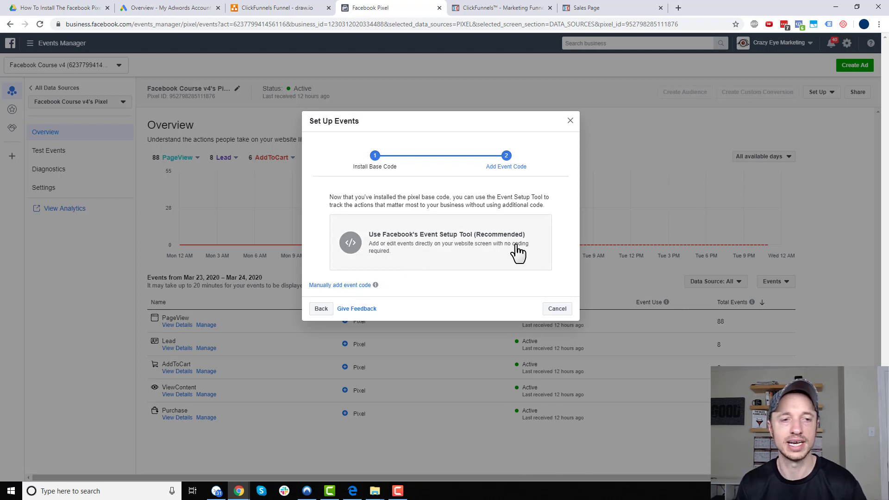
pyautogui.click(492, 239)
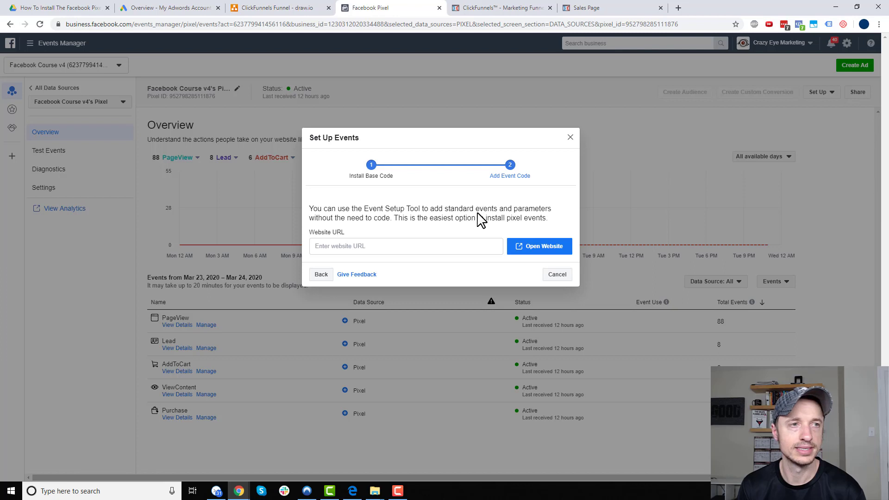
# Check the event placement in the draw.io funnel diagram and copy the Welcome & Pre-sell step's URL from ClickFunnels.
pyautogui.click(278, 8)
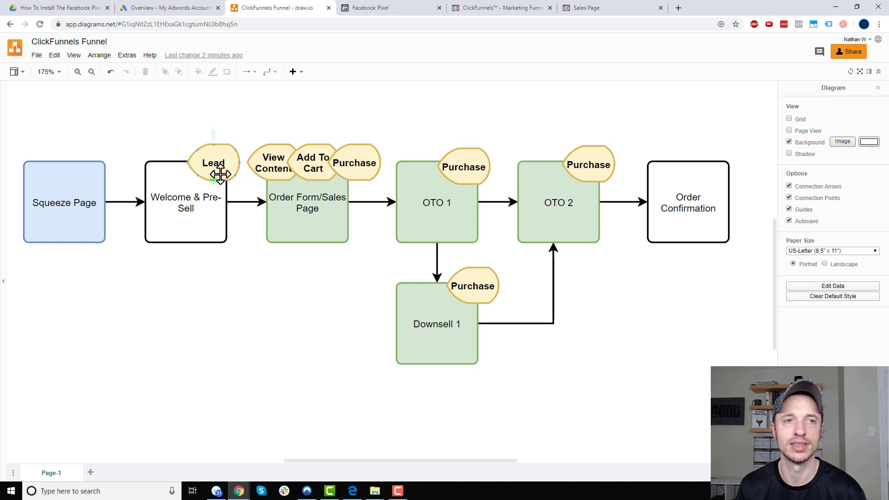
pyautogui.click(397, 11)
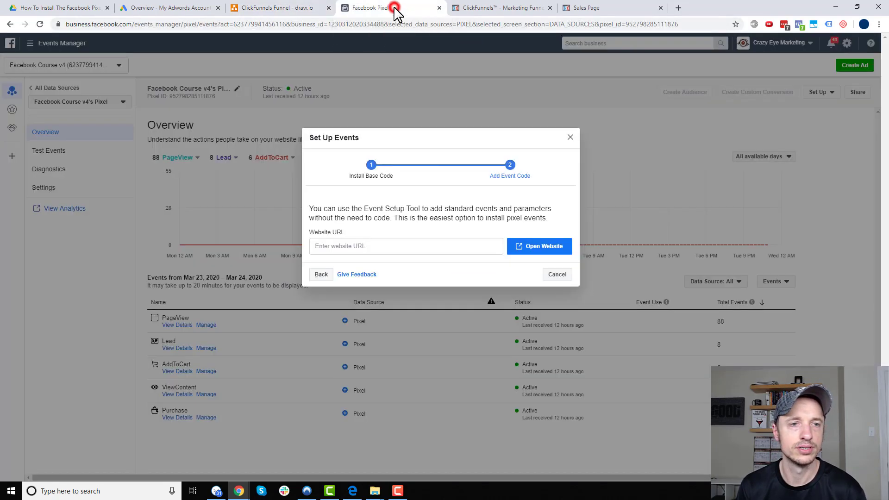
pyautogui.click(500, 9)
pyautogui.click(240, 208)
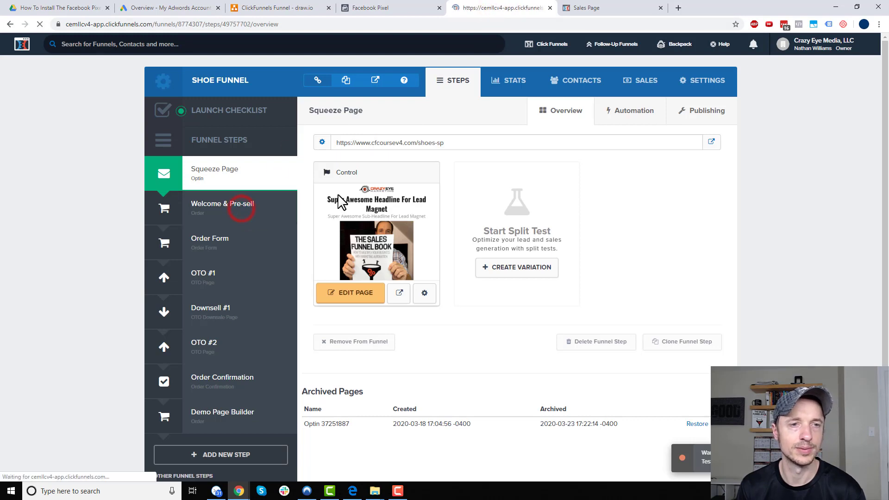
pyautogui.click(480, 143)
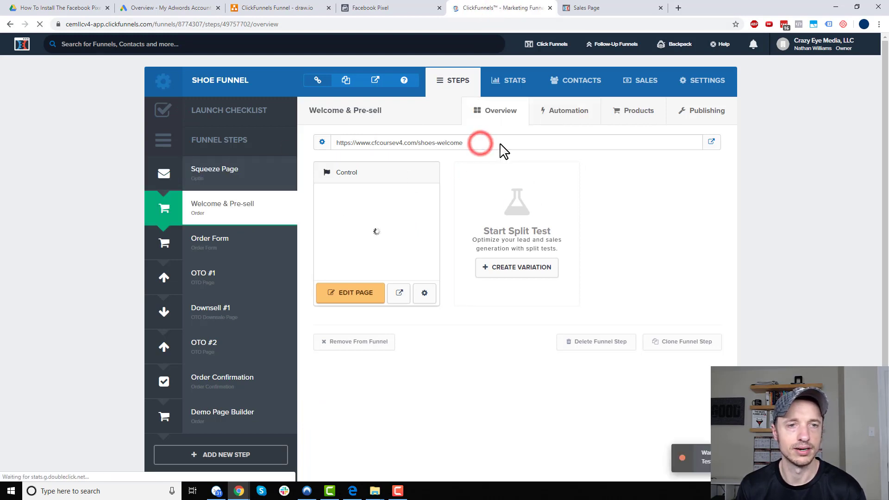
pyautogui.moveTo(504, 151); pyautogui.dragTo(327, 143)
pyautogui.hotkey('ctrl', 'c')
pyautogui.click(370, 9)
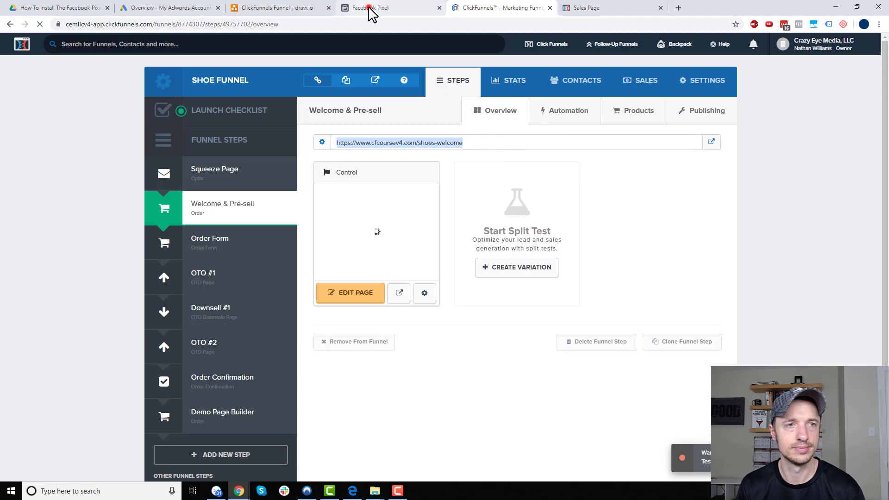
pyautogui.click(415, 246)
pyautogui.hotkey('ctrl', 'v')
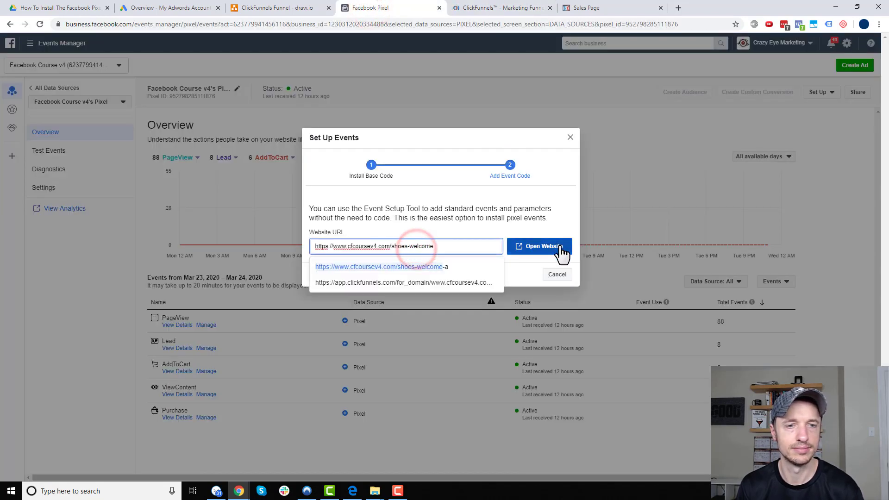
pyautogui.click(562, 249)
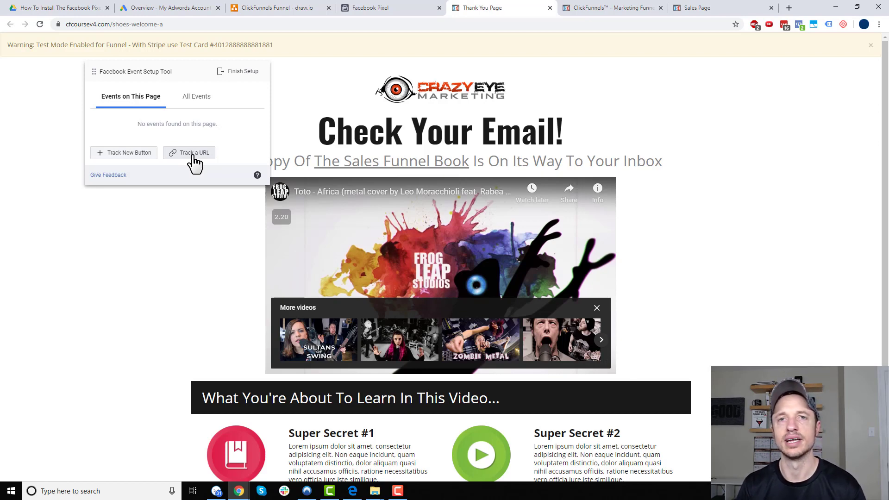
# Look over the thank-you page, start tracking an event by URL, and select Lead as the event.
pyautogui.scroll(-3, 238, 270)
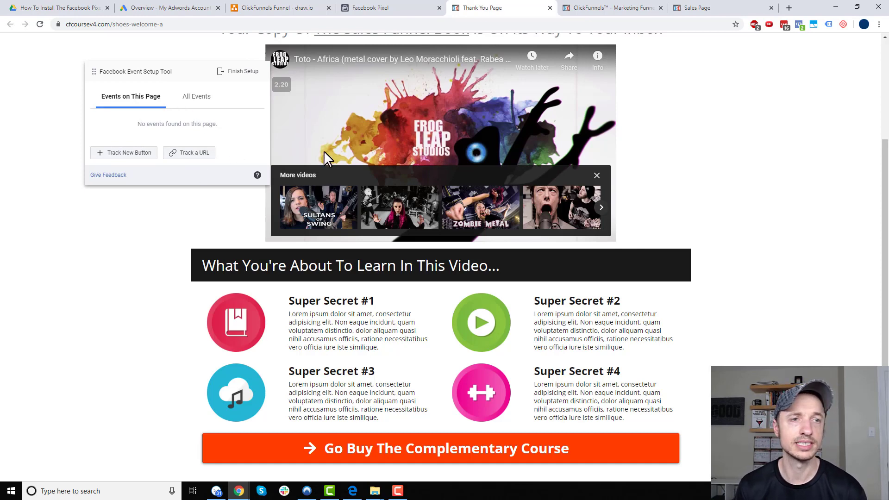
pyautogui.scroll(2, 336, 134)
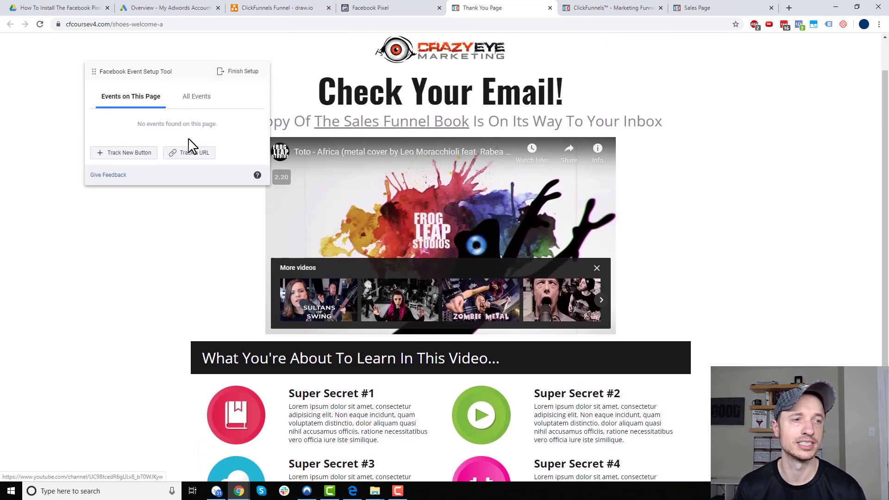
pyautogui.click(197, 155)
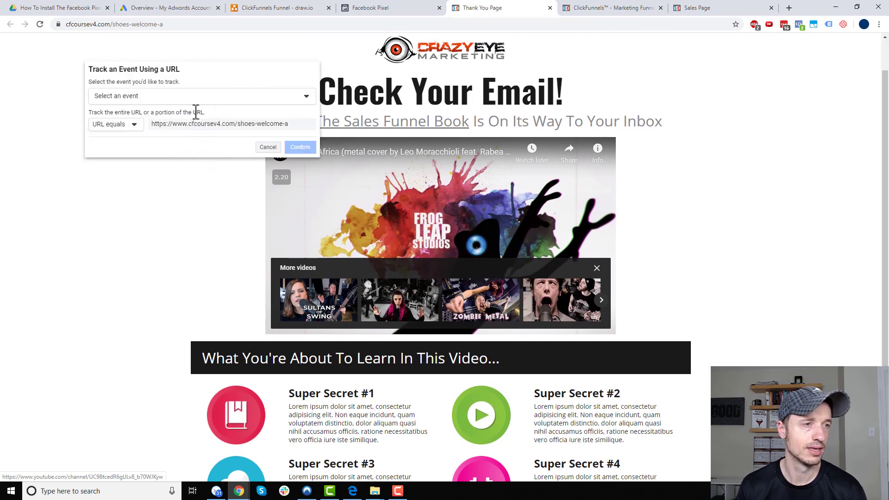
pyautogui.click(169, 96)
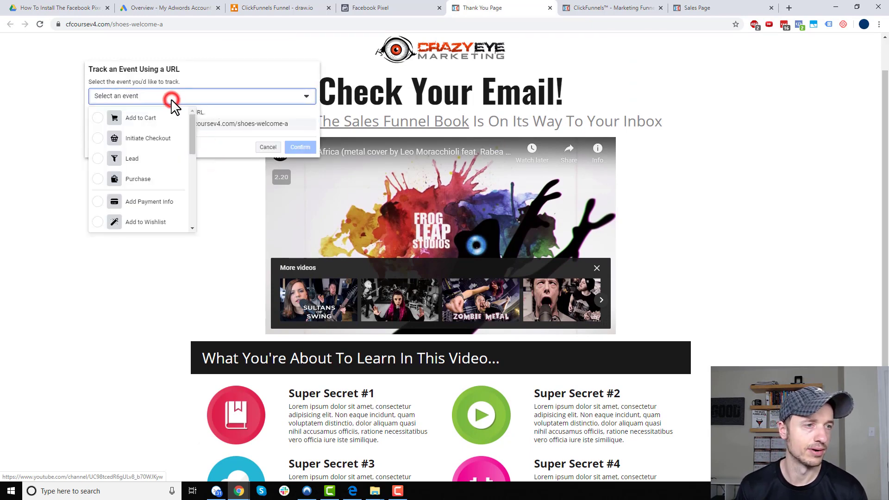
pyautogui.click(144, 162)
# Set the Lead event's rule to URL contains and shorten the URL to cfcoursev4.com/shoes-welcome.
pyautogui.click(132, 124)
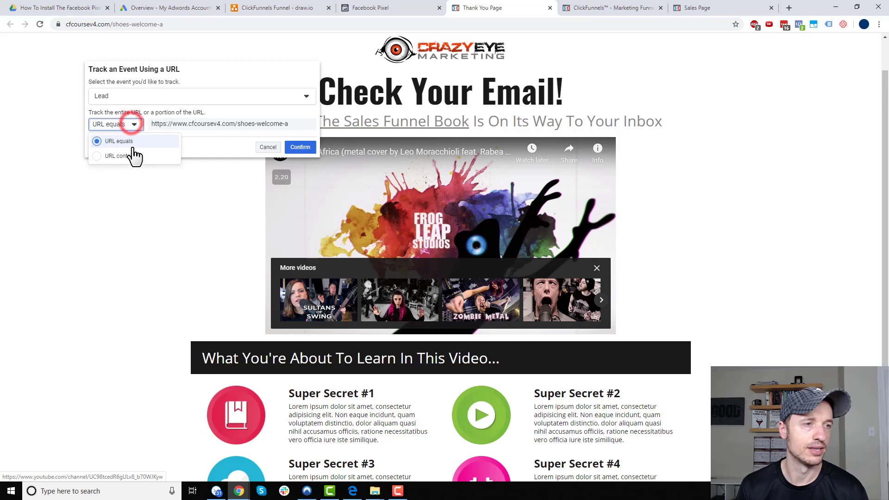
pyautogui.click(133, 156)
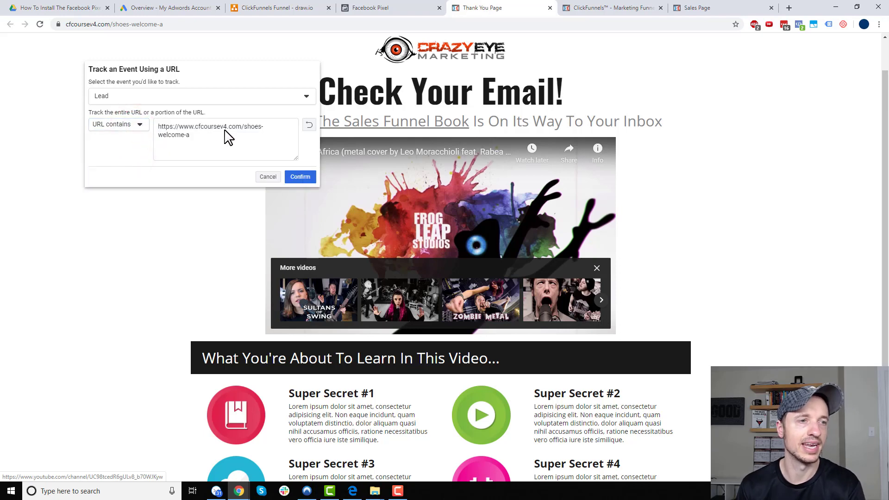
pyautogui.doubleClick(189, 129)
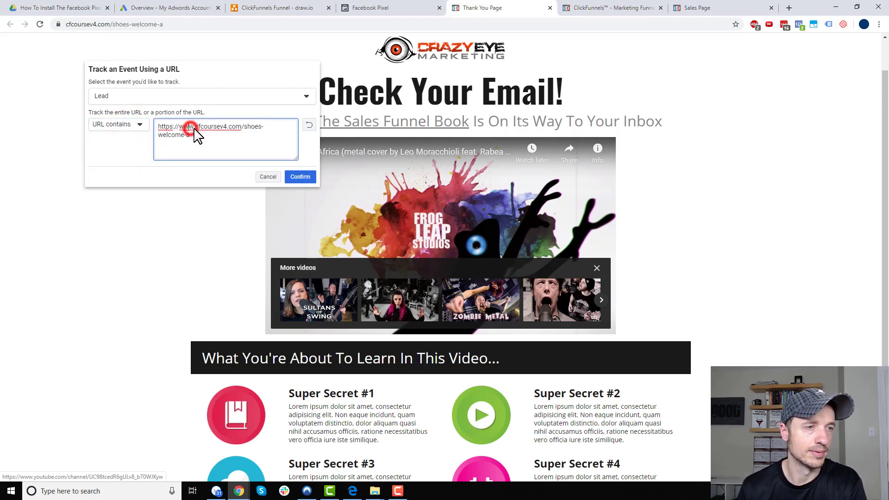
pyautogui.moveTo(183, 129); pyautogui.dragTo(158, 130)
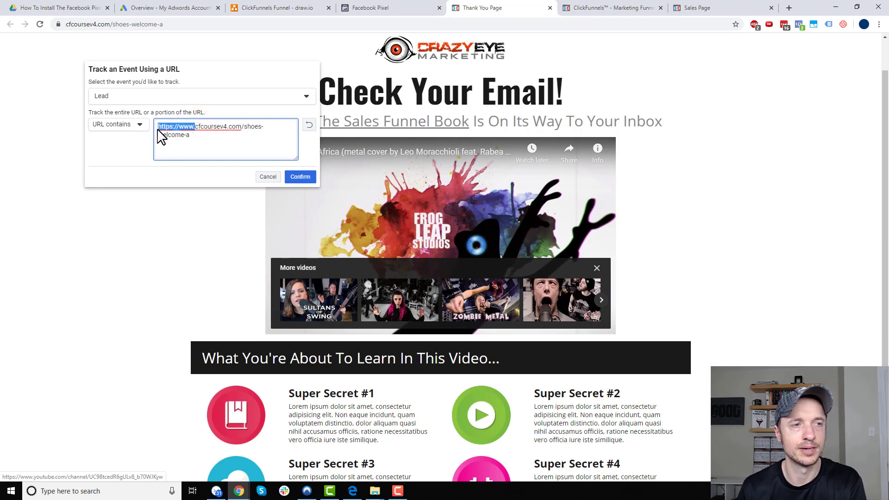
pyautogui.press('BackSpace')
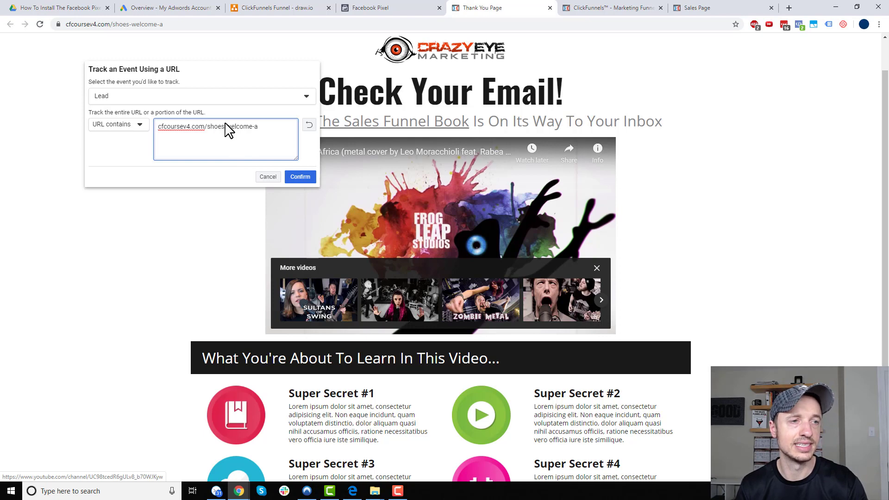
pyautogui.click(258, 126)
pyautogui.press('BackSpace')
pyautogui.press('BackSpace')
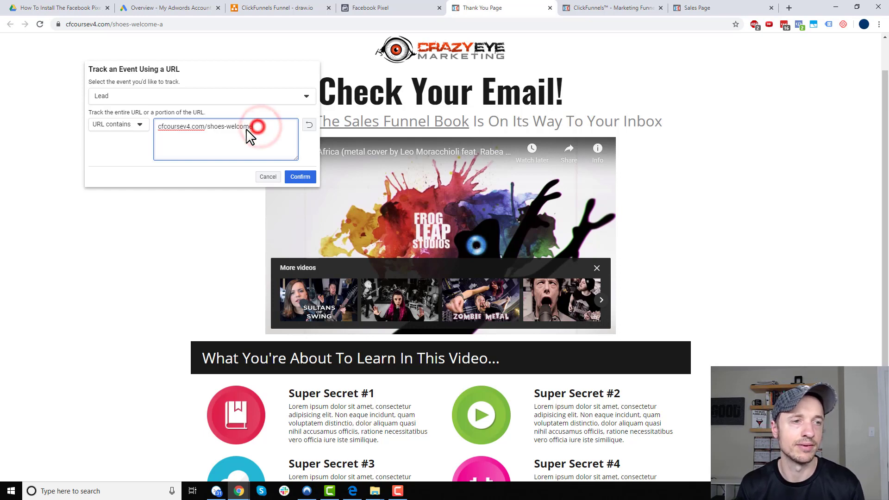
# Confirm the Lead event's URL rule and open the Finish Setup review of the added events.
pyautogui.moveTo(254, 127); pyautogui.dragTo(208, 129)
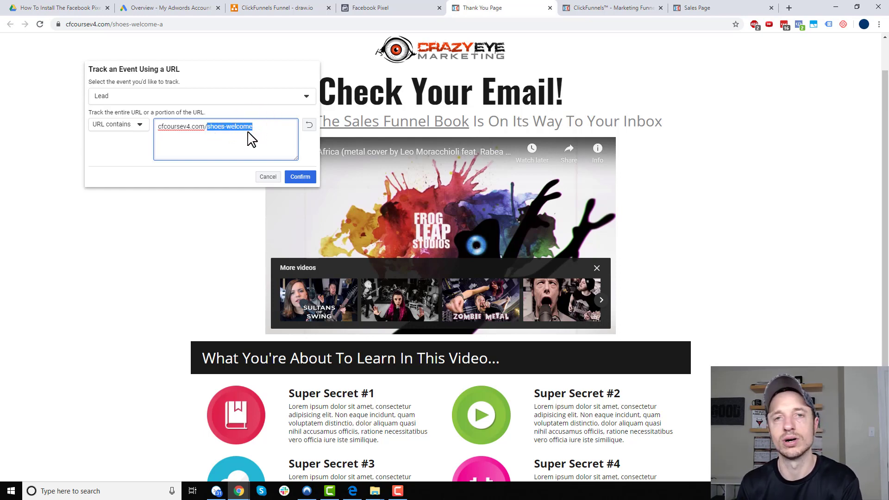
pyautogui.click(274, 132)
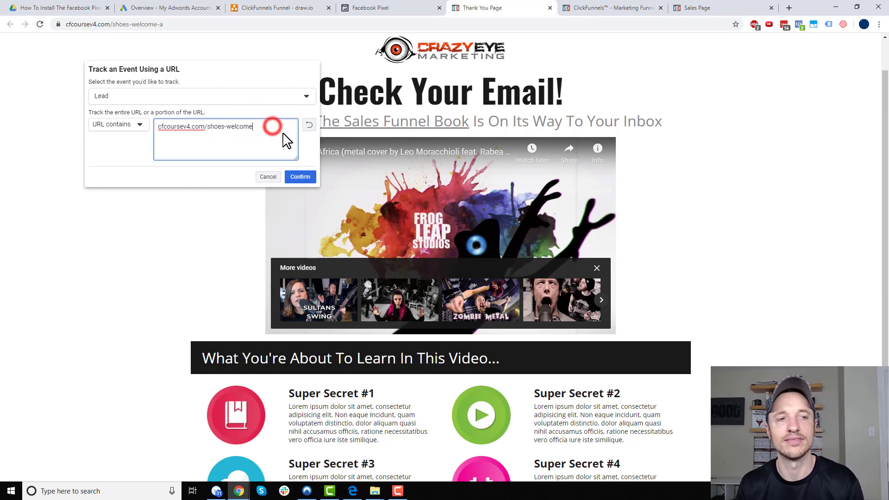
pyautogui.click(300, 178)
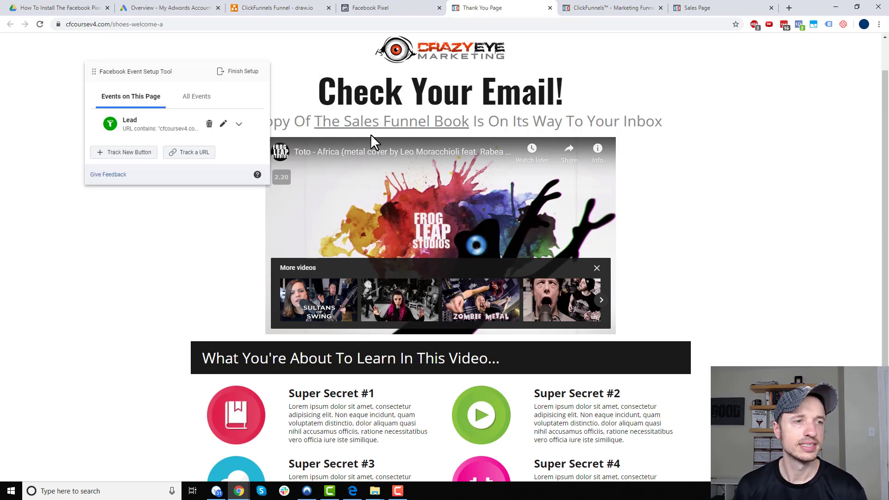
pyautogui.click(242, 72)
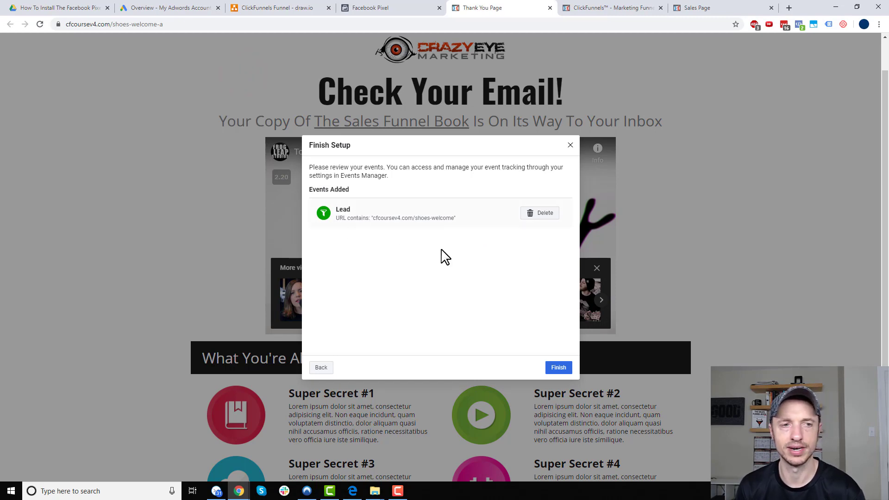
# Finish the Lead event setup, dismiss the completion notice, and start setting up new pixel events with Facebook's Event Setup Tool.
pyautogui.click(562, 367)
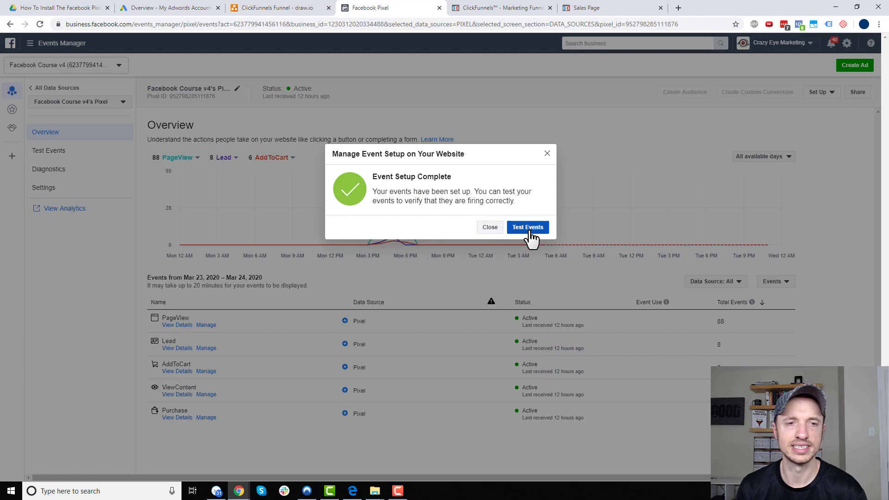
pyautogui.click(490, 227)
pyautogui.click(833, 92)
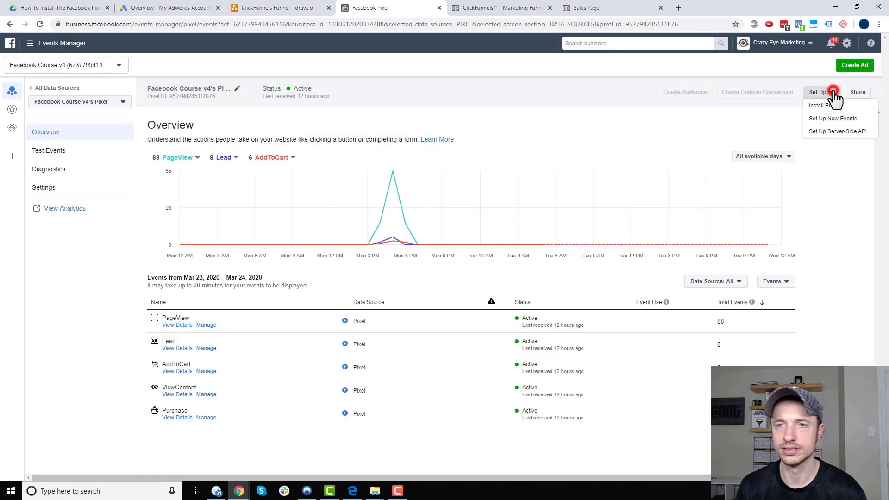
pyautogui.click(842, 119)
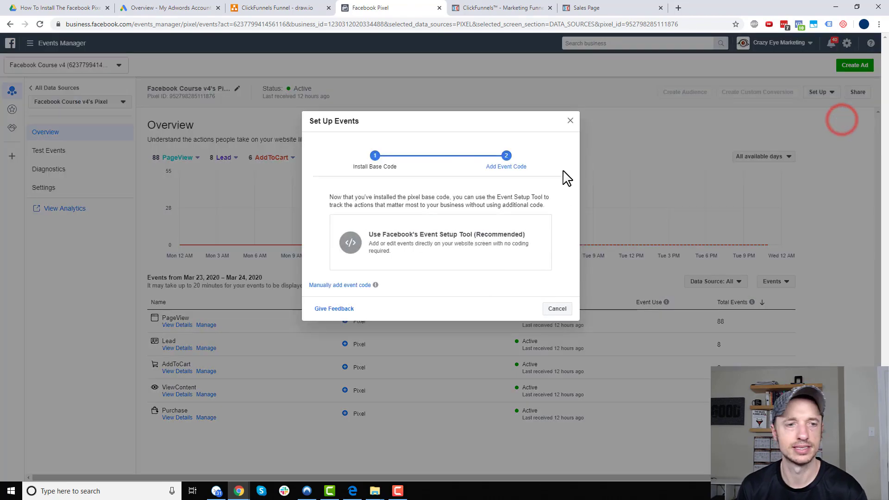
pyautogui.click(429, 239)
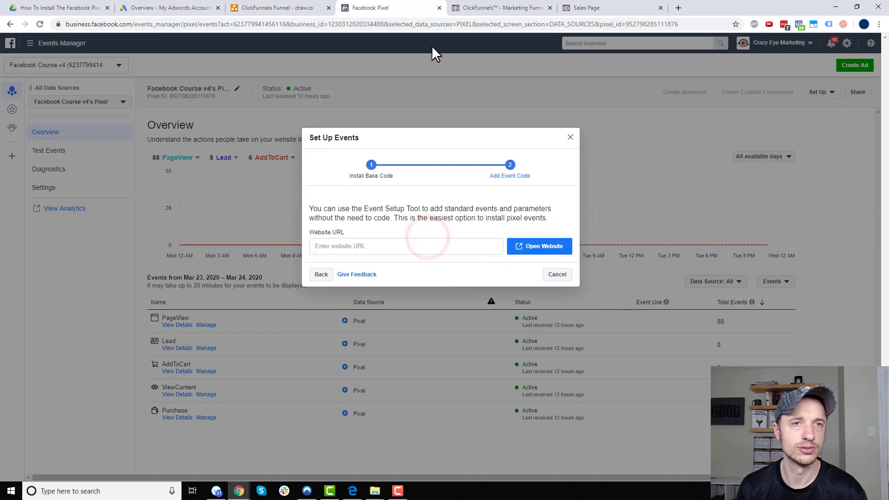
# Check the funnel diagram in draw.io, then copy the Order Form step's URL from the Shoe Funnel in ClickFunnels.
pyautogui.click(268, 8)
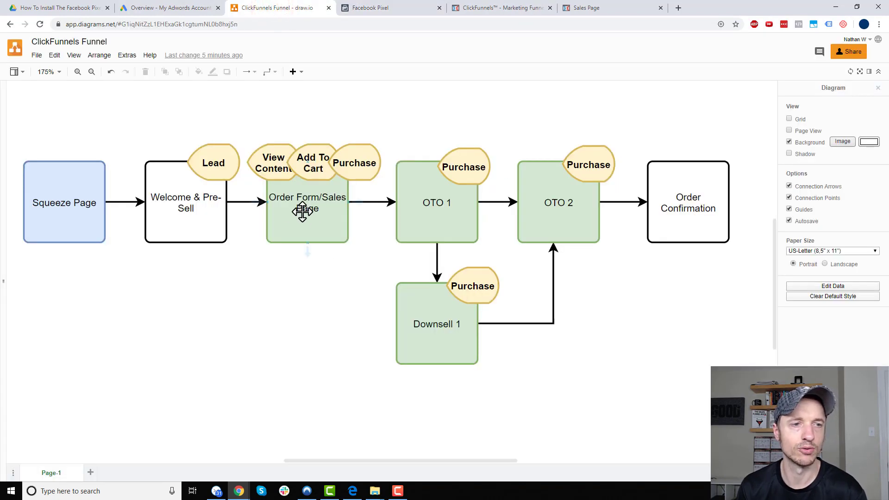
pyautogui.click(496, 9)
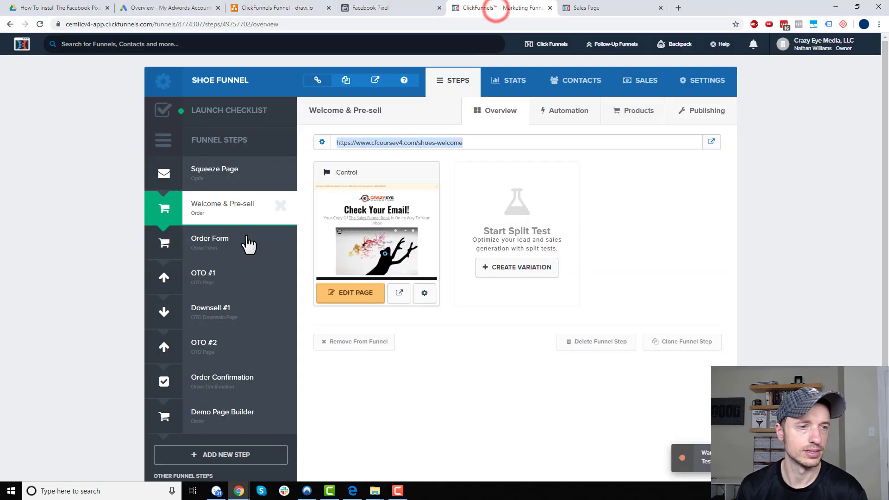
pyautogui.click(248, 242)
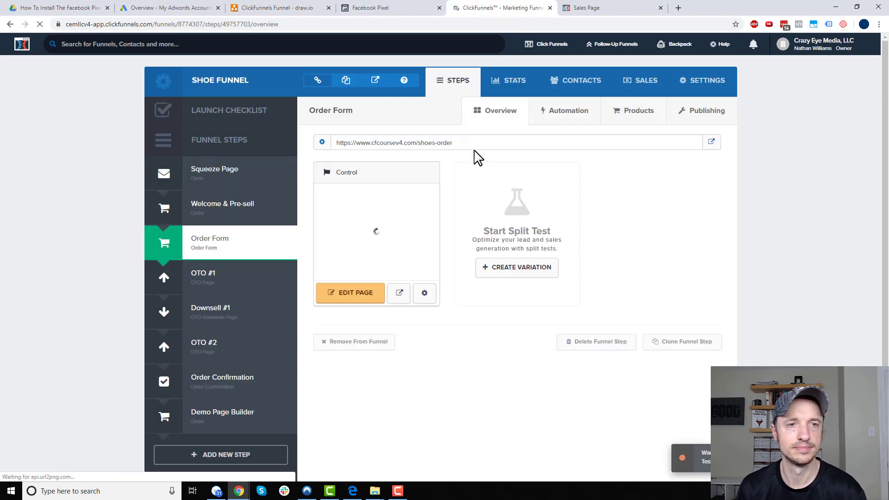
pyautogui.moveTo(496, 141); pyautogui.dragTo(332, 145)
pyautogui.hotkey('ctrl', 'c')
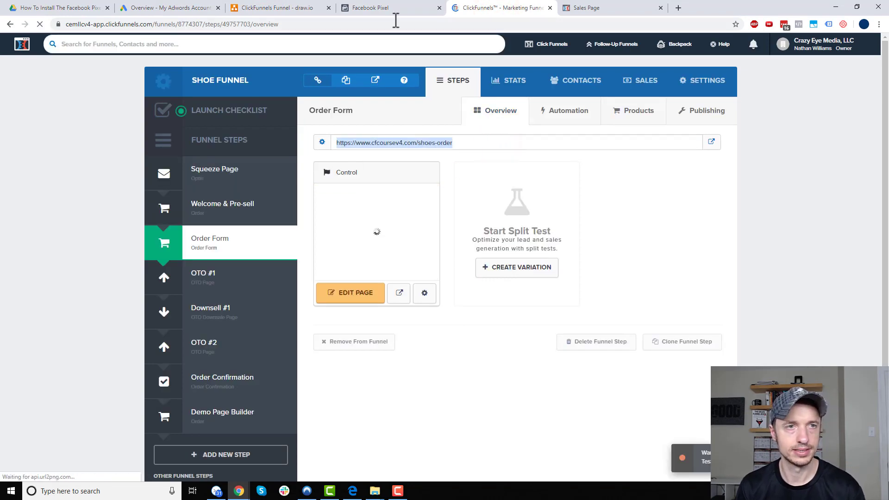
pyautogui.click(399, 8)
pyautogui.click(453, 243)
pyautogui.hotkey('ctrl', 'v')
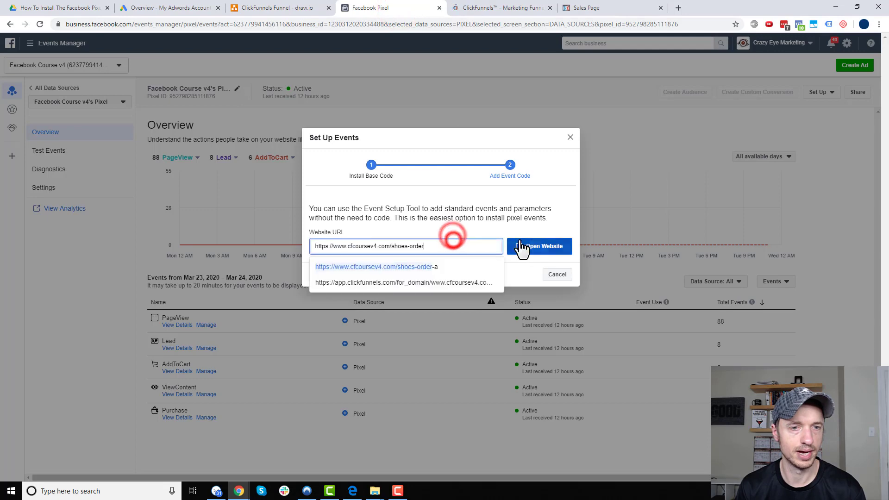
pyautogui.click(551, 245)
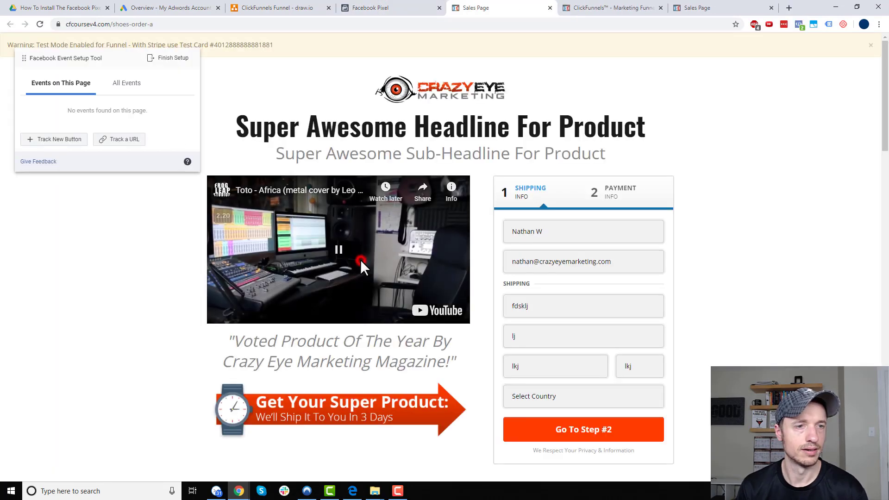
# Pause the sales page video and check the funnel diagram for the events planned on the order form page.
pyautogui.click(361, 260)
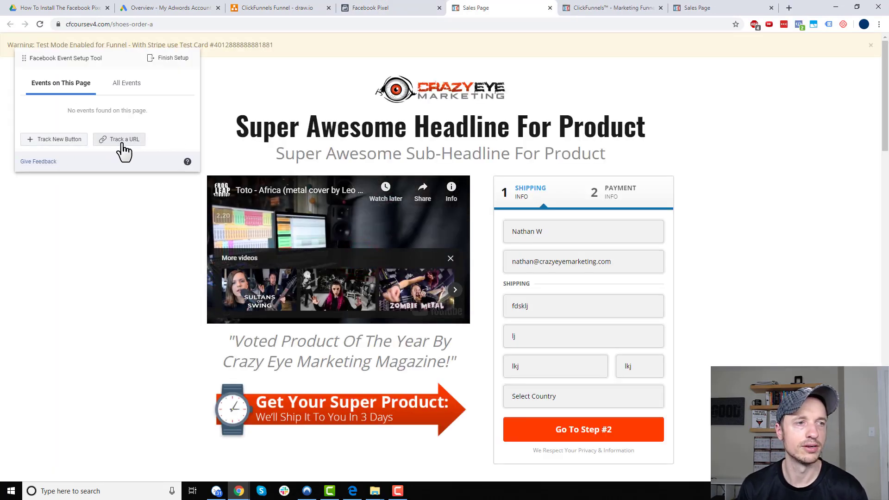
pyautogui.click(297, 8)
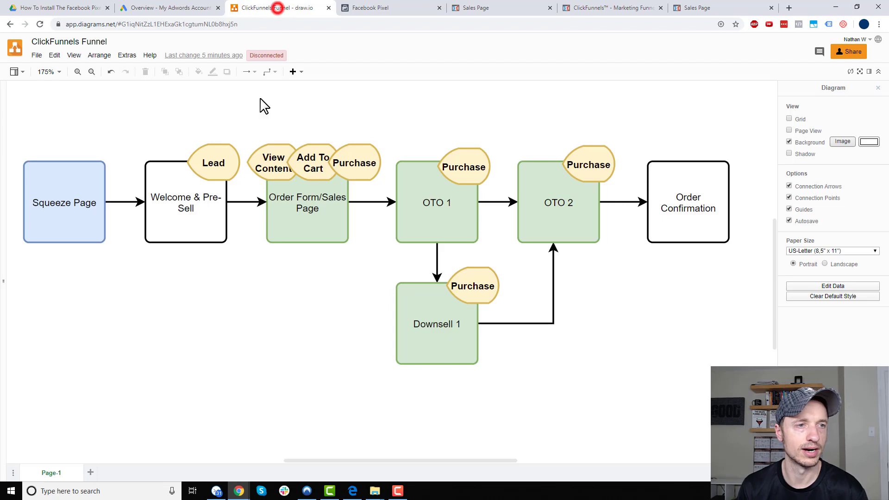
pyautogui.click(263, 160)
pyautogui.click(633, 7)
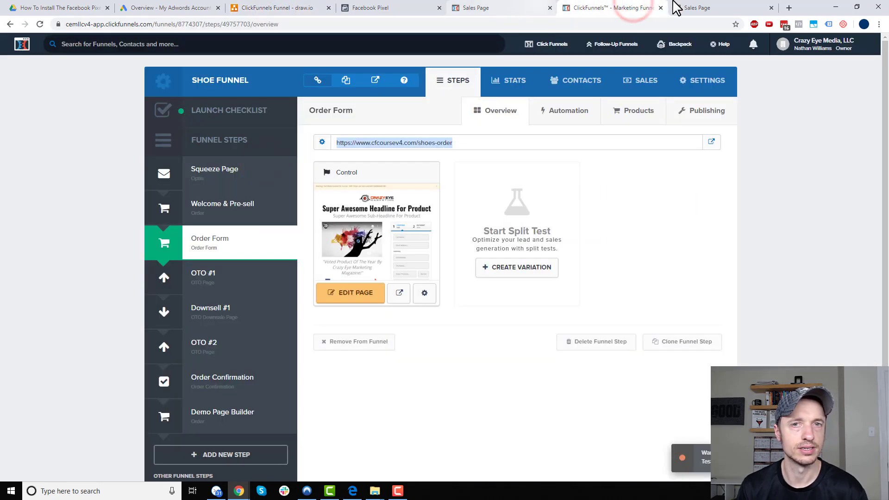
pyautogui.click(708, 7)
pyautogui.click(504, 9)
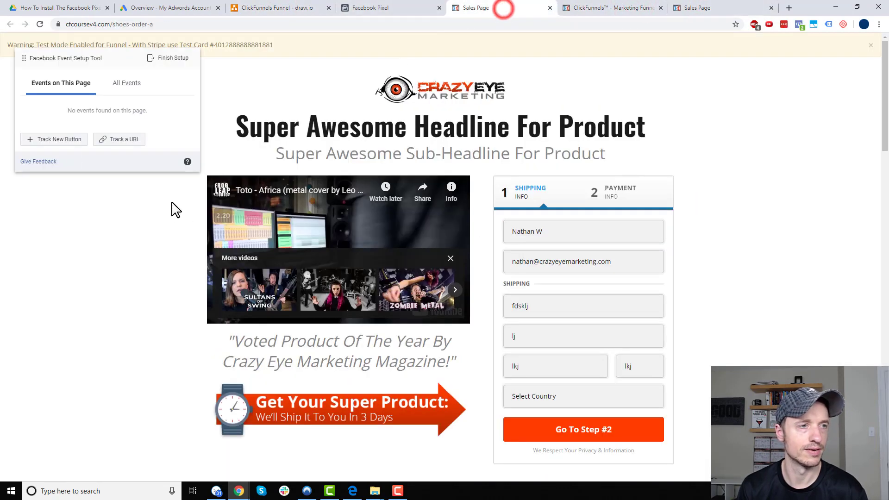
# Start tracking an event by URL on the sales page and select View Content as the event.
pyautogui.click(120, 139)
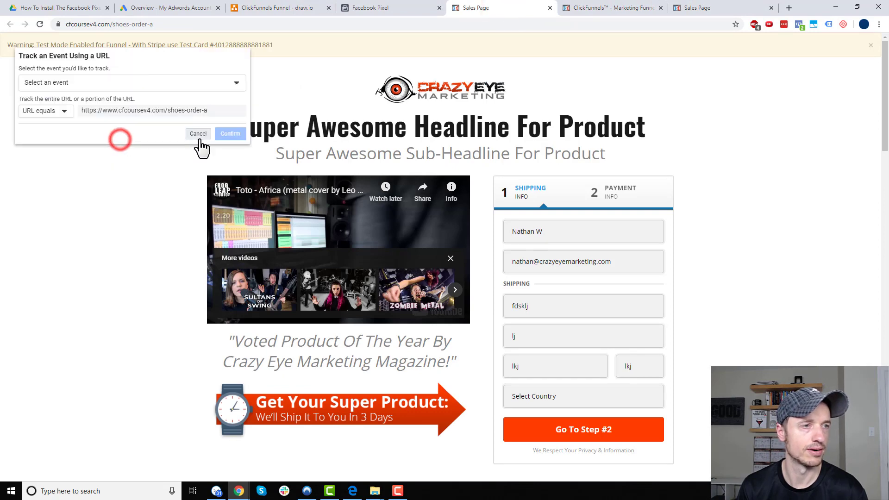
pyautogui.click(129, 83)
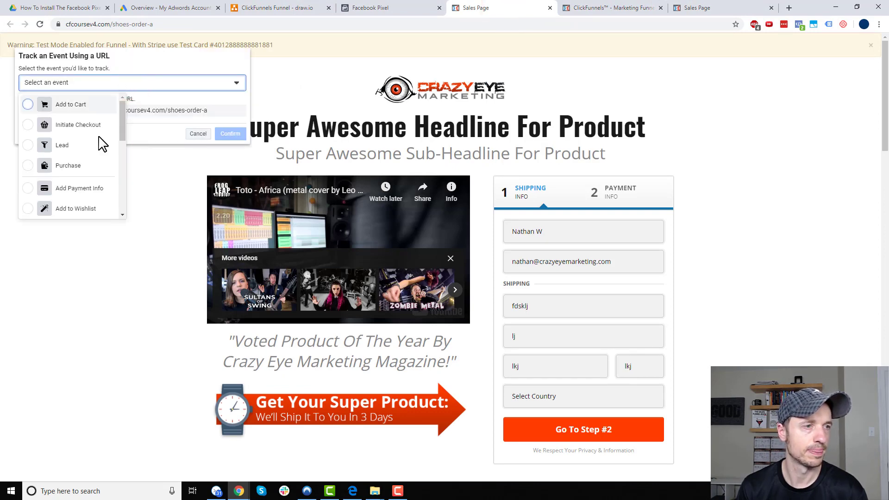
pyautogui.scroll(-5, 93, 167)
pyautogui.click(82, 203)
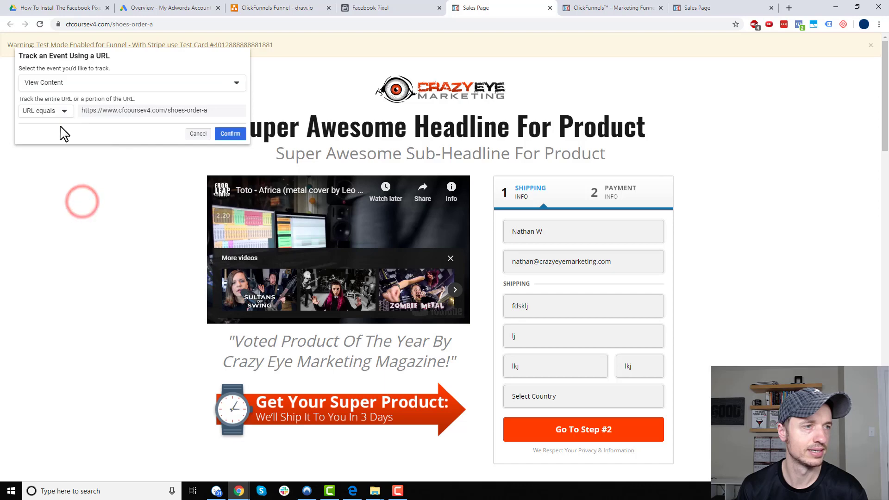
# Set the View Content rule to URL contains, shorten the URL to cfcoursev4.com/shoes-order, and confirm the event.
pyautogui.click(55, 111)
pyautogui.click(59, 140)
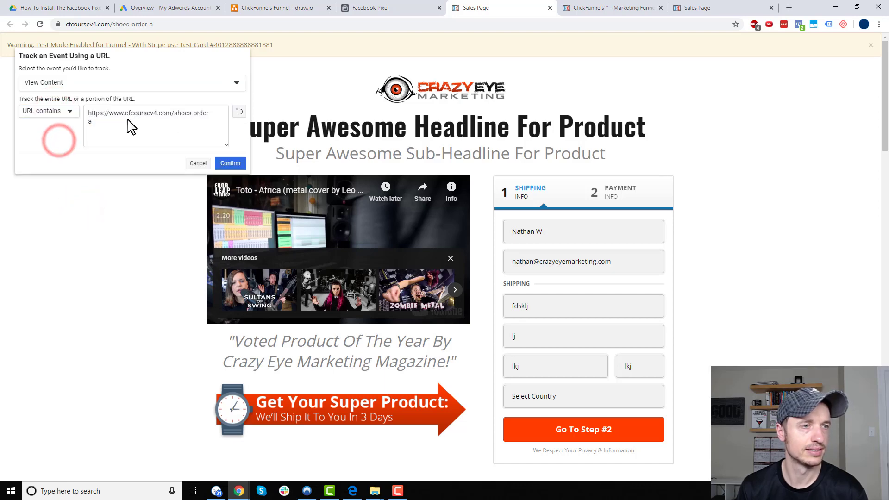
pyautogui.doubleClick(125, 115)
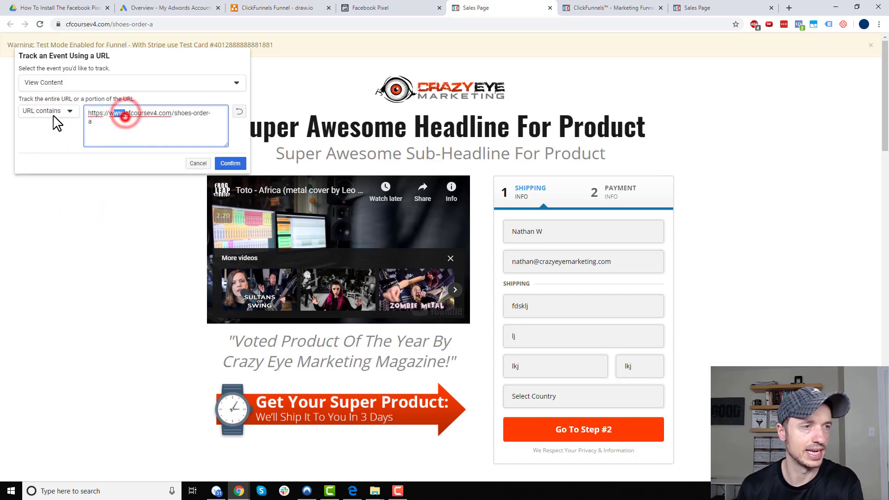
pyautogui.moveTo(126, 116); pyautogui.dragTo(88, 115)
pyautogui.press('BackSpace')
pyautogui.click(176, 114)
pyautogui.press('BackSpace')
pyautogui.press('BackSpace')
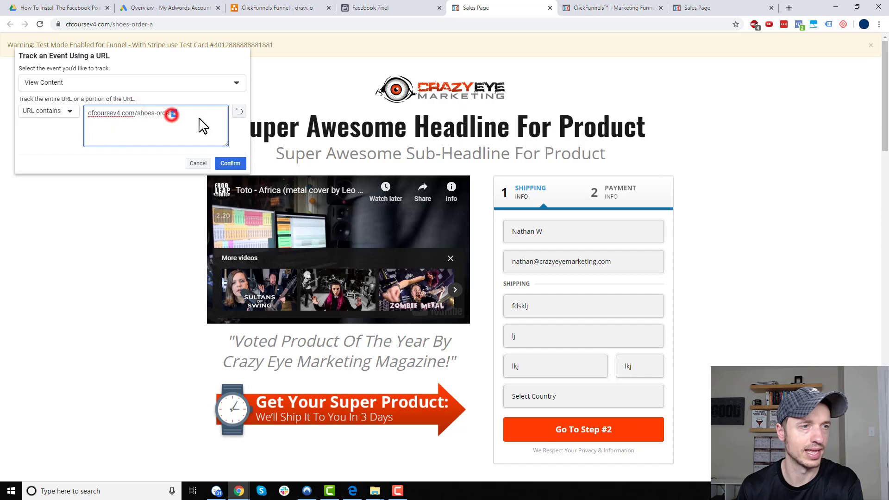
pyautogui.click(231, 164)
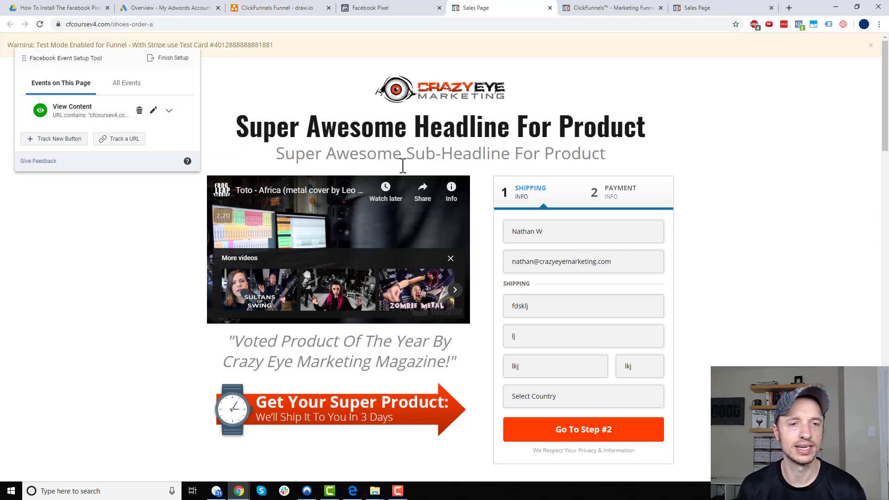
# Check the Add To Cart event on the order form in the funnel diagram and return to the sales page.
pyautogui.scroll(-3, 727, 276)
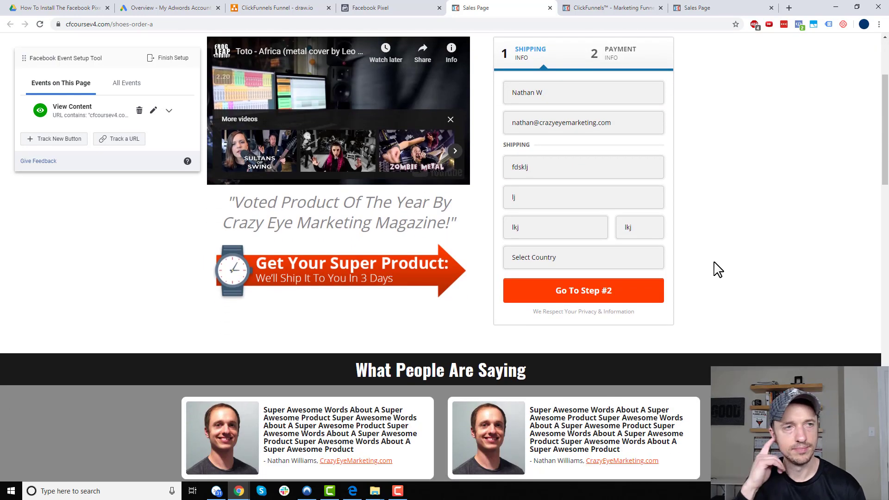
pyautogui.click(272, 10)
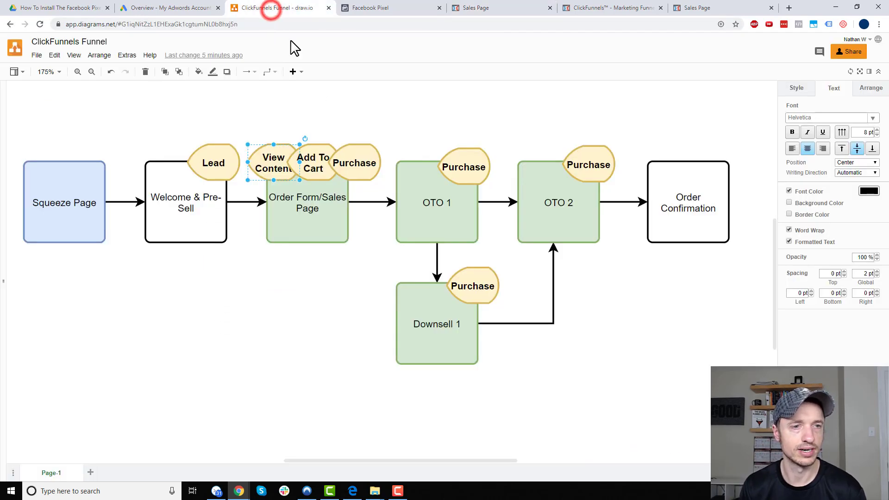
pyautogui.click(318, 159)
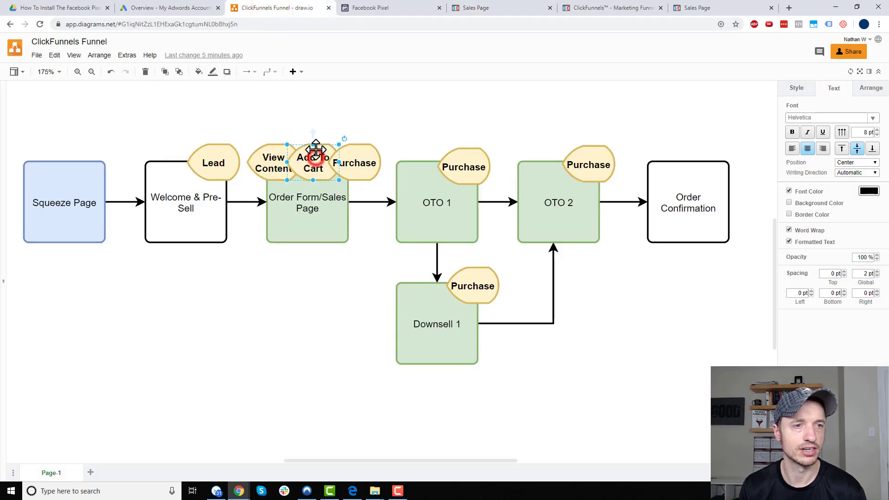
pyautogui.click(414, 7)
pyautogui.click(488, 8)
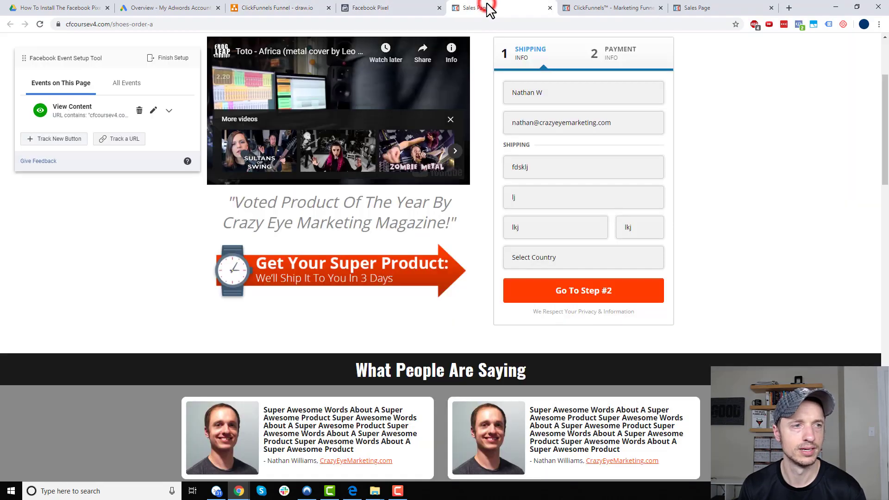
# Set the order form's country to United States and make its e-mail address unique with a plus sign and random letters.
pyautogui.scroll(1, 693, 297)
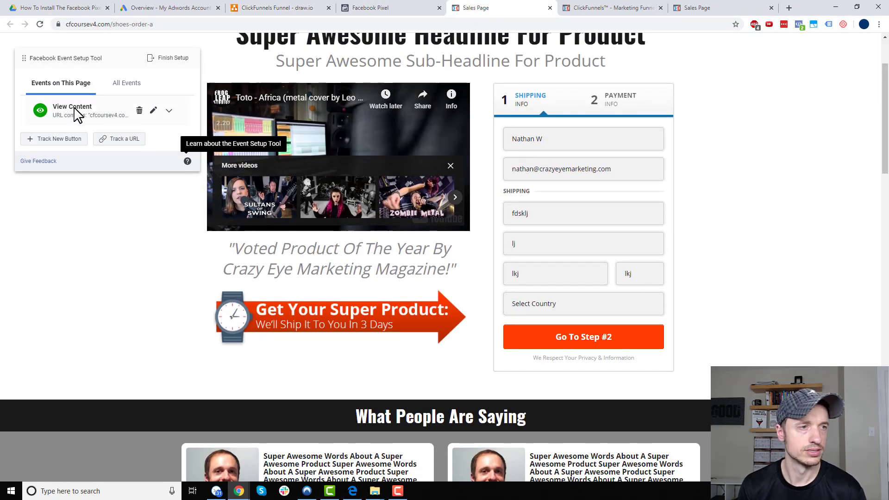
pyautogui.click(578, 307)
pyautogui.click(554, 121)
pyautogui.click(734, 249)
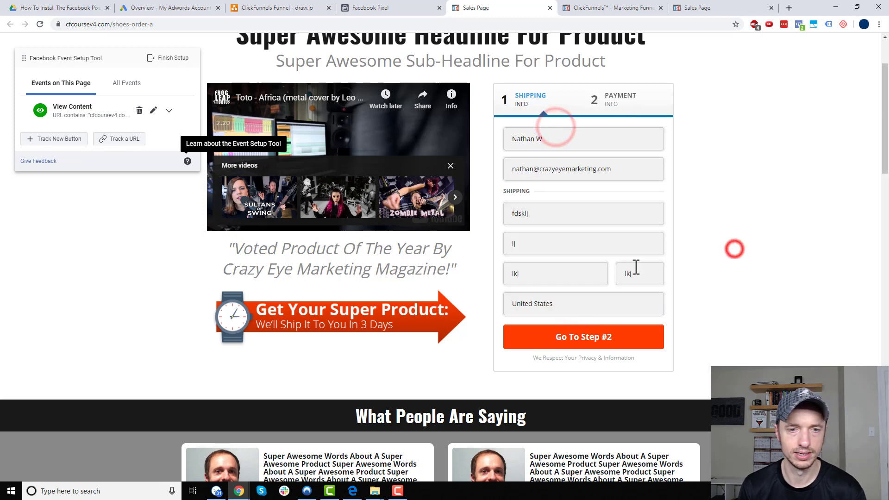
pyautogui.scroll(-2, 602, 241)
pyautogui.scroll(1, 492, 184)
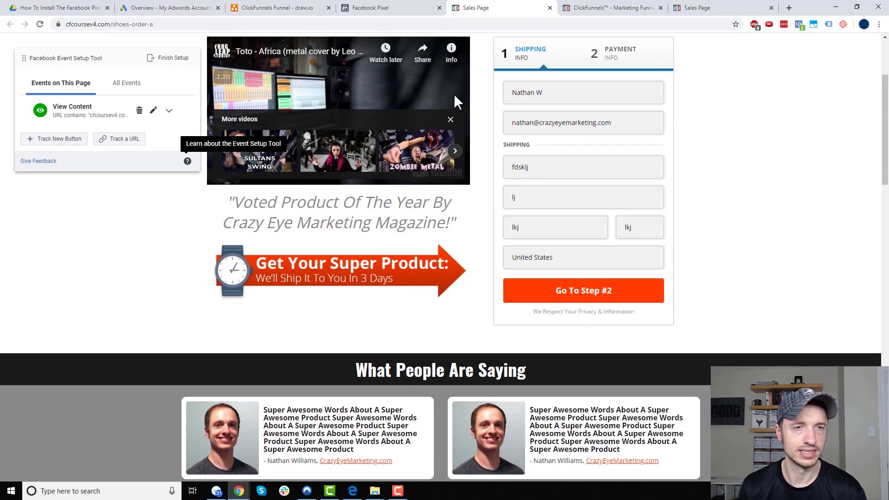
pyautogui.click(532, 123)
pyautogui.write('+')
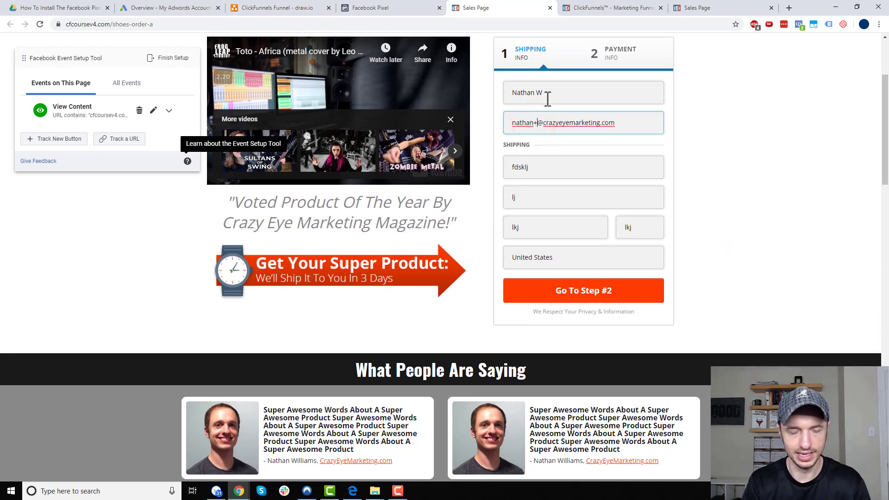
pyautogui.write('fkljdklsfjlaslmjfkdl')
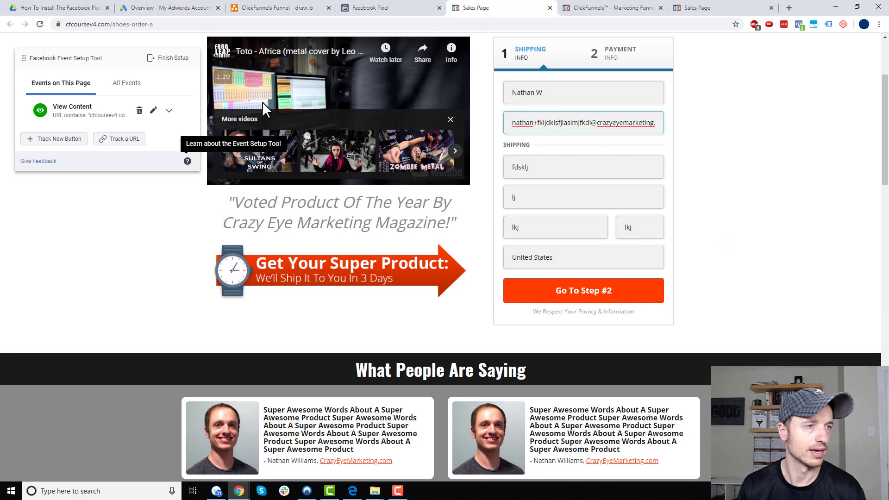
# Track the order form's Go To Step #2 button as an Add to Cart event and confirm it.
pyautogui.click(68, 139)
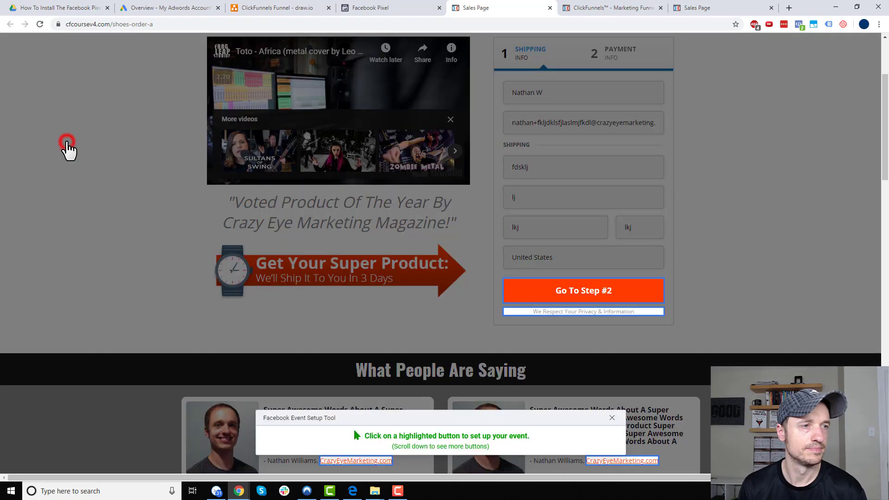
pyautogui.click(584, 299)
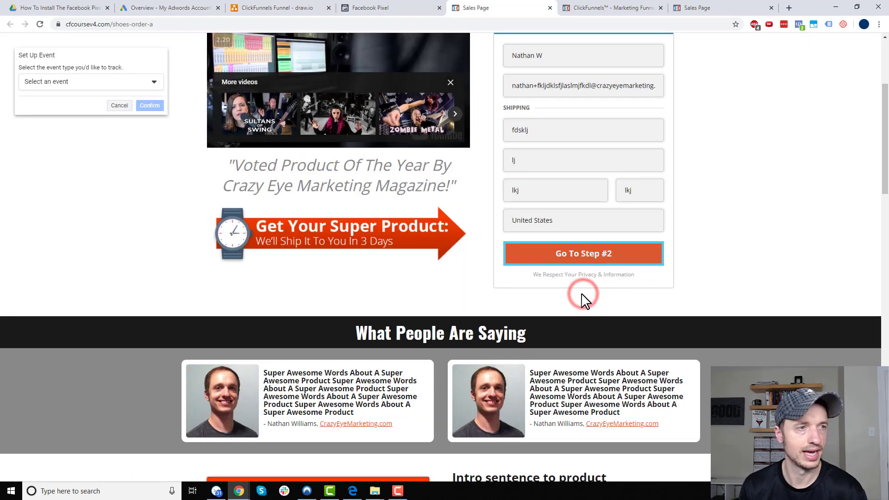
pyautogui.click(115, 87)
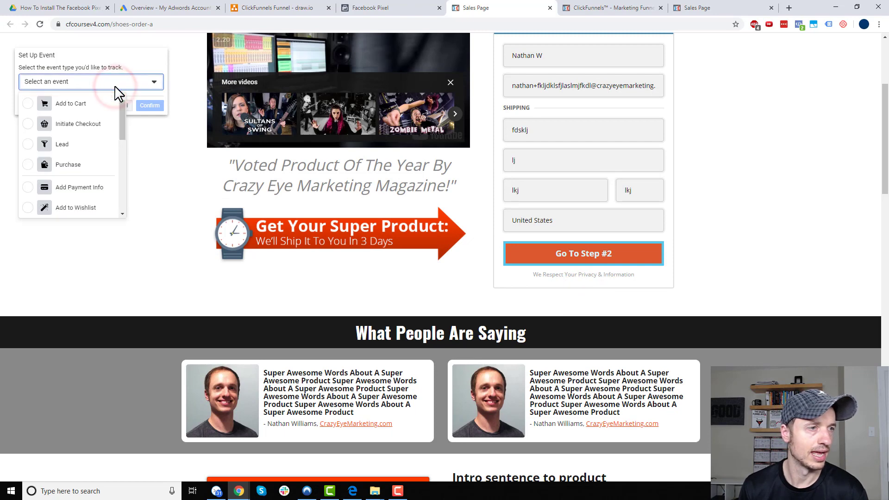
pyautogui.click(87, 106)
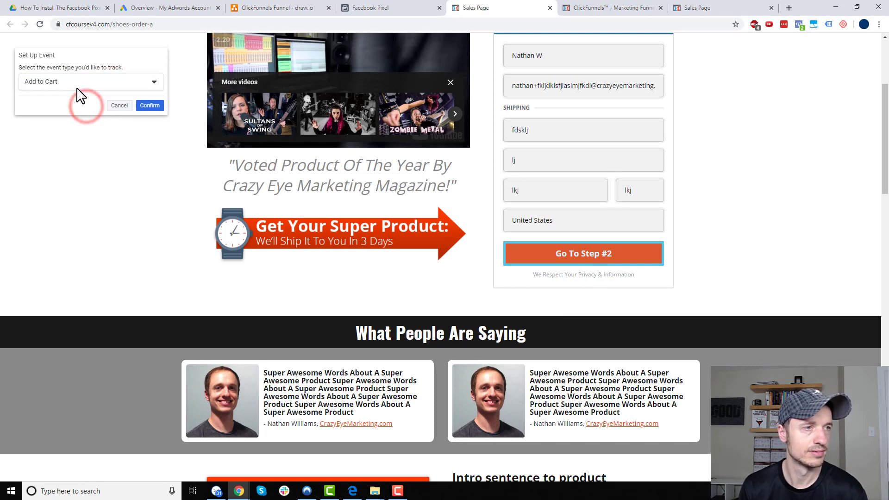
pyautogui.click(150, 106)
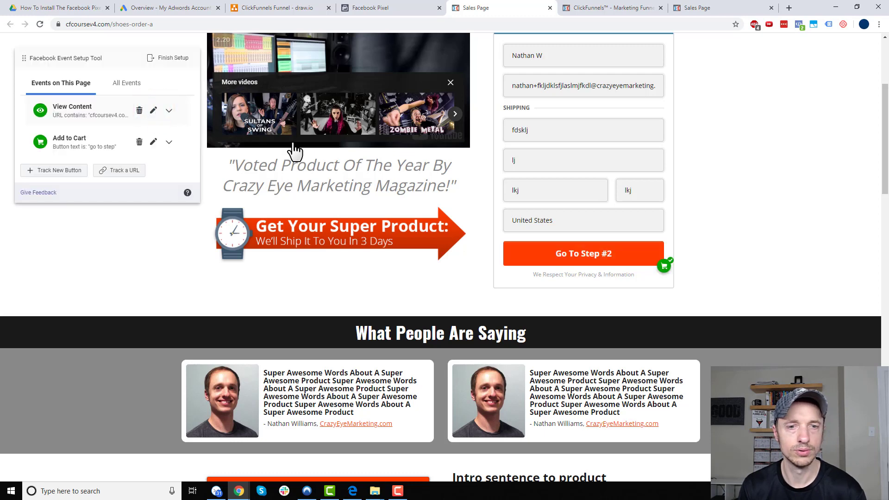
# Submit the order form's shipping details to advance to its payment step.
pyautogui.click(606, 262)
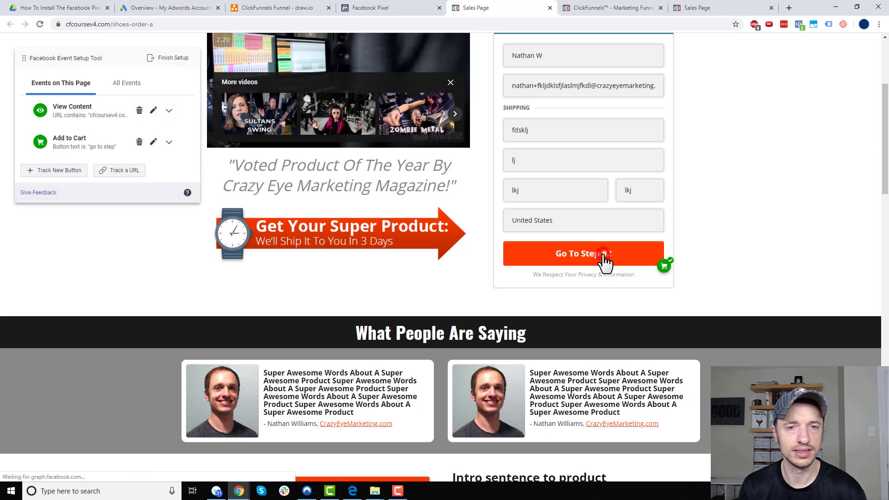
pyautogui.scroll(-1, 729, 260)
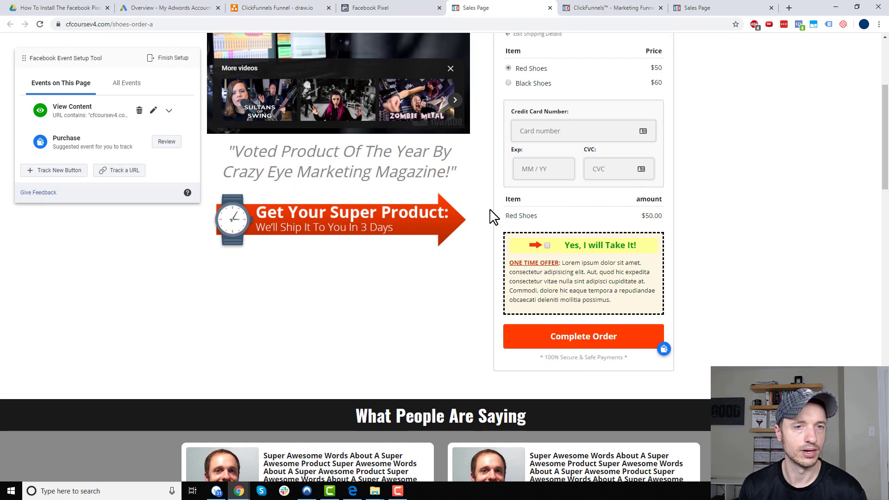
pyautogui.scroll(1, 548, 145)
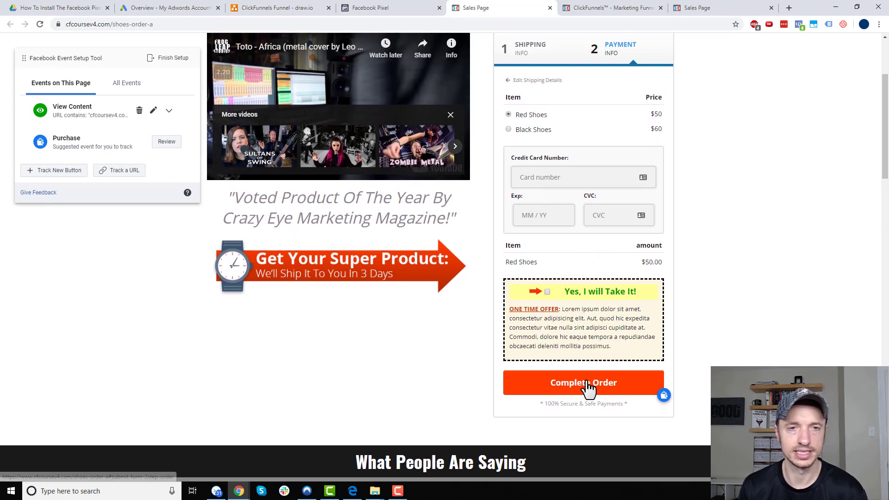
# Track the order form's Complete Order button as a new Purchase event.
pyautogui.click(58, 178)
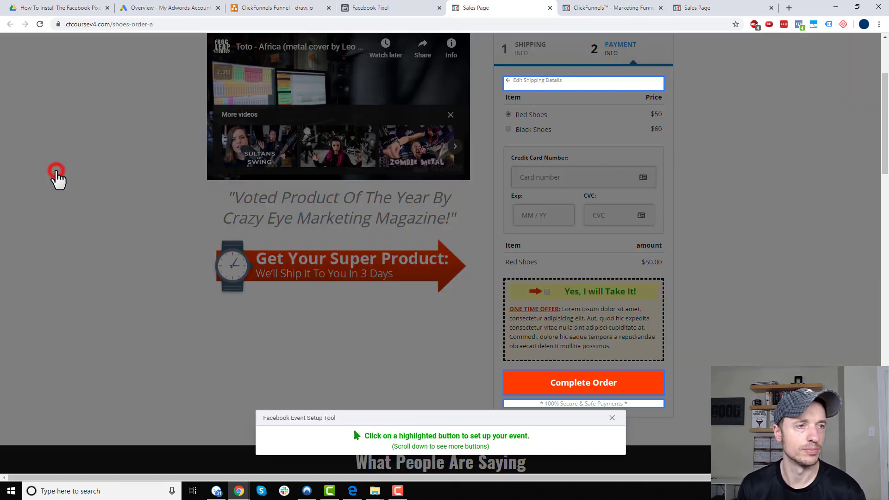
pyautogui.scroll(-2, 442, 253)
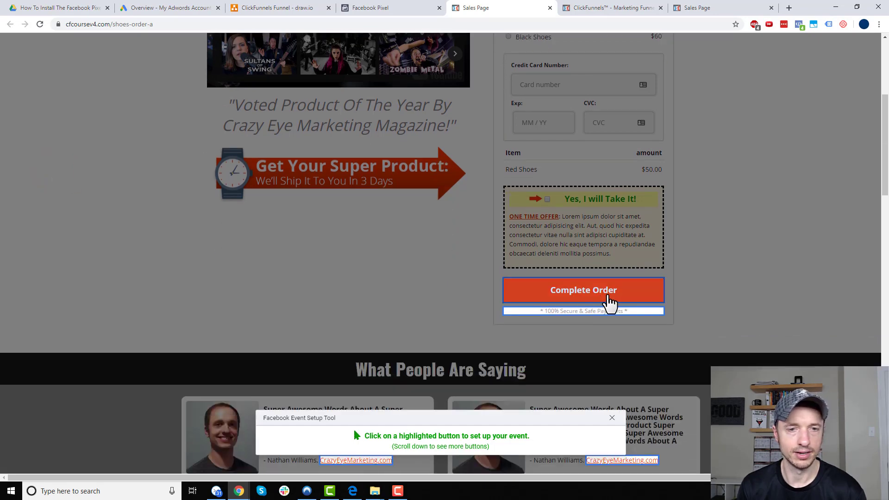
pyautogui.click(594, 299)
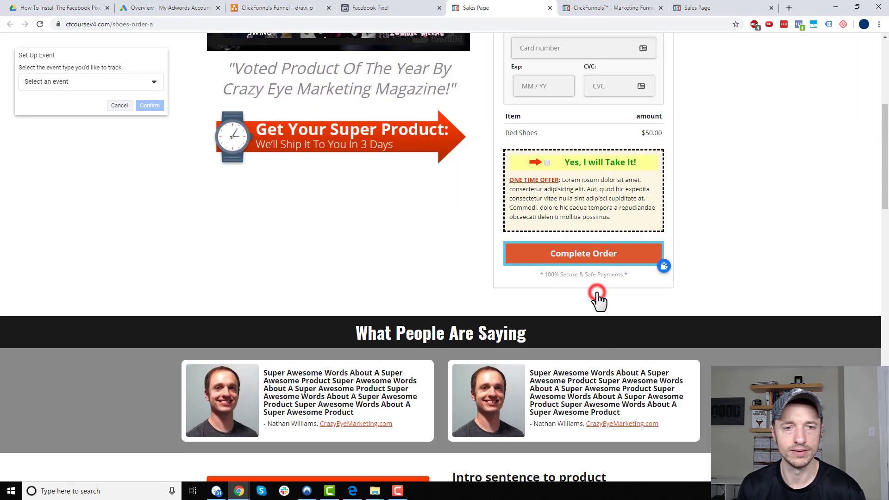
pyautogui.click(134, 82)
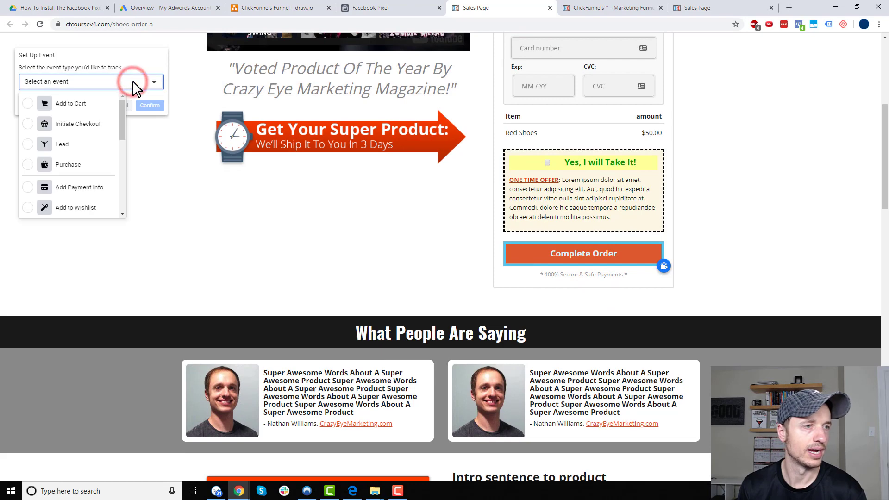
pyautogui.click(67, 165)
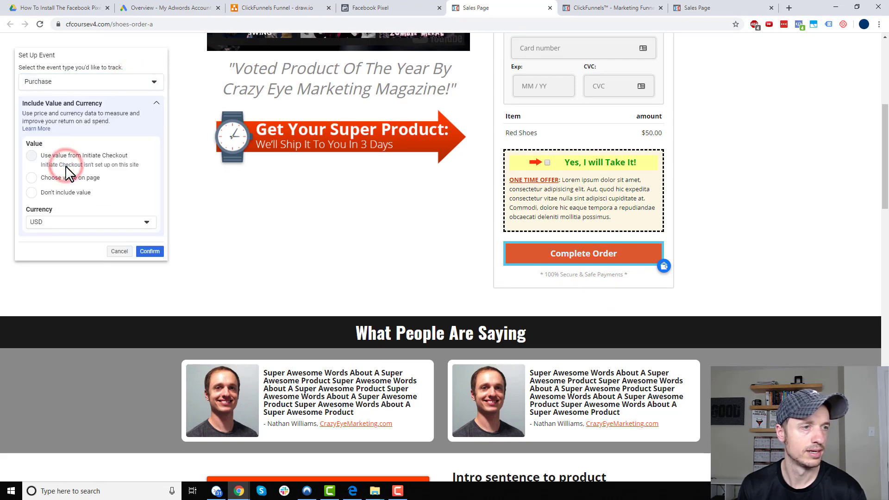
# Have the Purchase event take its value from the Red Shoes amount in the order summary and confirm the event.
pyautogui.scroll(1, 603, 187)
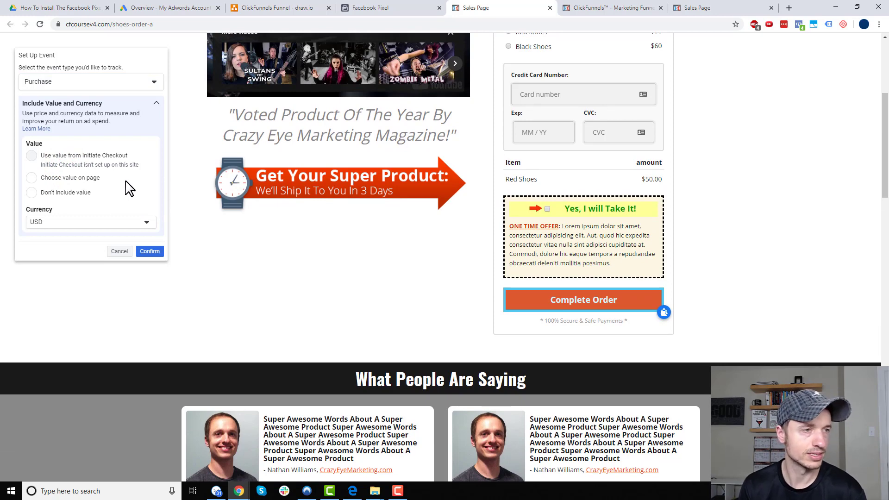
pyautogui.click(73, 180)
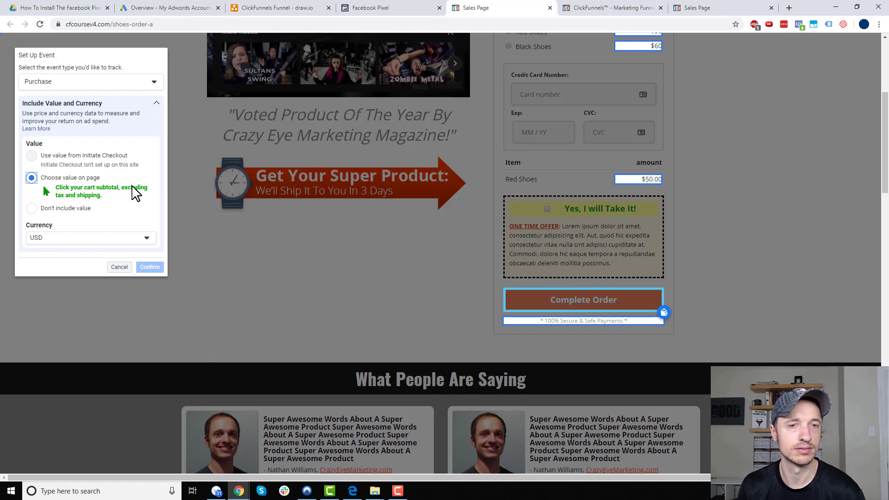
pyautogui.click(651, 179)
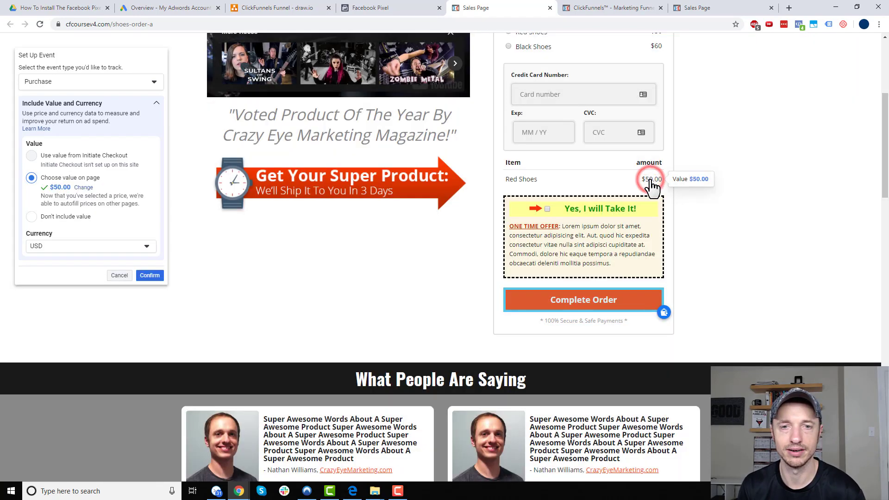
pyautogui.scroll(2, 603, 227)
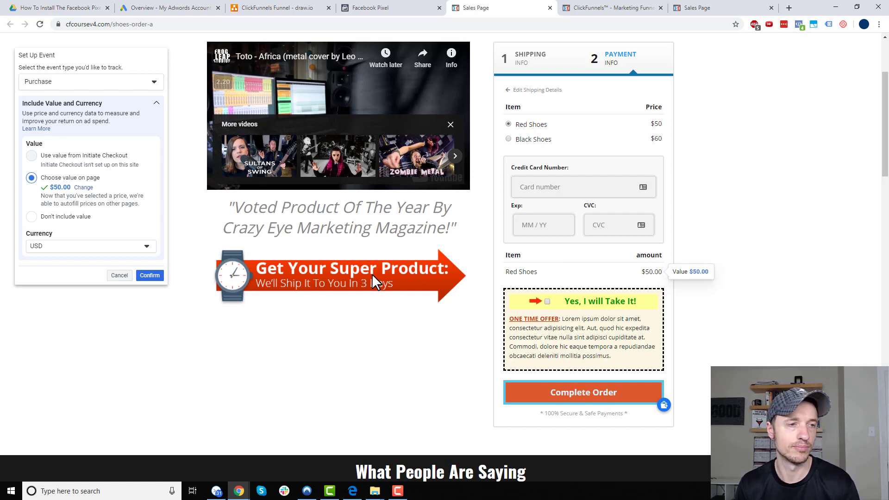
pyautogui.click(158, 277)
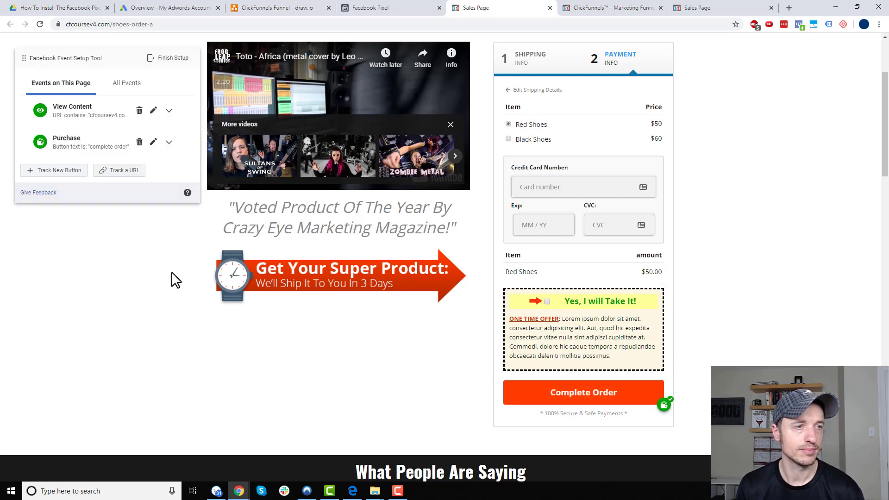
# Review the added View Content, Add to Cart and Purchase events and finish the event setup.
pyautogui.click(171, 59)
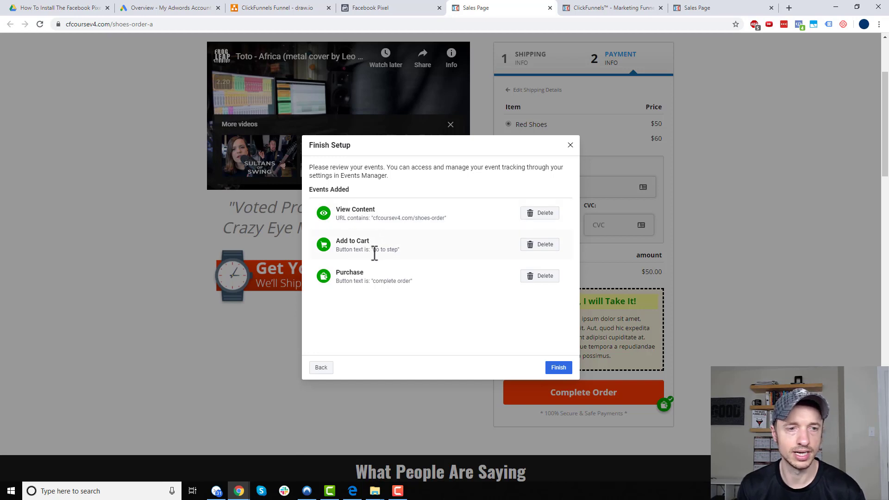
pyautogui.moveTo(373, 252); pyautogui.dragTo(397, 252)
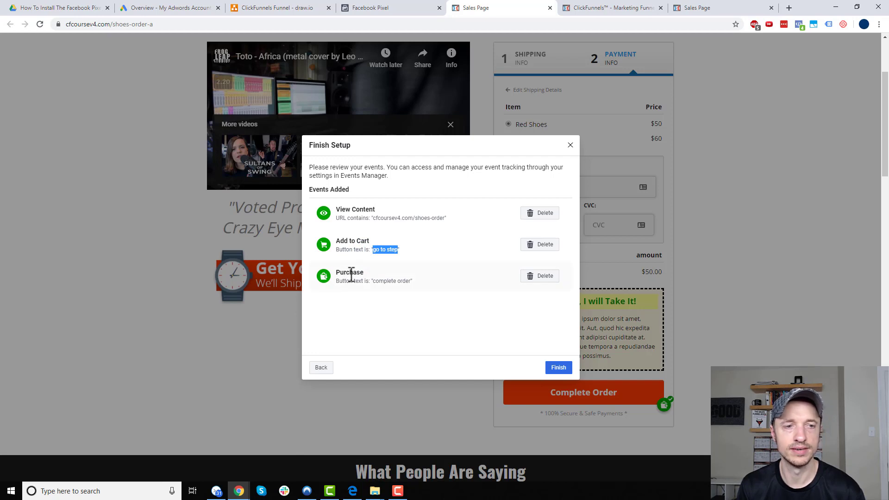
pyautogui.moveTo(376, 281); pyautogui.dragTo(398, 282)
pyautogui.click(426, 283)
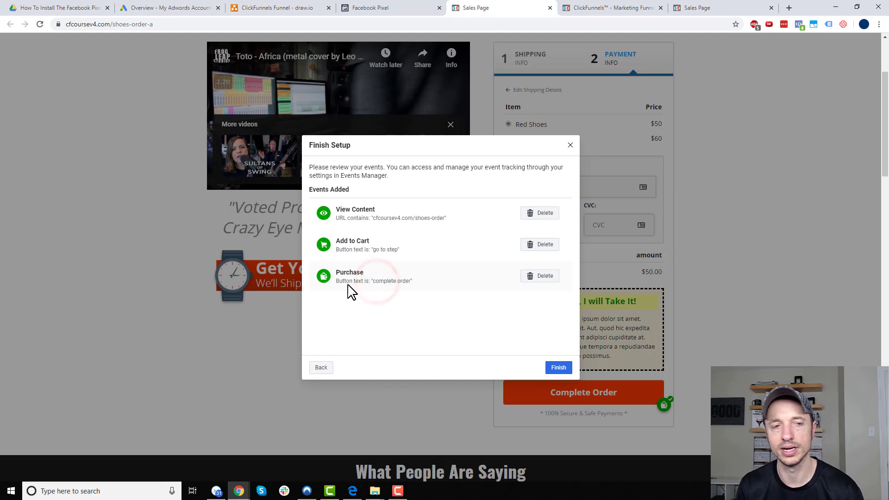
pyautogui.click(559, 368)
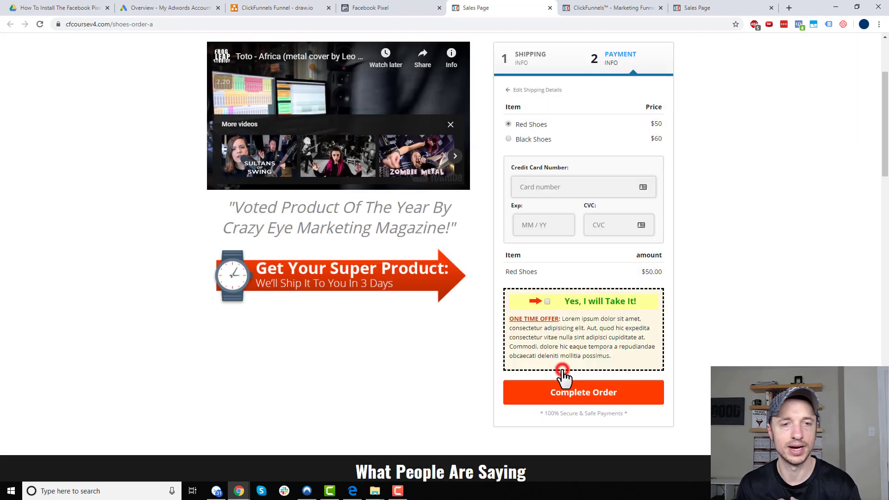
# Close the sales page, return to the Facebook Pixel overview and dismiss the setup completion dialog.
pyautogui.hotkey('ctrl', 'w')
pyautogui.click(400, 10)
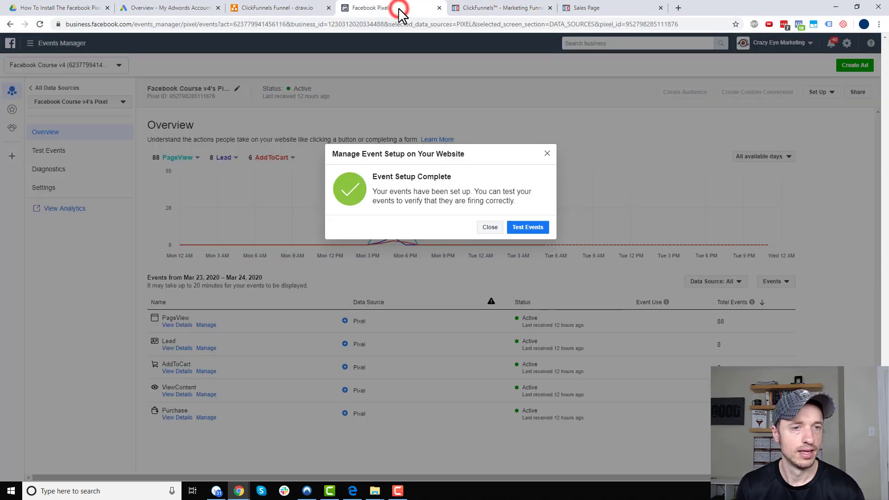
pyautogui.click(493, 227)
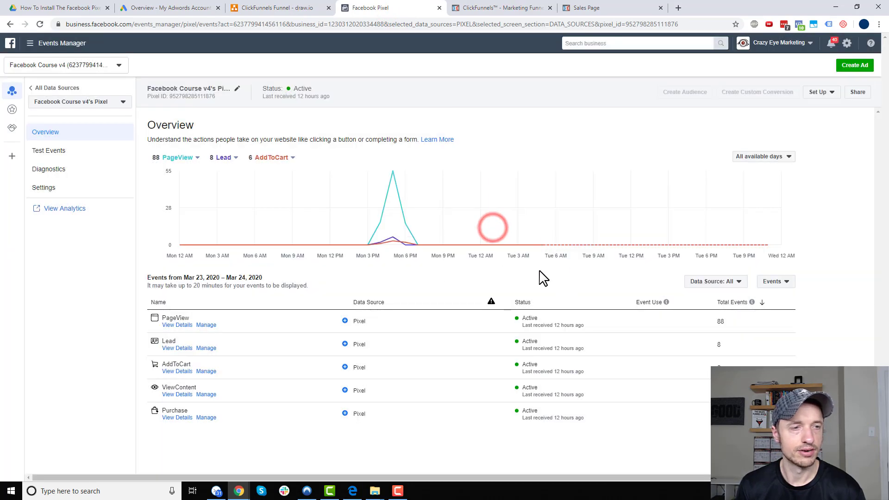
# Check the OTO 1 step in the funnel diagram and open the Shoe Funnel's OTO #1 page in the ClickFunnels editor.
pyautogui.click(274, 9)
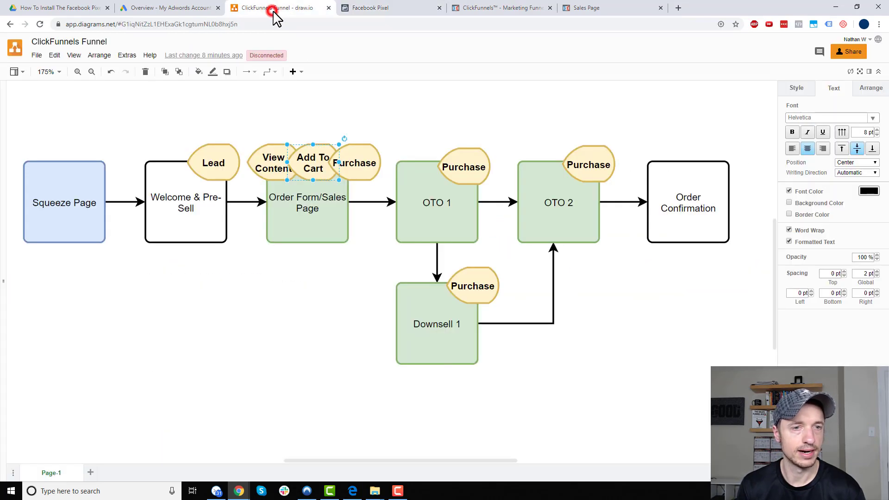
pyautogui.click(470, 215)
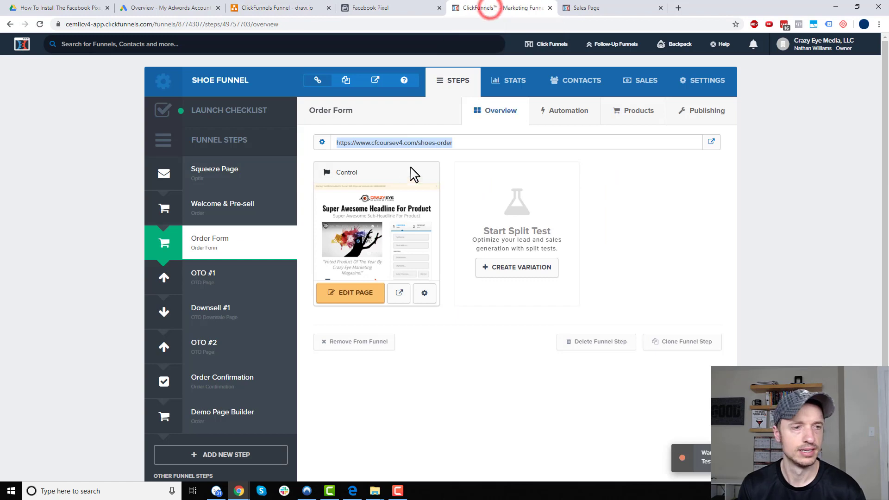
pyautogui.click(208, 282)
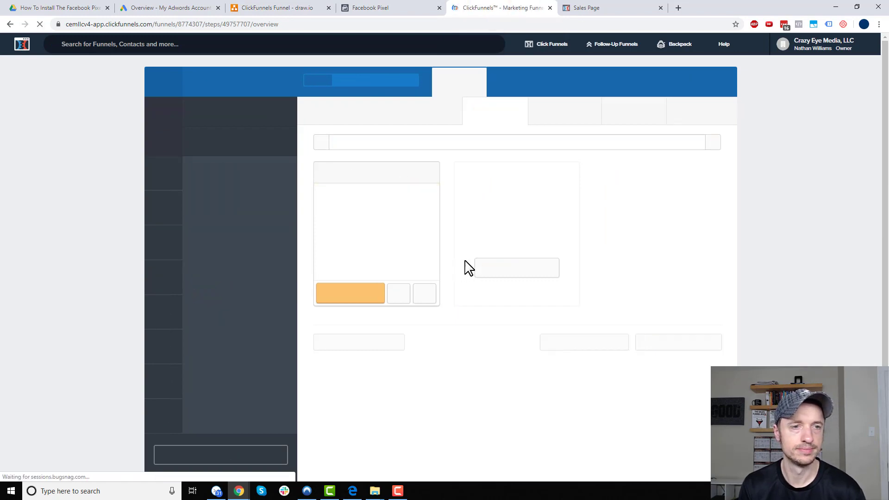
pyautogui.click(369, 294)
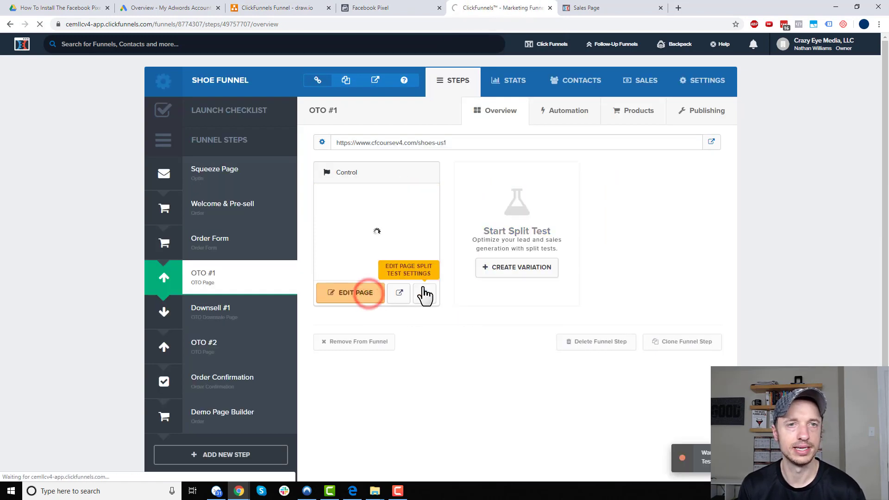
# Change the OTO #1 order button's text to "YES! I want the Shoe Laces for $10!".
pyautogui.scroll(-5, 489, 289)
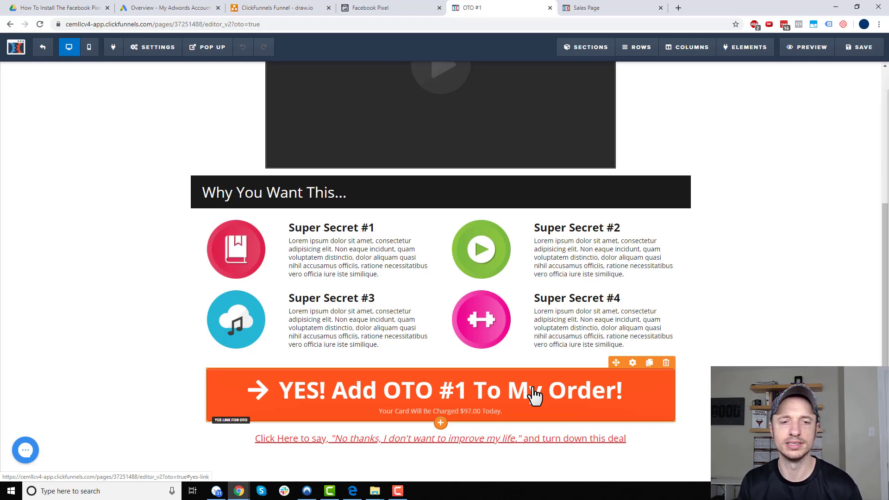
pyautogui.click(634, 362)
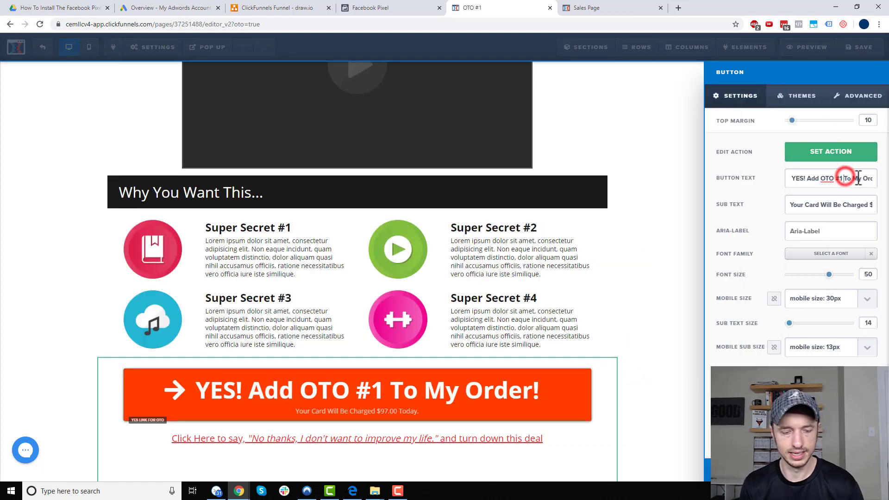
pyautogui.tripleClick(858, 178)
pyautogui.write('YES!')
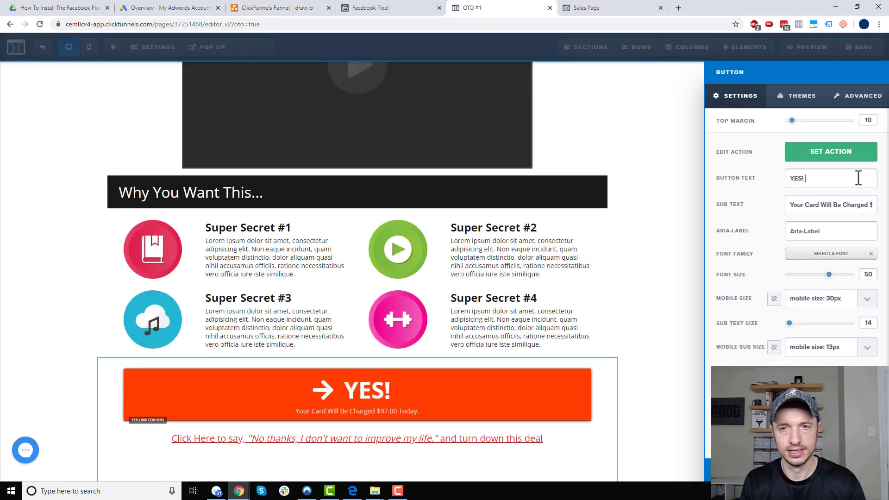
pyautogui.write(' I want the Sh')
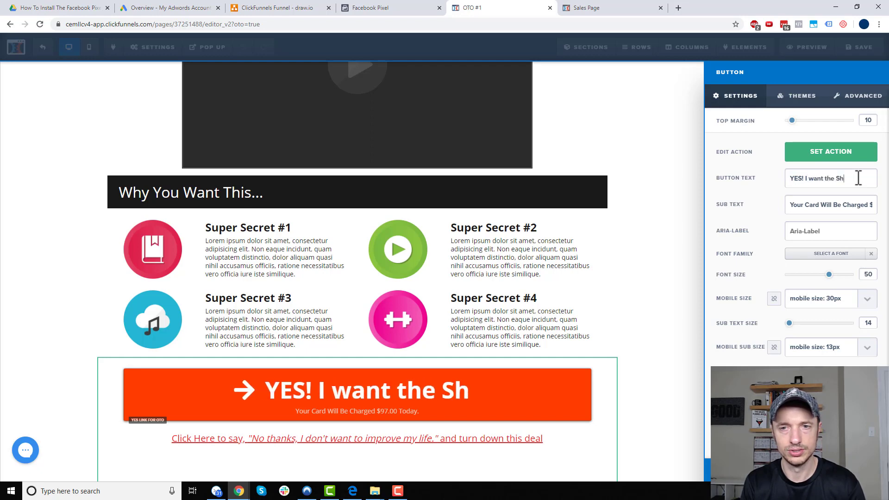
pyautogui.write('oe Laces')
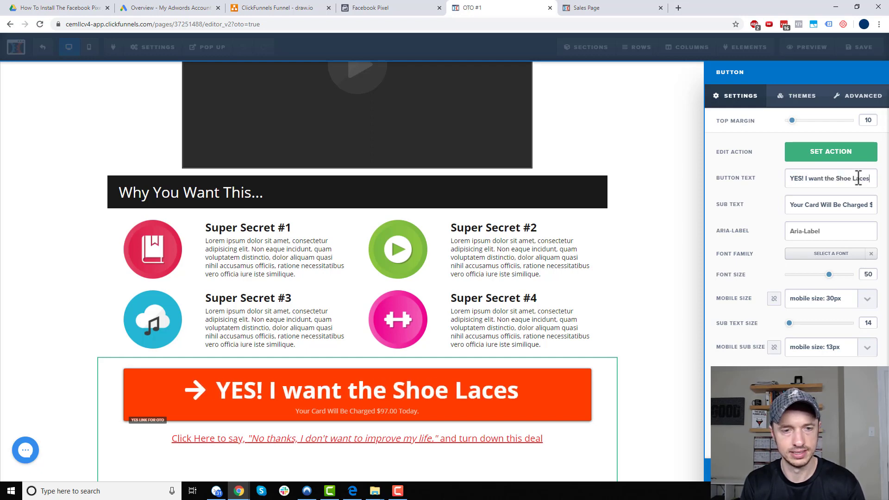
pyautogui.write(' for $10')
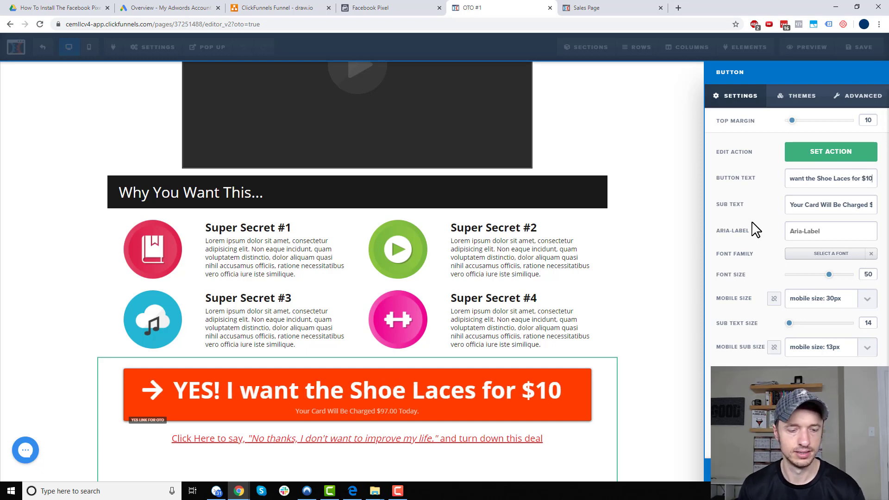
pyautogui.write('!')
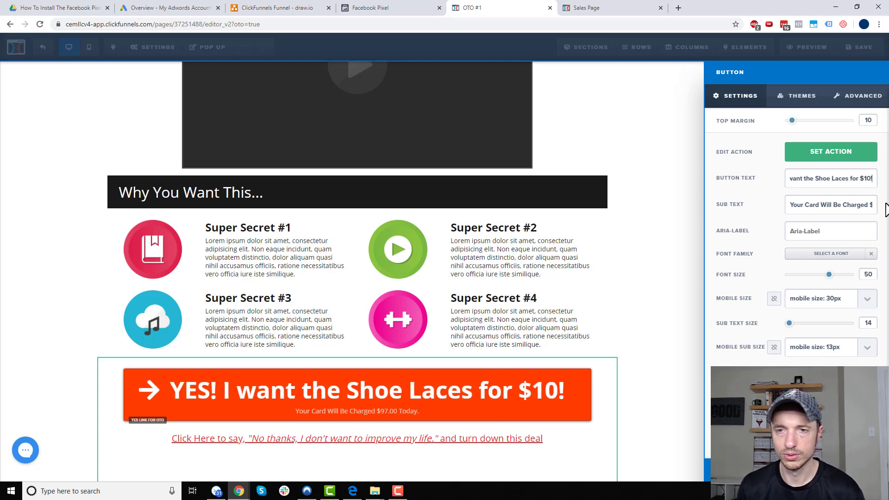
# Clear the order button's sub text and close its settings.
pyautogui.click(805, 204)
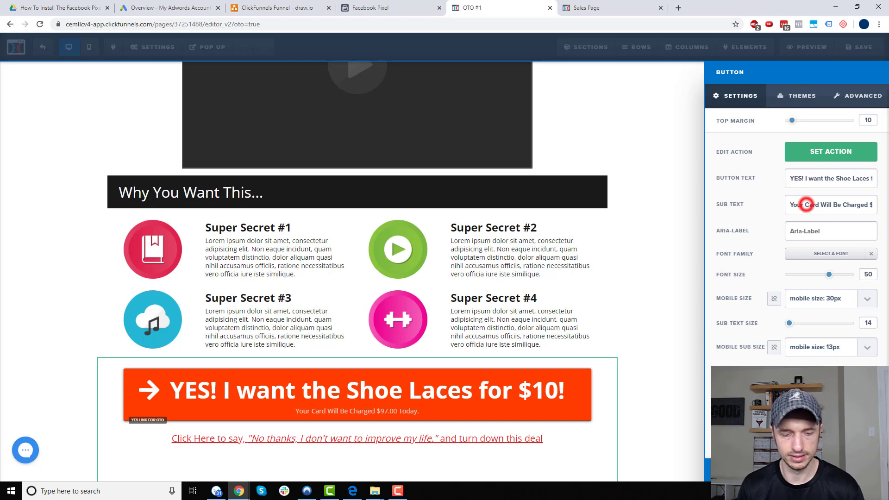
pyautogui.hotkey('ctrl', 'a')
pyautogui.press('BackSpace')
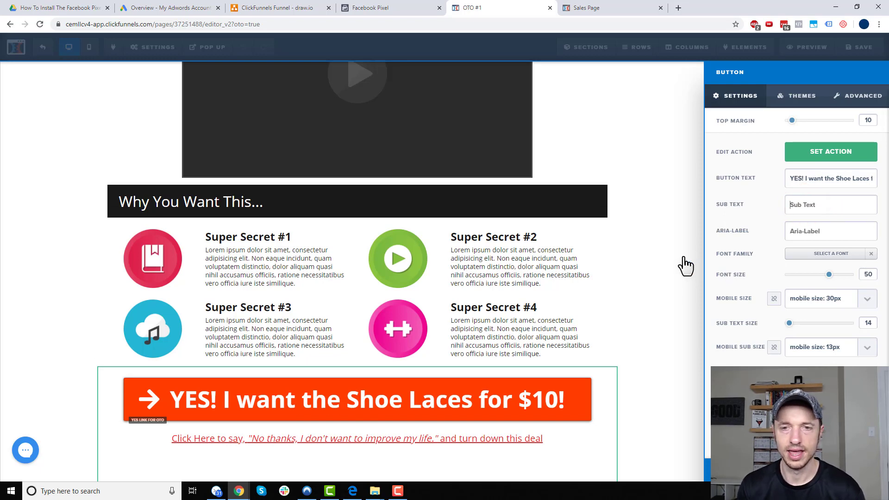
pyautogui.click(667, 268)
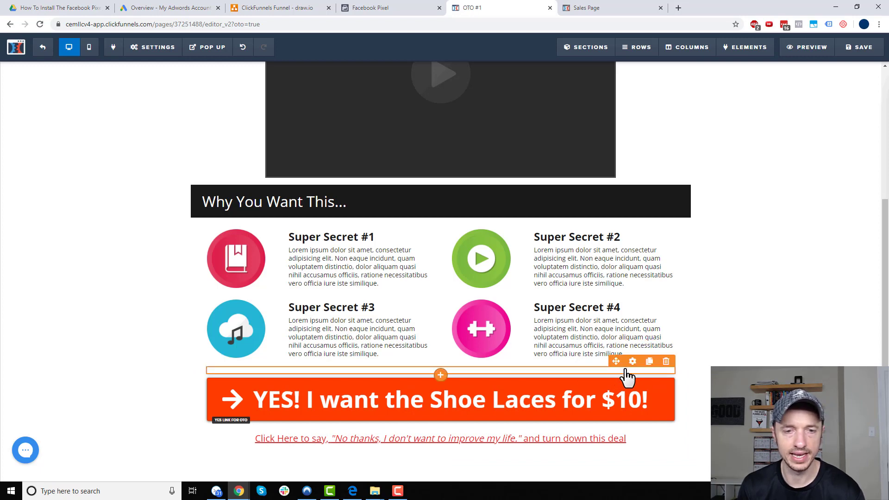
# Increase the font size of the tiny $10.00 headline above the order button to 16.
pyautogui.click(624, 371)
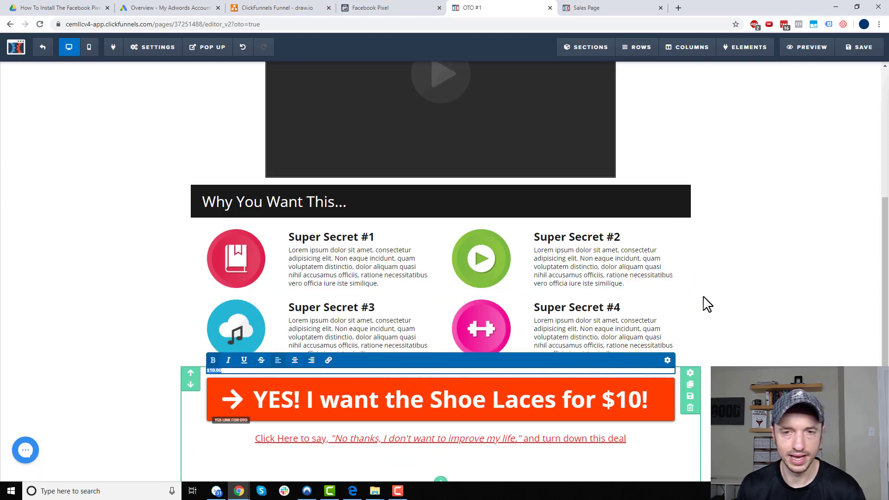
pyautogui.click(667, 361)
pyautogui.moveTo(785, 167); pyautogui.dragTo(812, 167)
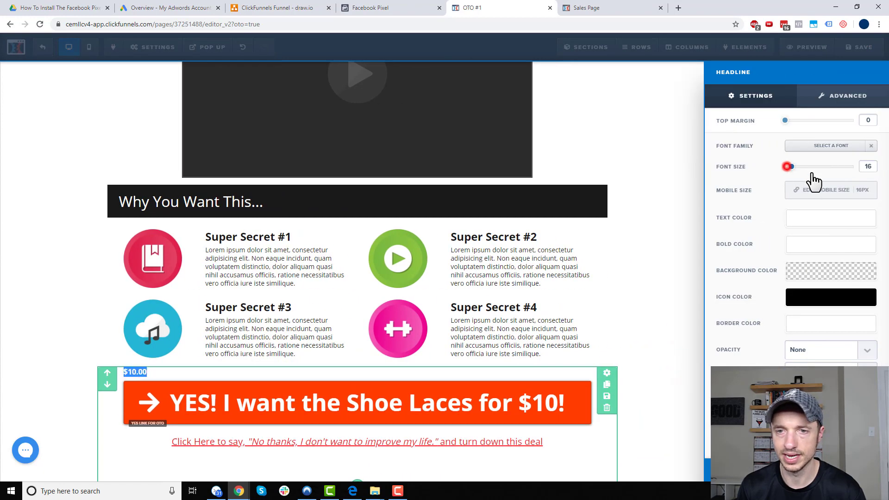
# Set the $10.00 headline above the order button to font size 10 and white text (#ffffff), and save the OTO #1 page.
pyautogui.click(815, 218)
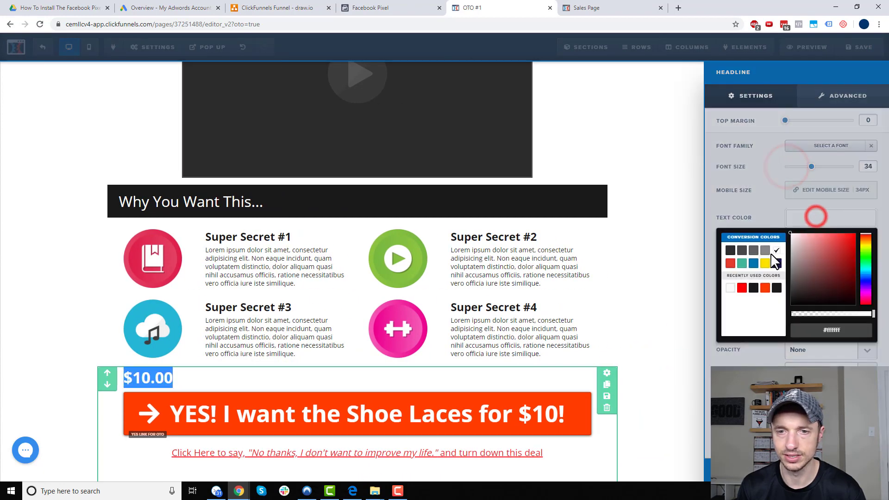
pyautogui.click(218, 383)
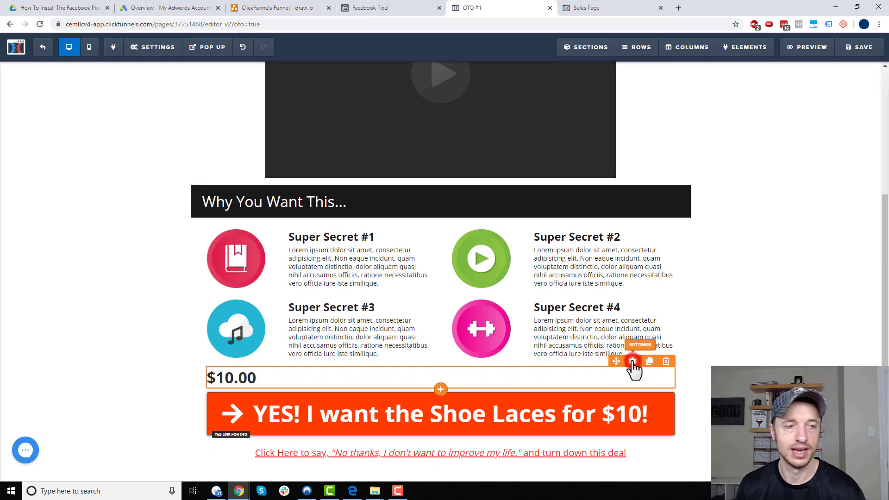
pyautogui.click(632, 361)
pyautogui.moveTo(810, 170); pyautogui.dragTo(699, 179)
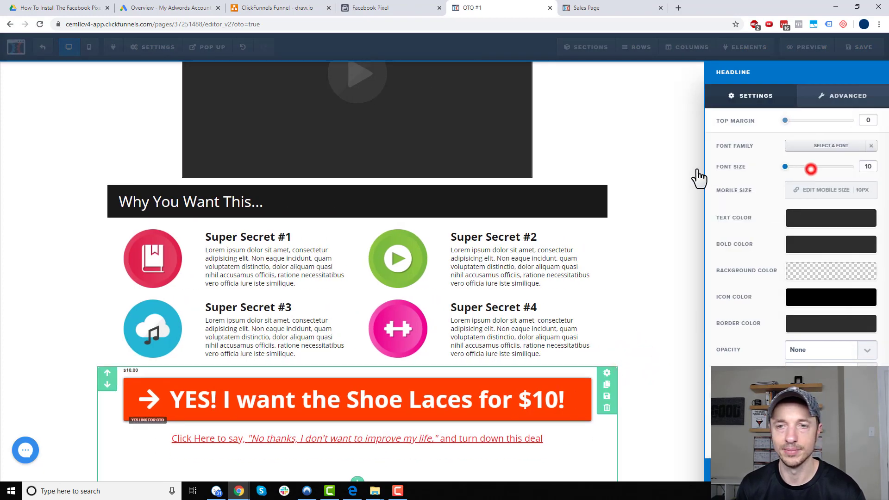
pyautogui.click(847, 221)
pyautogui.click(776, 250)
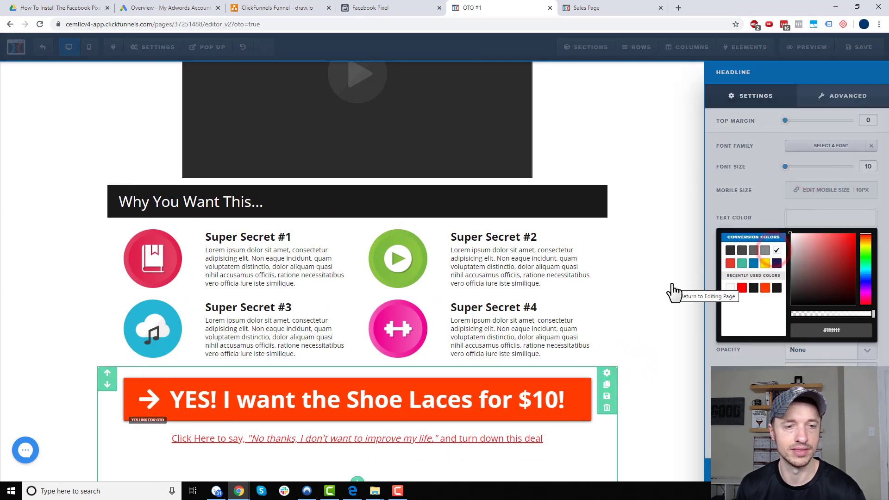
pyautogui.click(673, 289)
pyautogui.click(52, 343)
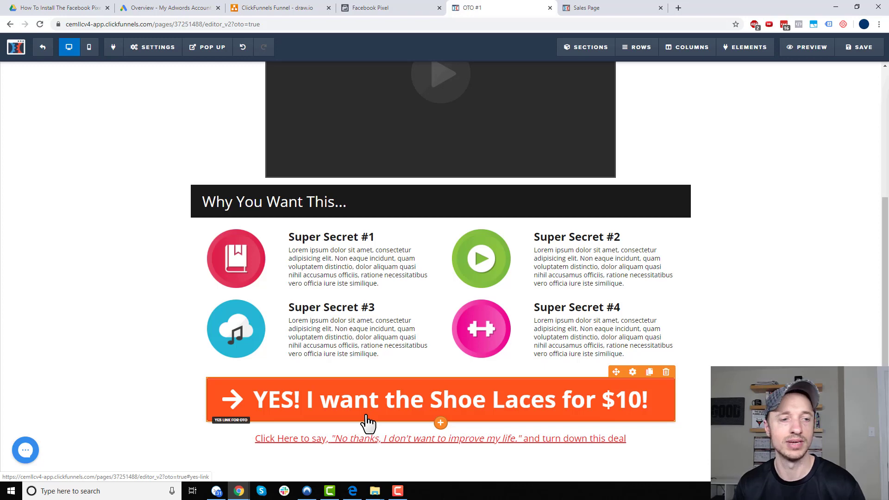
pyautogui.click(872, 49)
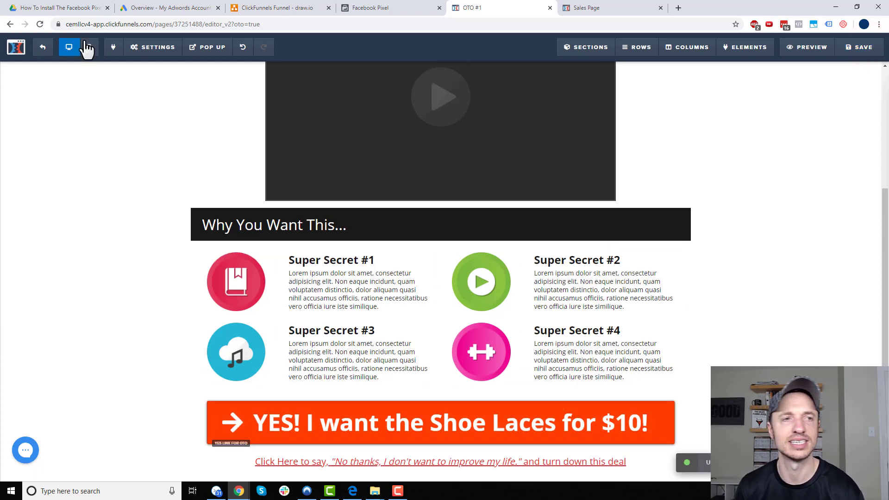
# Return to the Shoe Funnel's steps and open the Downsell #1 page for editing.
pyautogui.click(39, 46)
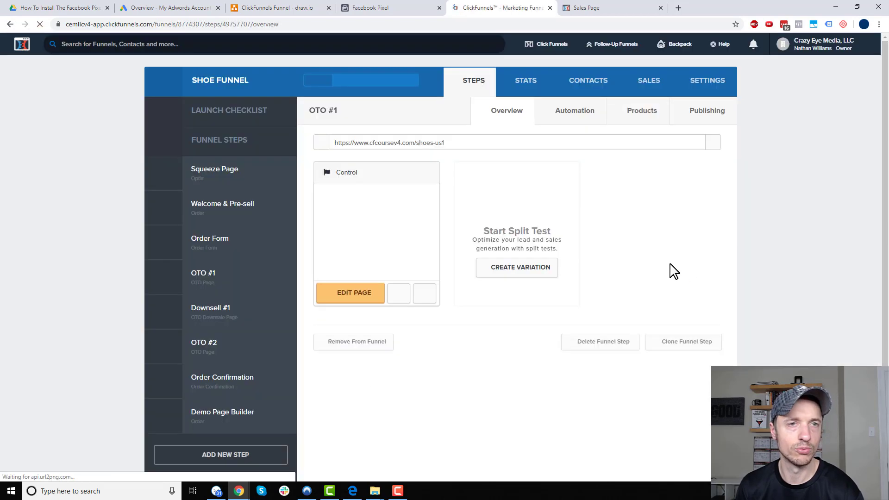
pyautogui.click(240, 308)
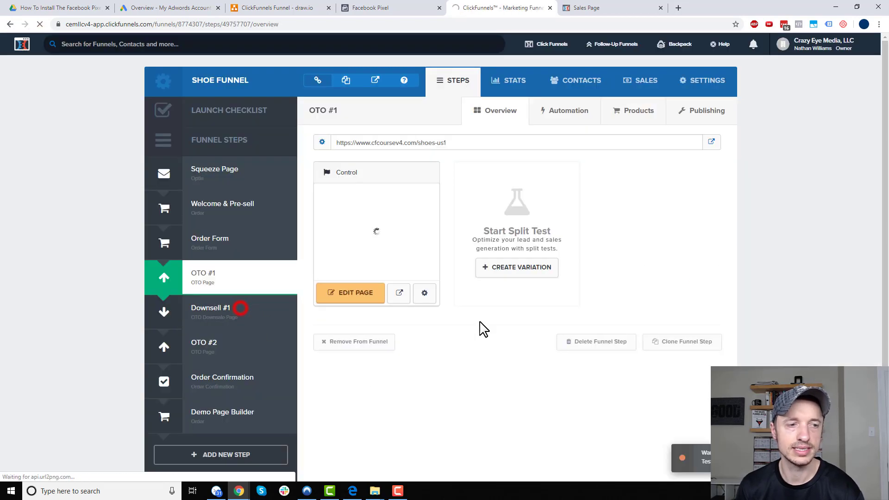
pyautogui.click(367, 296)
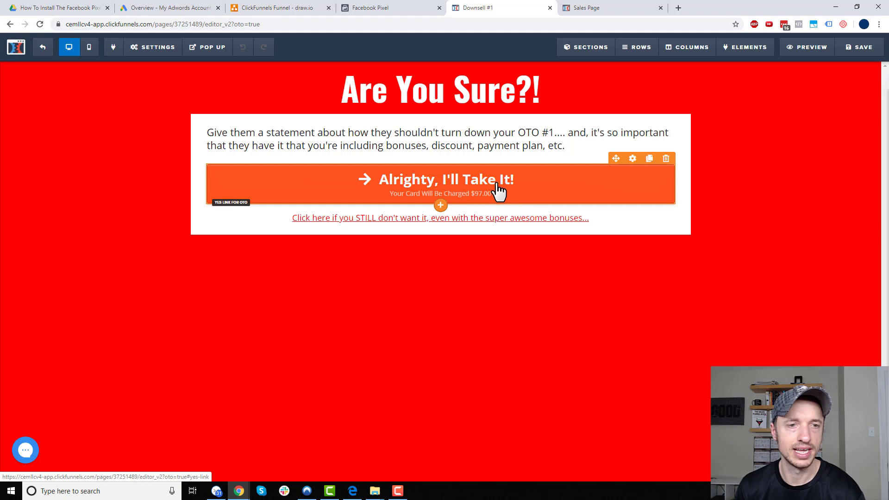
# Clear the tiny white price headline above the "Alrighty, I'll Take It!" button and save the Downsell #1 page.
pyautogui.click(240, 155)
pyautogui.moveTo(248, 155); pyautogui.dragTo(197, 157)
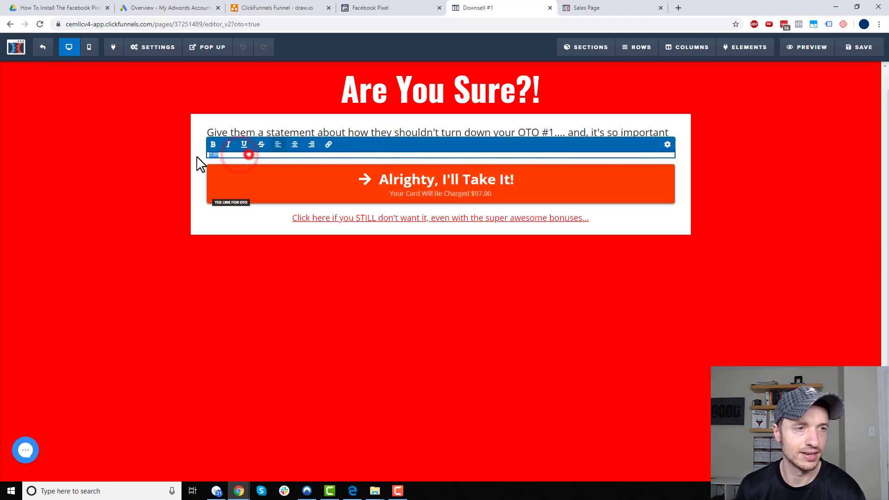
pyautogui.press('BackSpace')
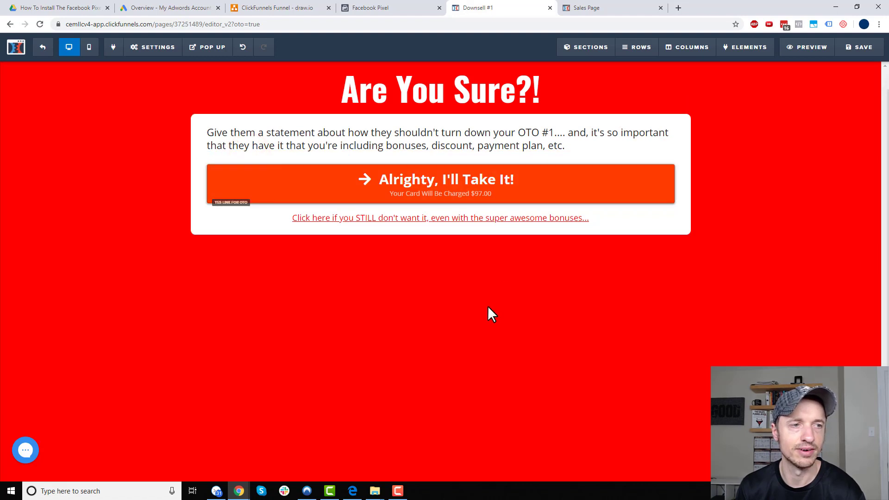
pyautogui.click(860, 47)
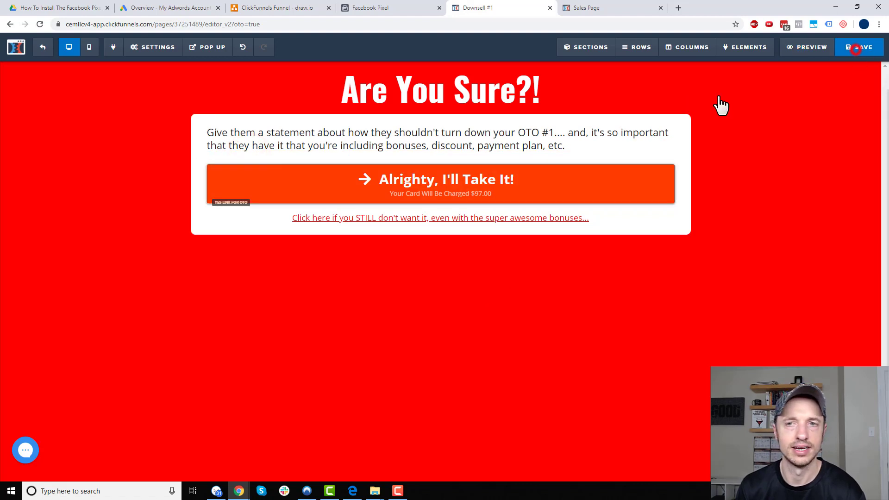
# Go back to the funnel steps and open the OTO #2 page for editing.
pyautogui.click(43, 51)
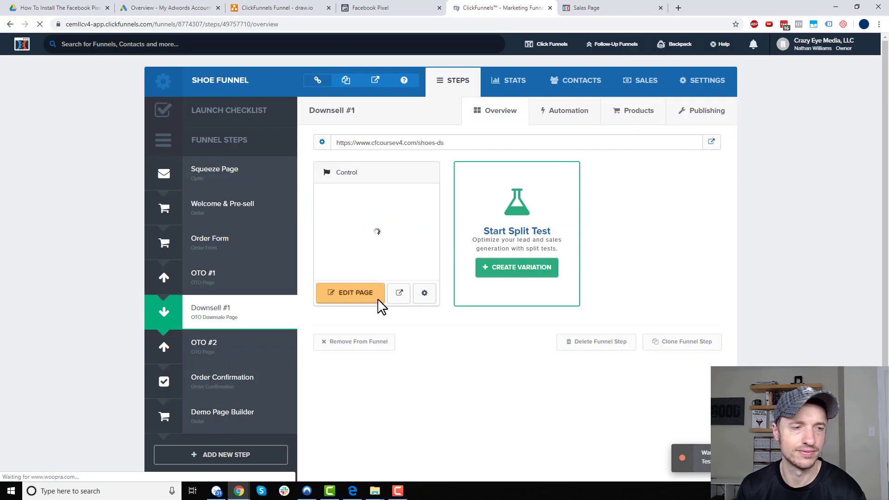
pyautogui.click(232, 351)
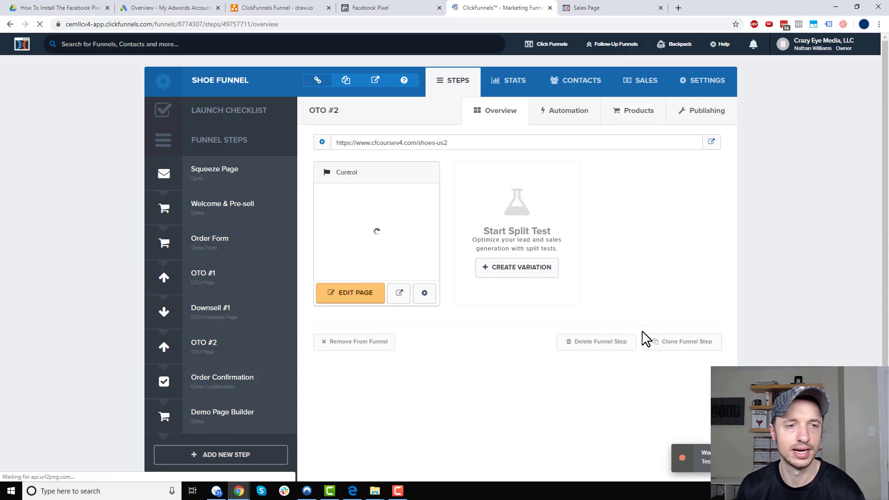
pyautogui.click(354, 296)
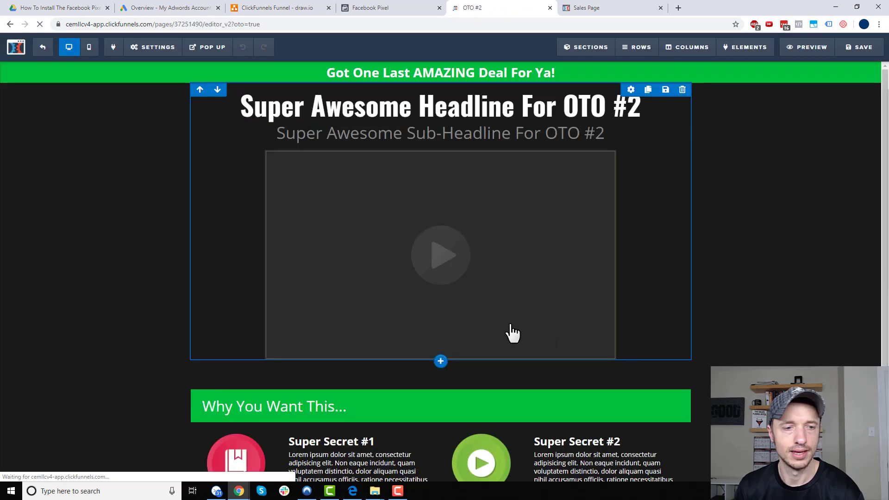
# Change the OTO #2 order button's text to "YES! Add The Shoe Cleaner to my order for $15!".
pyautogui.scroll(-5, 514, 332)
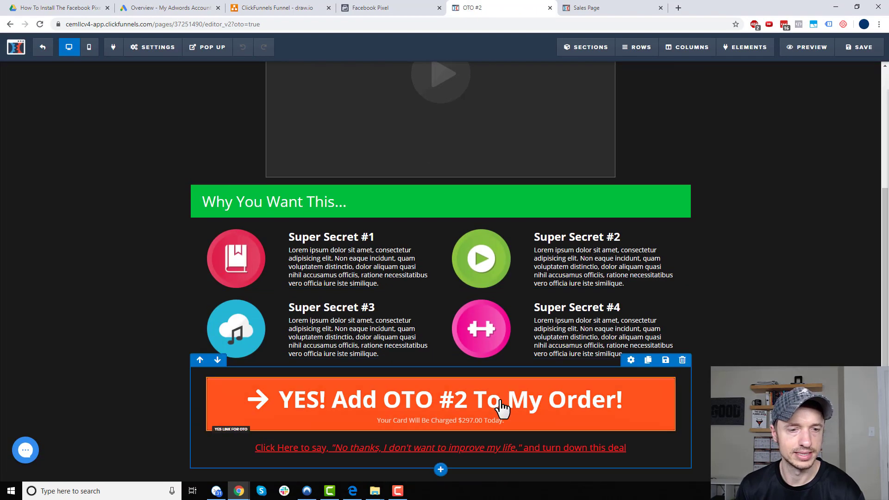
pyautogui.click(631, 360)
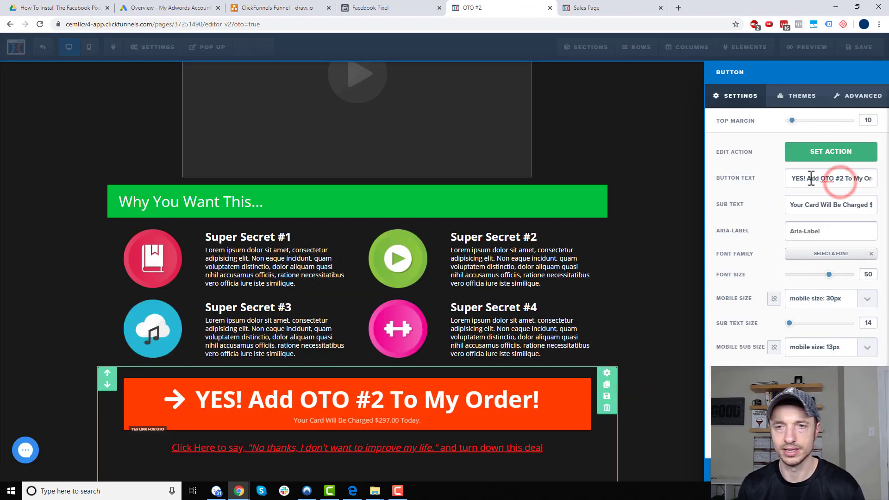
pyautogui.click(821, 179)
pyautogui.hotkey('shift', 'End')
pyautogui.write('The ')
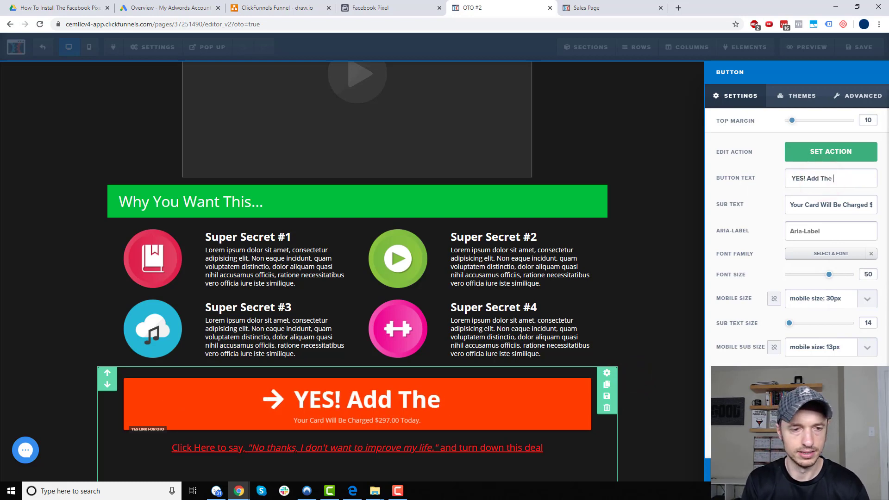
pyautogui.write('Shoe Cleaner')
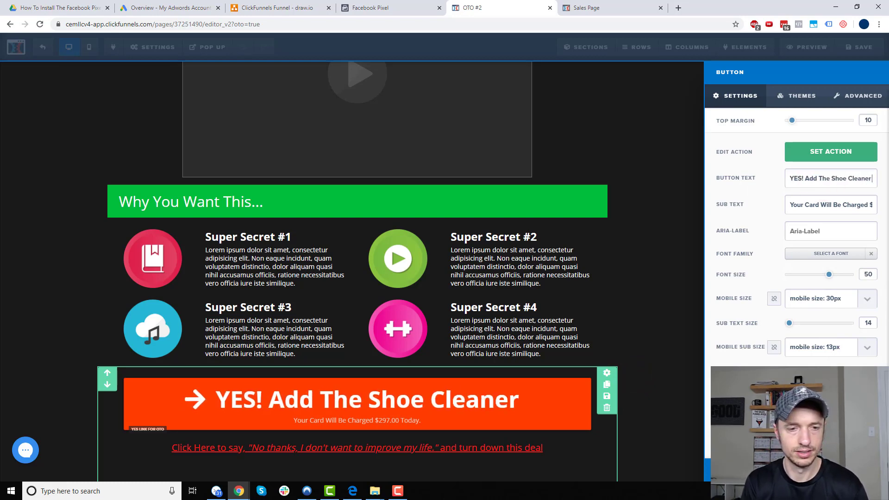
pyautogui.write(' to my order for %')
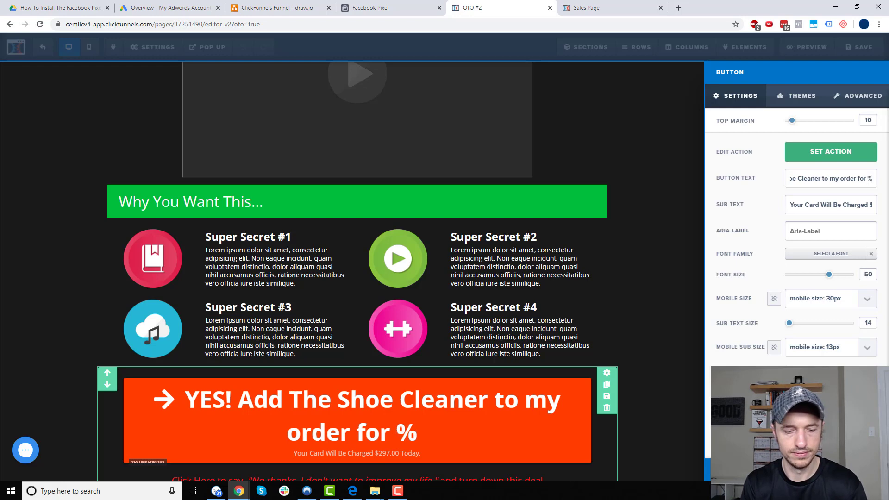
pyautogui.press('BackSpace')
pyautogui.write('$15!')
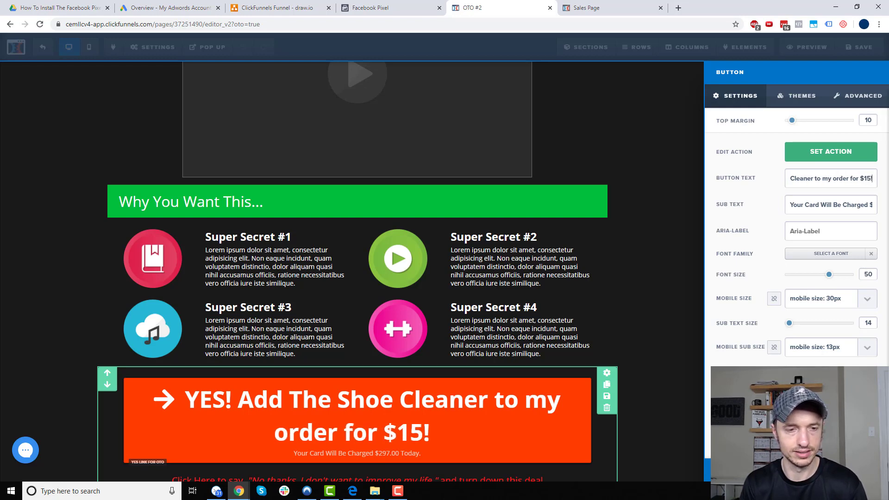
# Clear the OTO #2 order button's sub text and close its settings.
pyautogui.click(833, 204)
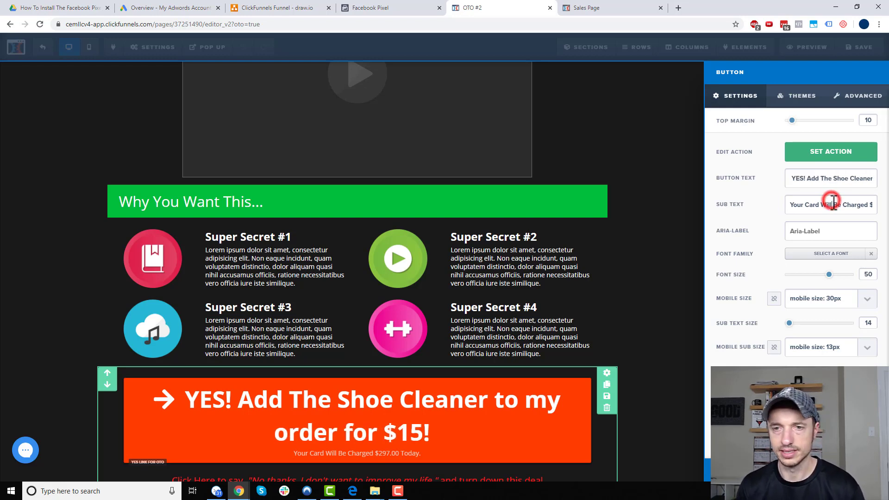
pyautogui.hotkey('ctrl', 'a')
pyautogui.press('BackSpace')
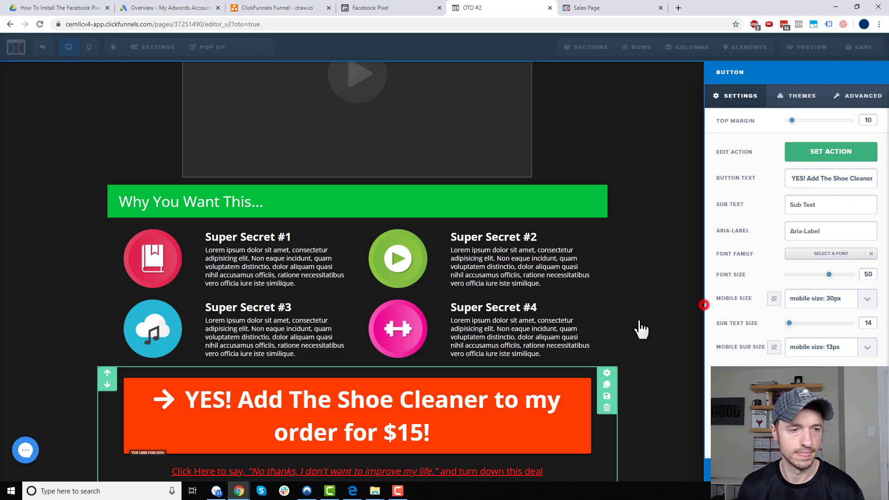
pyautogui.click(653, 313)
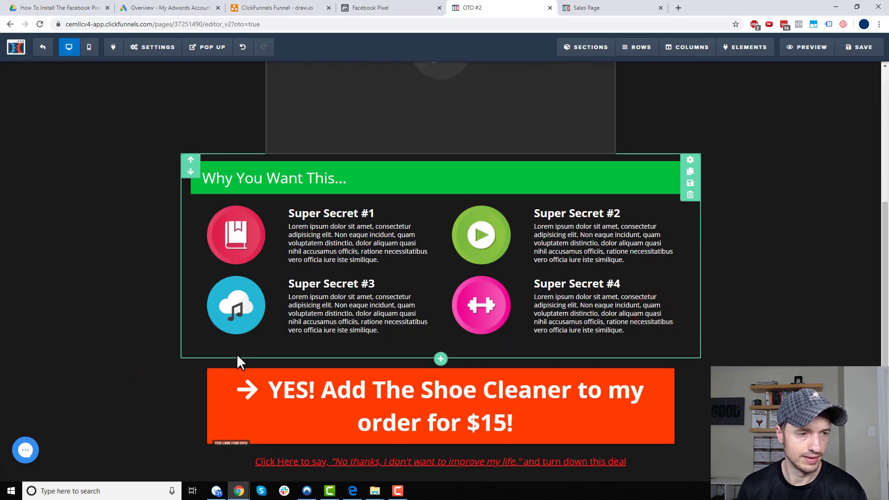
# Highlight the hidden $15.00 headline above the order button to check it, and save the OTO #2 page.
pyautogui.click(234, 331)
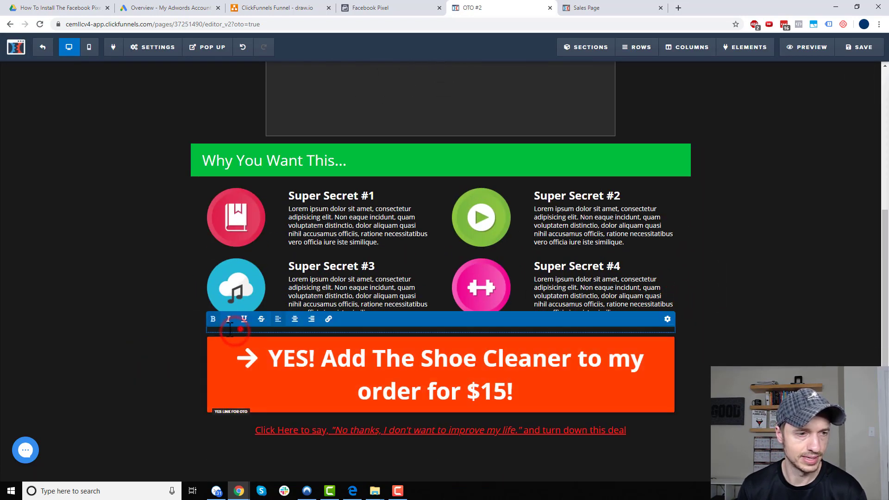
pyautogui.moveTo(240, 329); pyautogui.dragTo(202, 331)
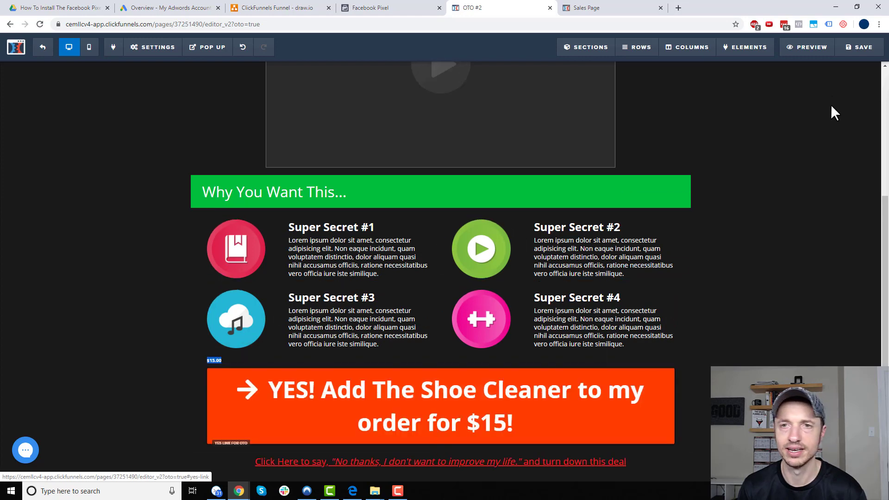
pyautogui.click(852, 53)
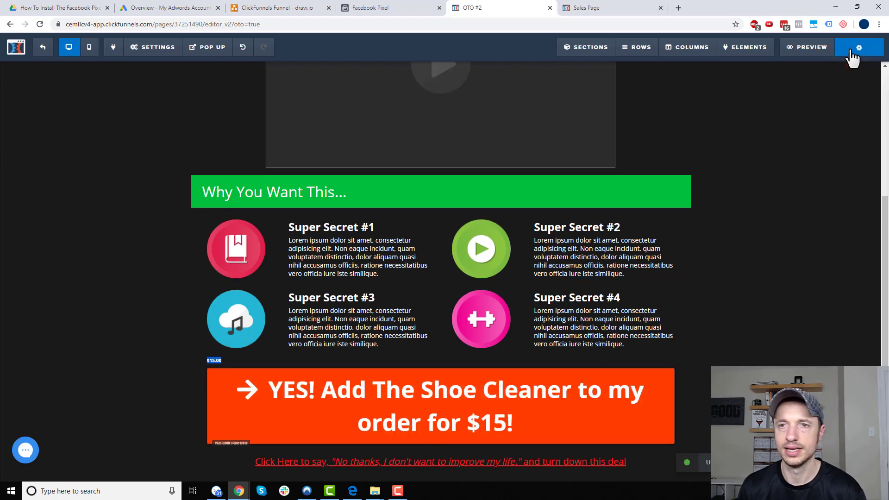
# Return to the funnel's OTO #1 step and copy its page URL.
pyautogui.click(44, 49)
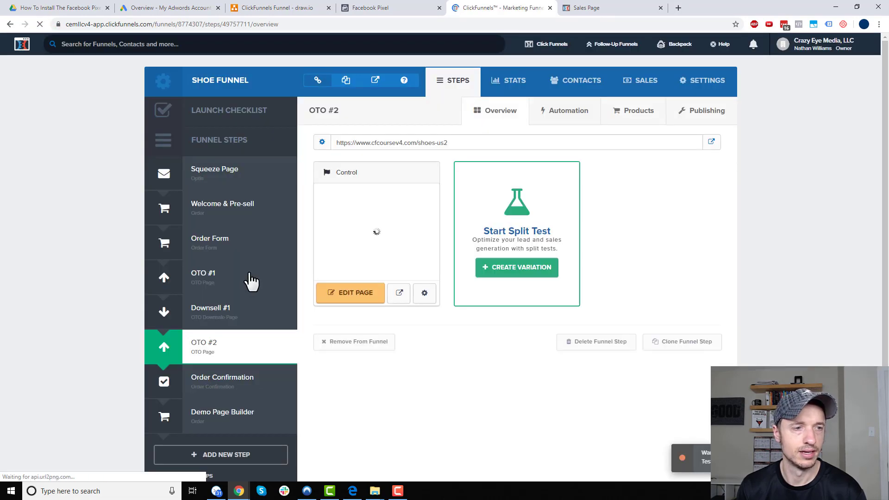
pyautogui.click(231, 271)
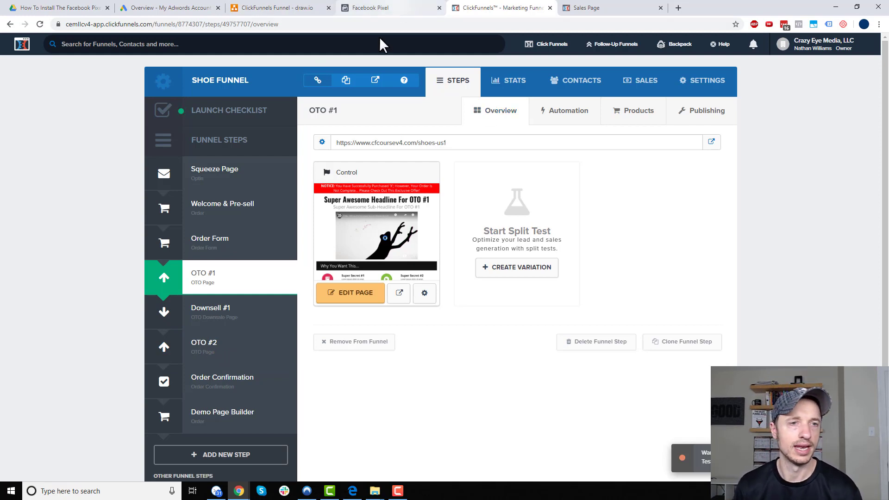
pyautogui.moveTo(464, 145); pyautogui.dragTo(341, 142)
pyautogui.click(427, 145)
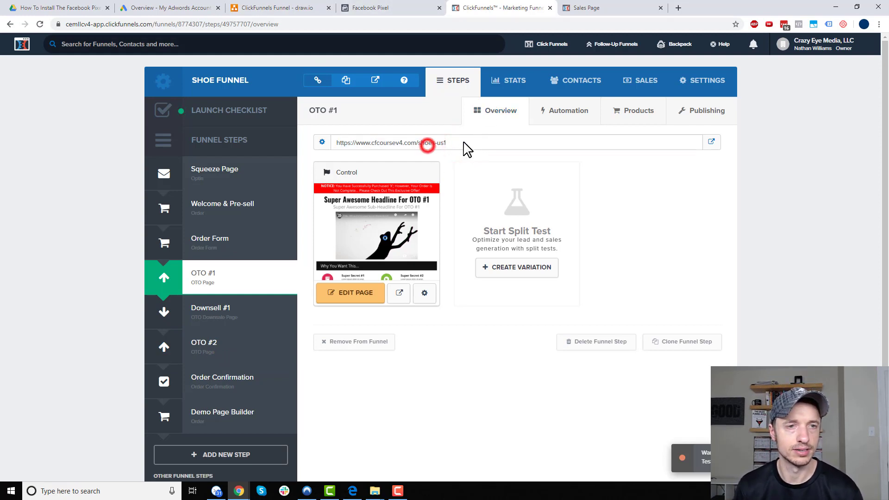
pyautogui.moveTo(462, 142); pyautogui.dragTo(326, 147)
pyautogui.click(398, 8)
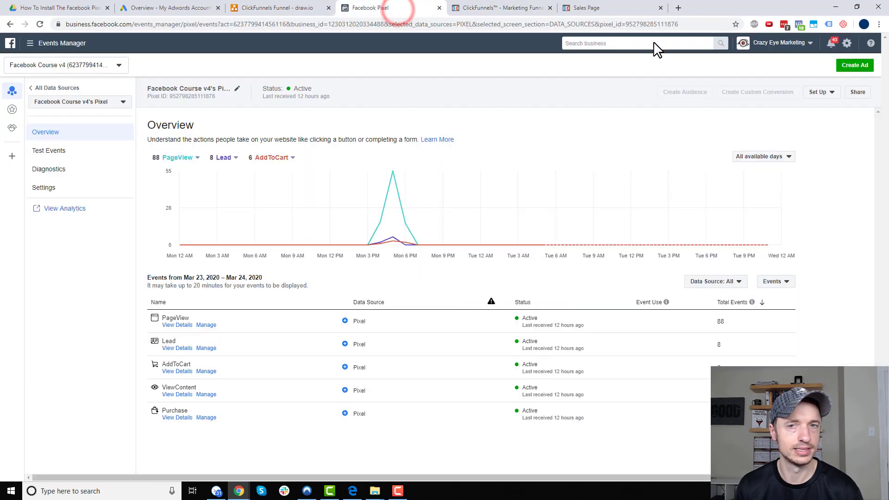
pyautogui.click(826, 91)
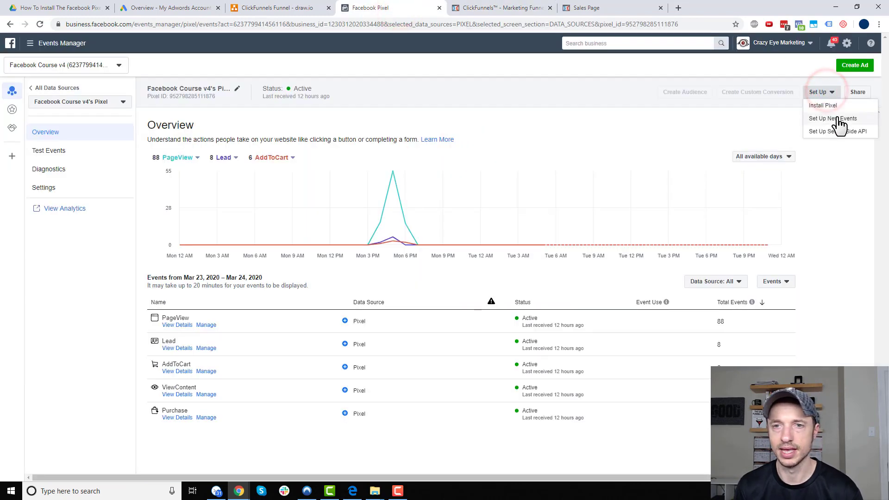
pyautogui.click(838, 116)
pyautogui.click(451, 250)
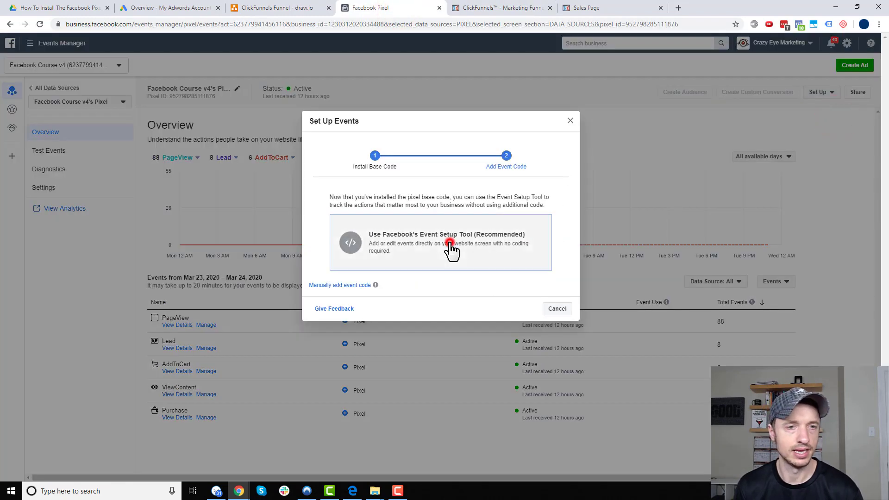
pyautogui.click(438, 245)
pyautogui.write('https://cfcoursev4.com/shoes-us1-a')
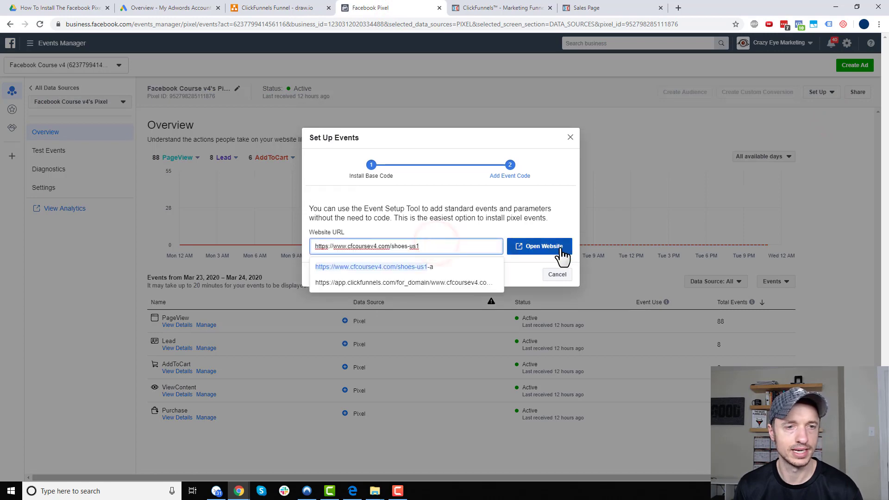
pyautogui.click(561, 253)
pyautogui.scroll(-3, 145, 210)
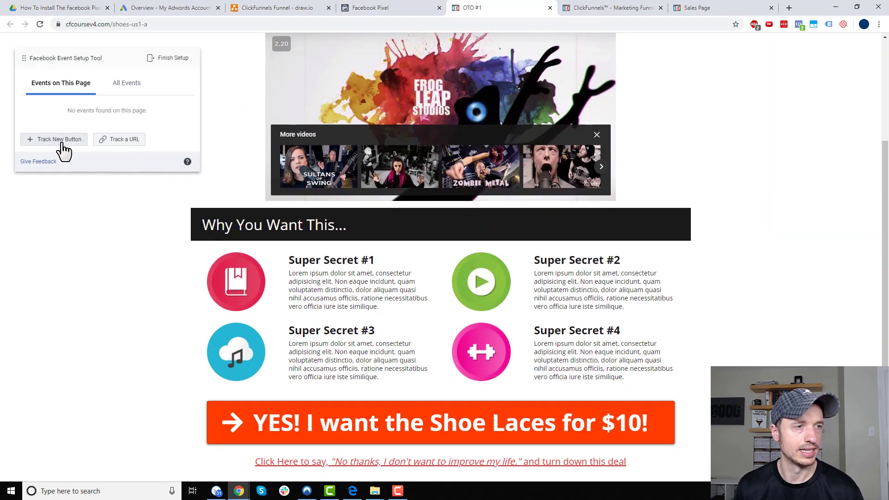
# Track the OTO #1 order button as a Purchase event in USD with the hidden $10.00 page value, and finish the event setup.
pyautogui.click(63, 141)
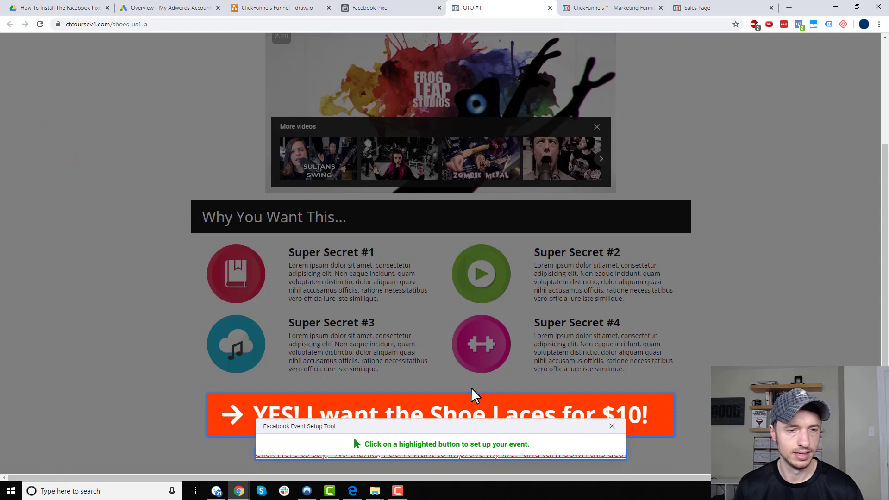
pyautogui.click(472, 415)
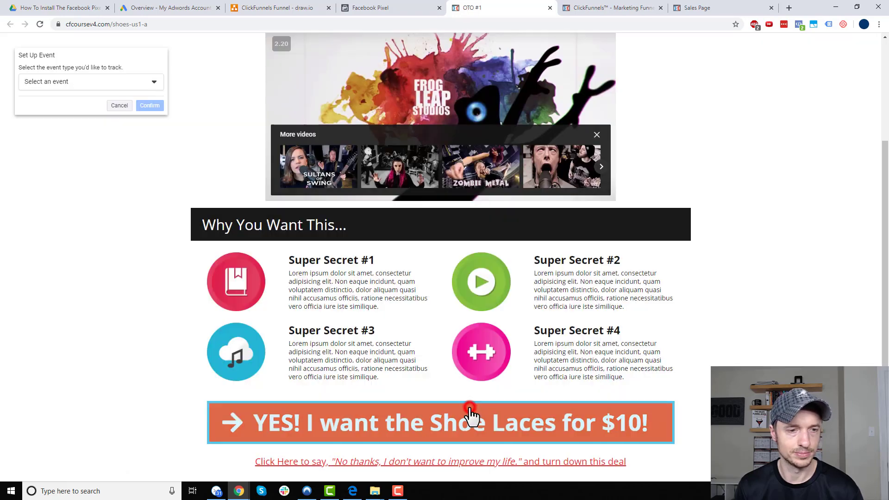
pyautogui.click(143, 83)
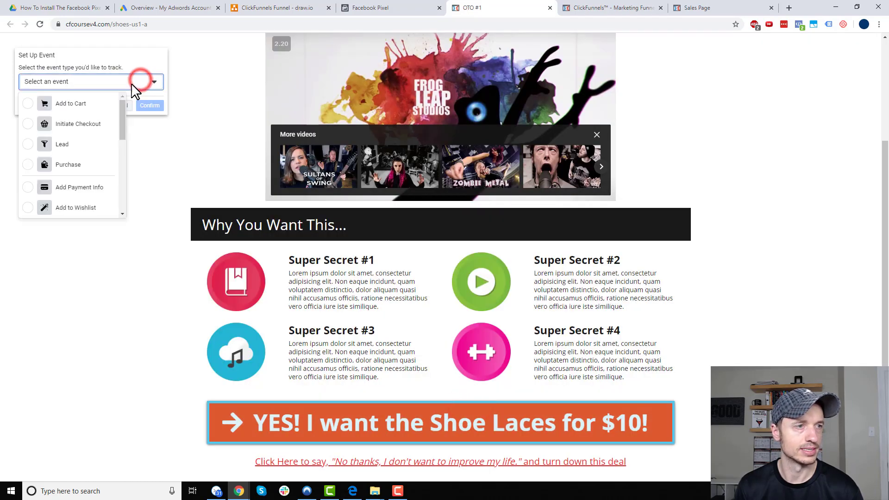
pyautogui.click(31, 163)
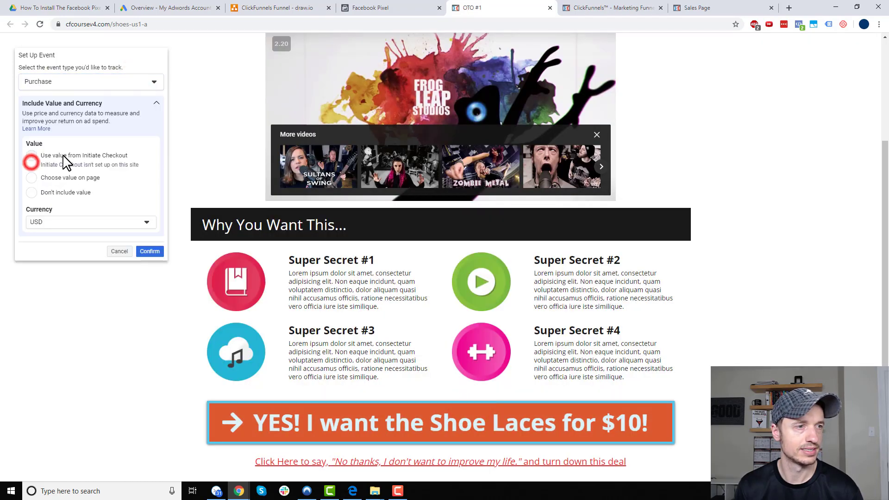
pyautogui.click(33, 179)
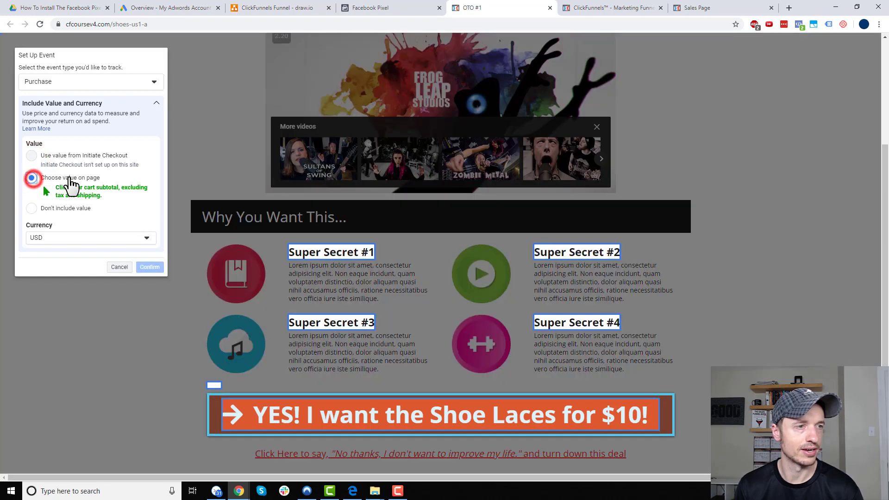
pyautogui.click(216, 387)
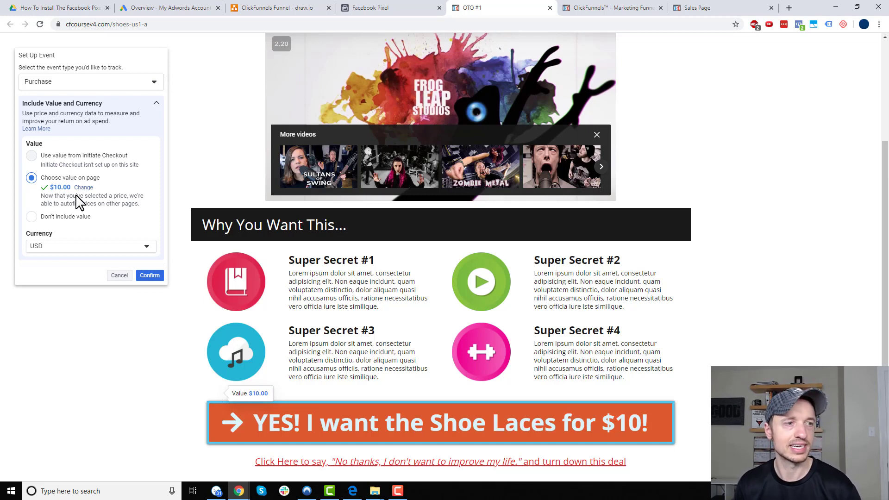
pyautogui.click(153, 275)
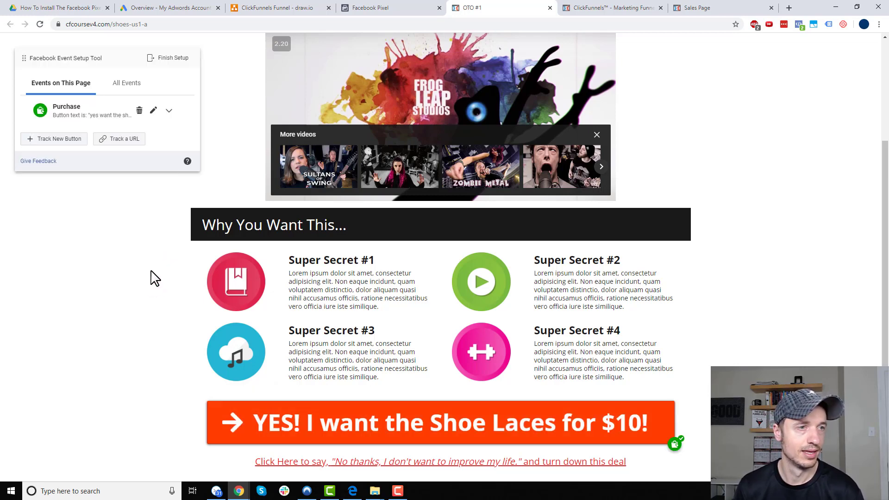
pyautogui.click(175, 59)
pyautogui.click(558, 368)
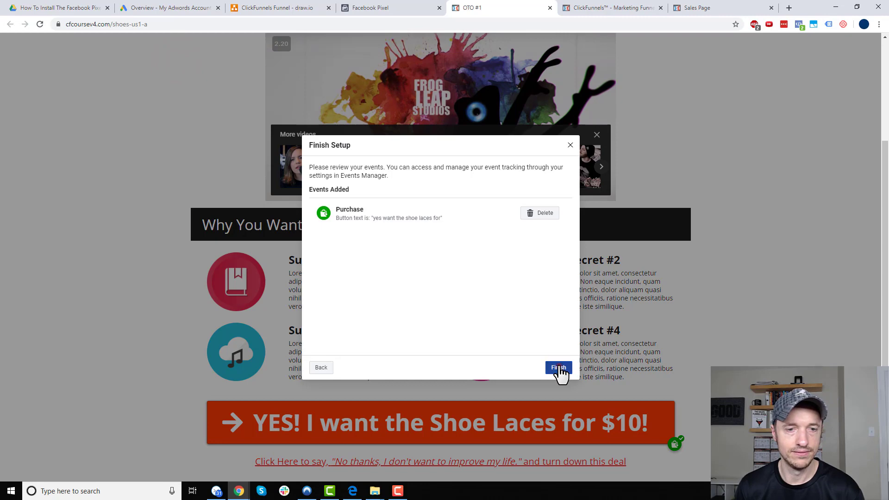
pyautogui.click(491, 227)
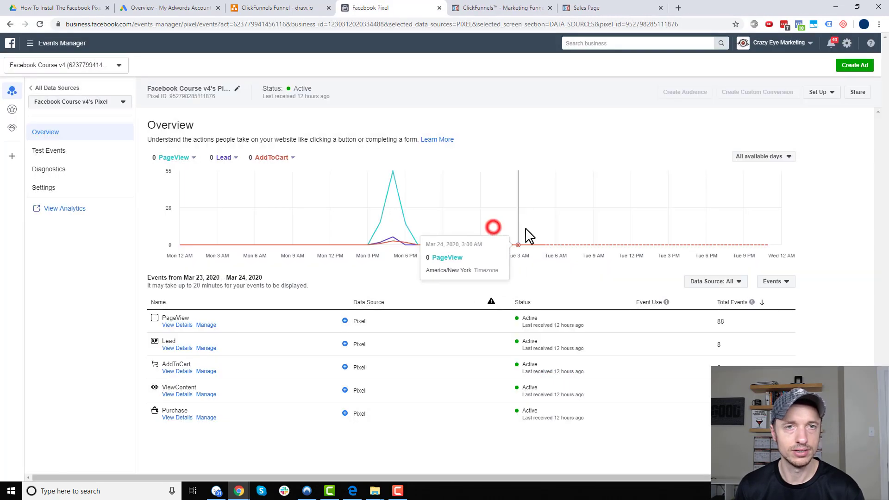
# Switch to the ClickFunnels funnel, open the Downsell #1 step and copy its page URL.
pyautogui.click(510, 8)
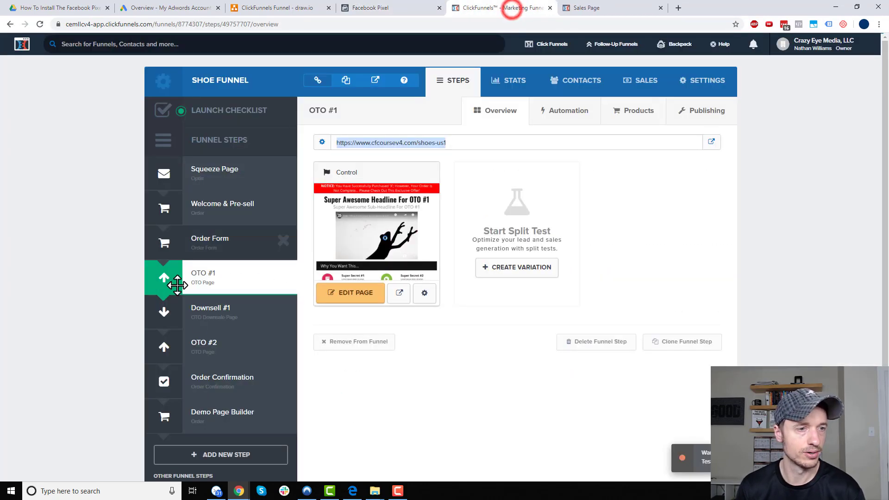
pyautogui.click(200, 309)
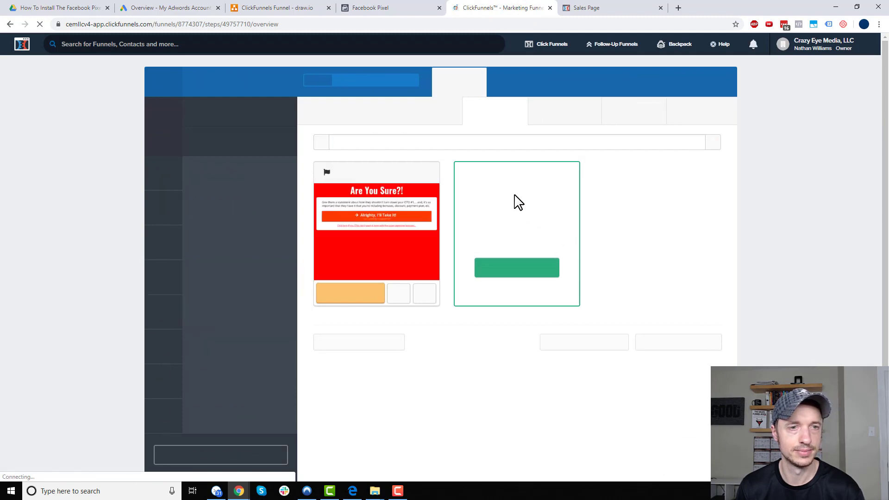
pyautogui.moveTo(463, 145); pyautogui.dragTo(383, 149)
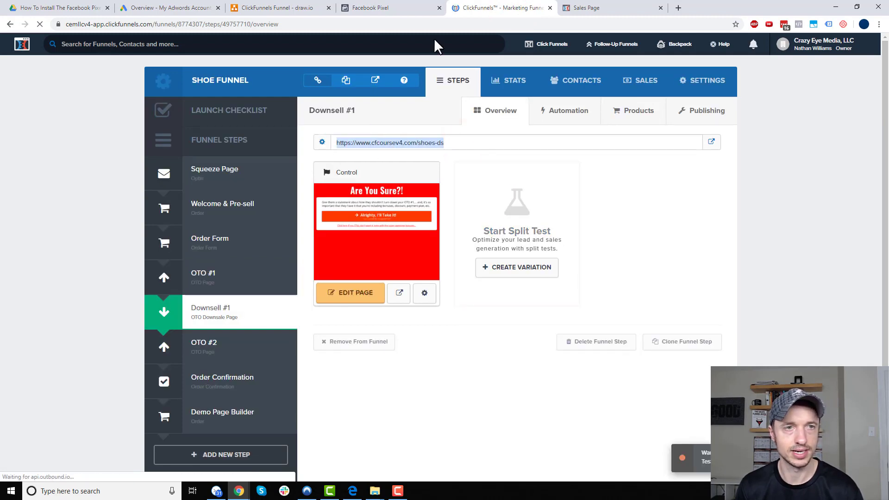
pyautogui.click(400, 8)
pyautogui.click(825, 94)
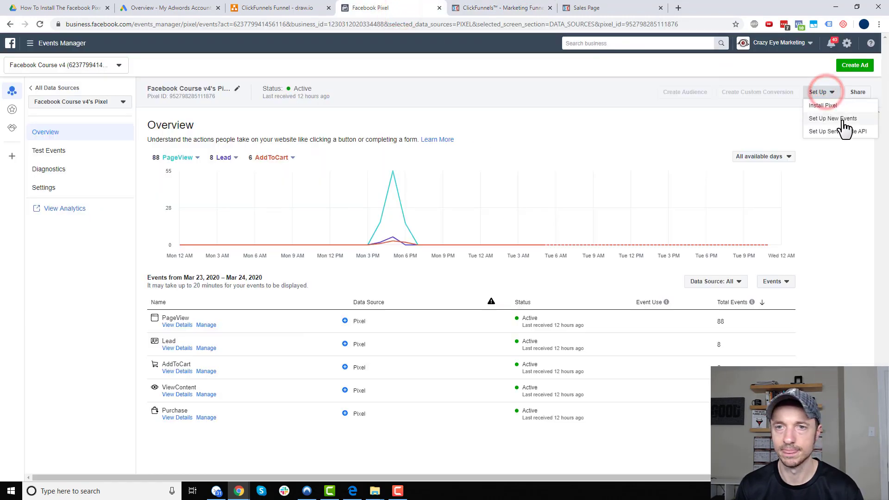
pyautogui.click(841, 121)
pyautogui.click(449, 240)
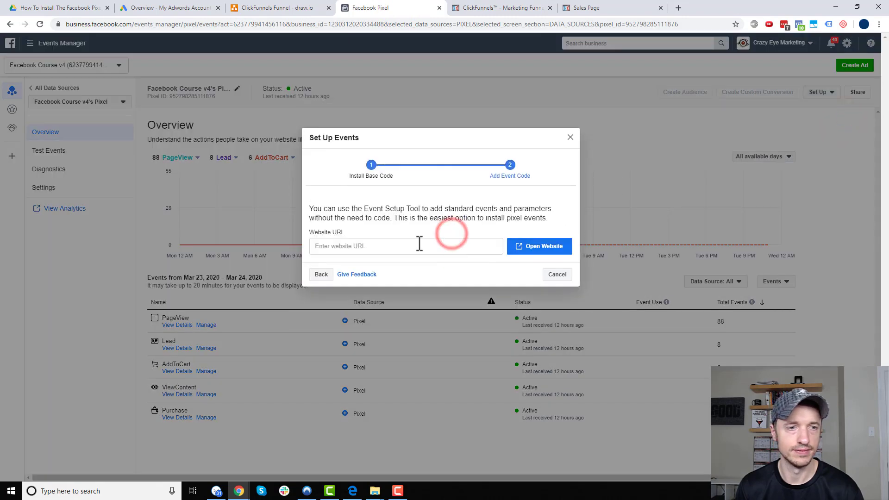
pyautogui.click(419, 248)
pyautogui.write('https://www.cfcoursev4.com/shoes-ds')
pyautogui.write('-a')
pyautogui.click(537, 250)
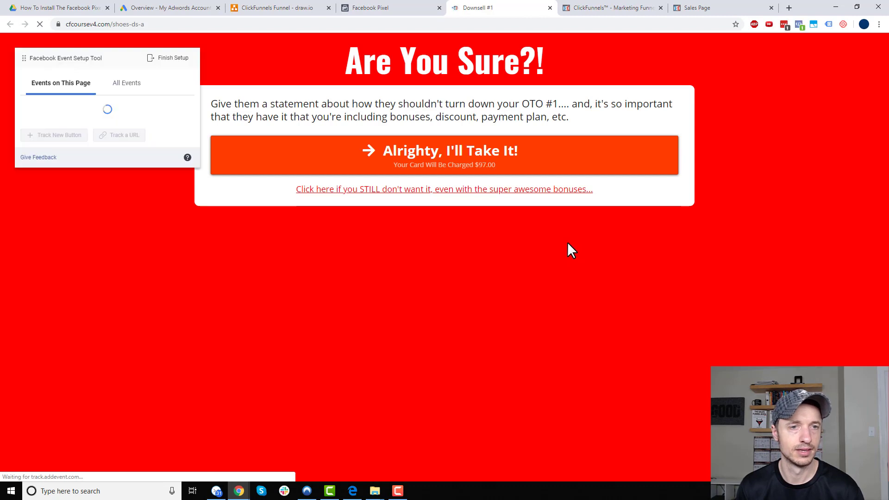
# Track the "Alrighty, I'll Take It!" button as a Purchase event in USD with the hidden $7.00 page value, and finish the event setup.
pyautogui.click(74, 141)
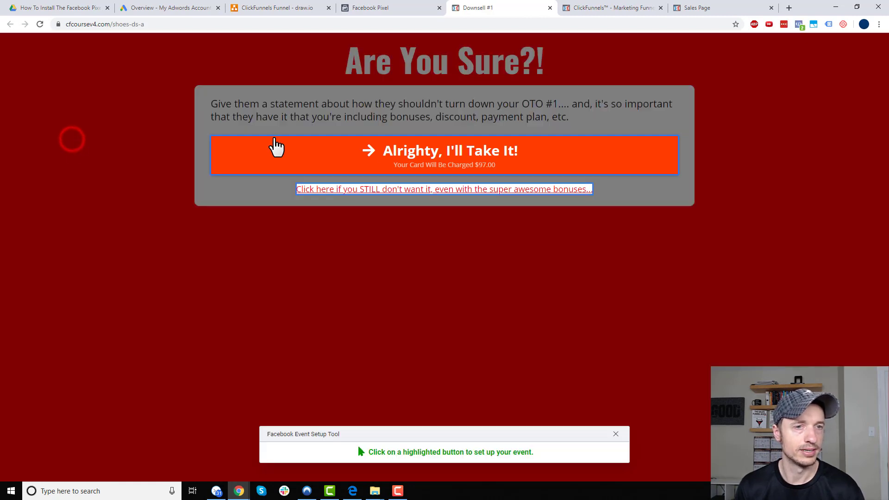
pyautogui.click(461, 151)
pyautogui.click(116, 82)
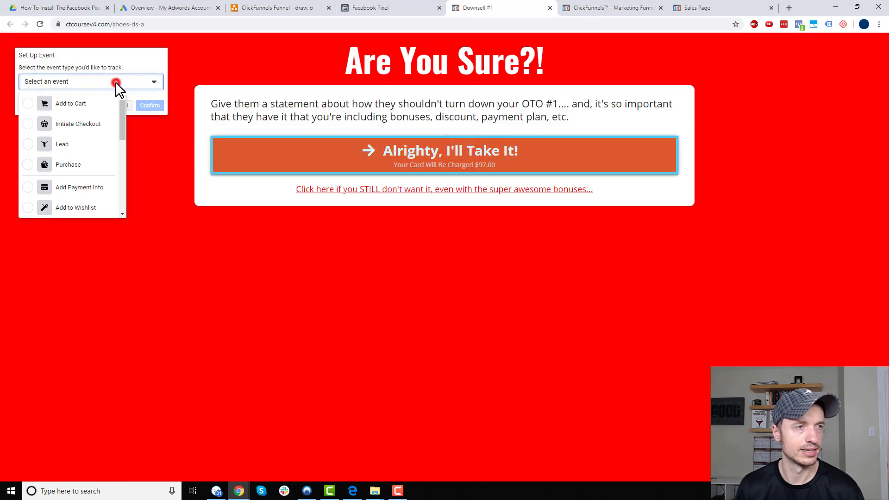
pyautogui.click(70, 165)
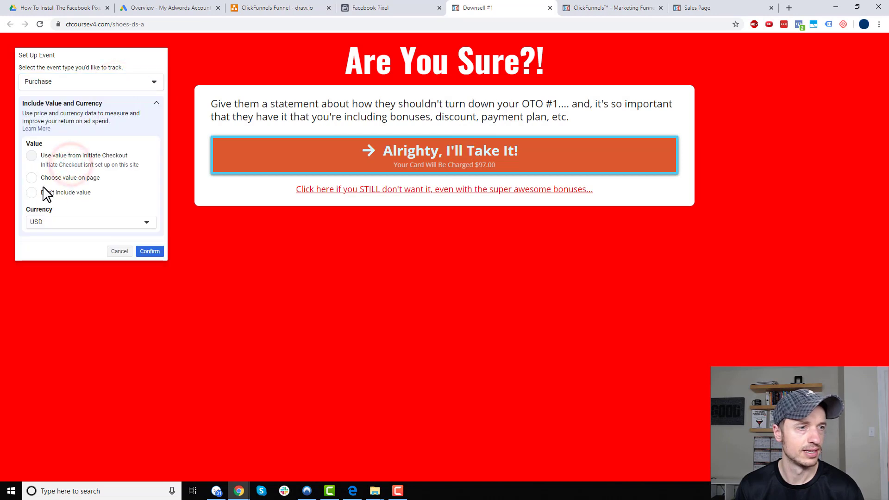
pyautogui.click(53, 178)
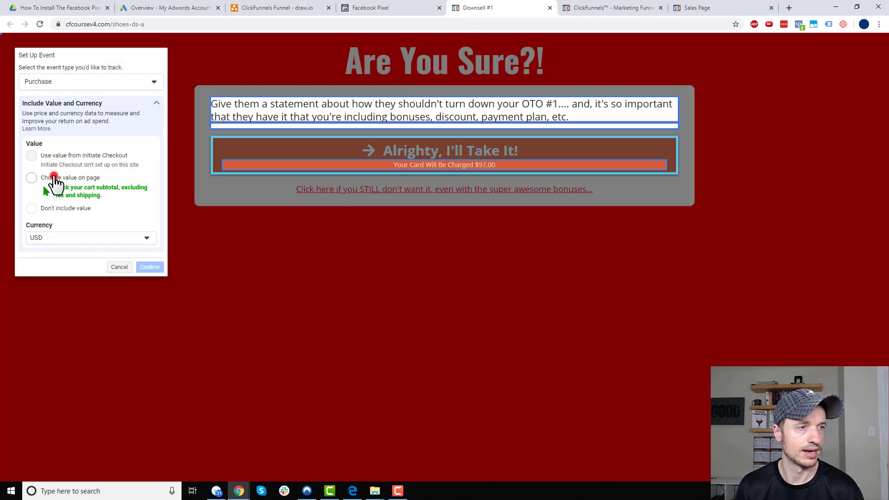
pyautogui.click(228, 127)
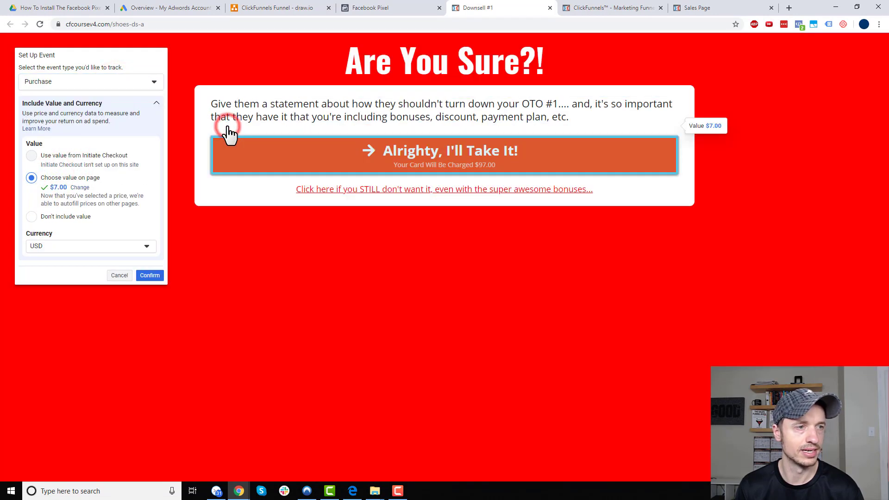
pyautogui.click(152, 276)
pyautogui.click(175, 58)
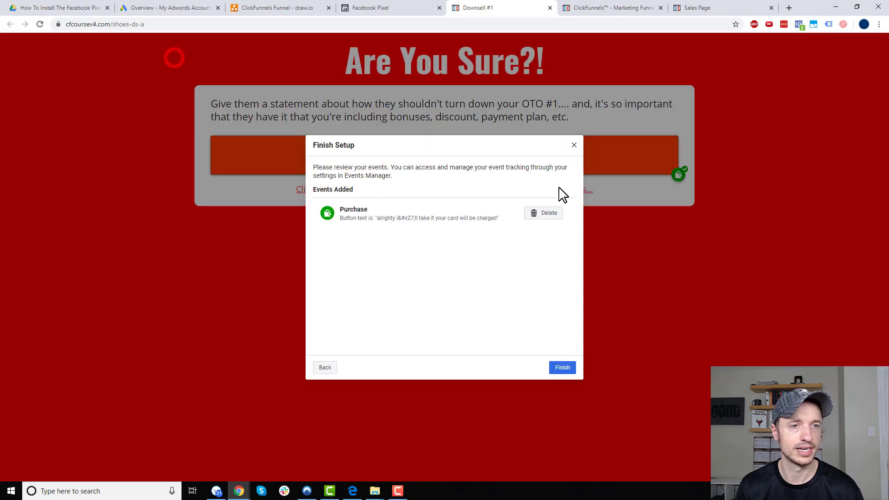
pyautogui.click(563, 367)
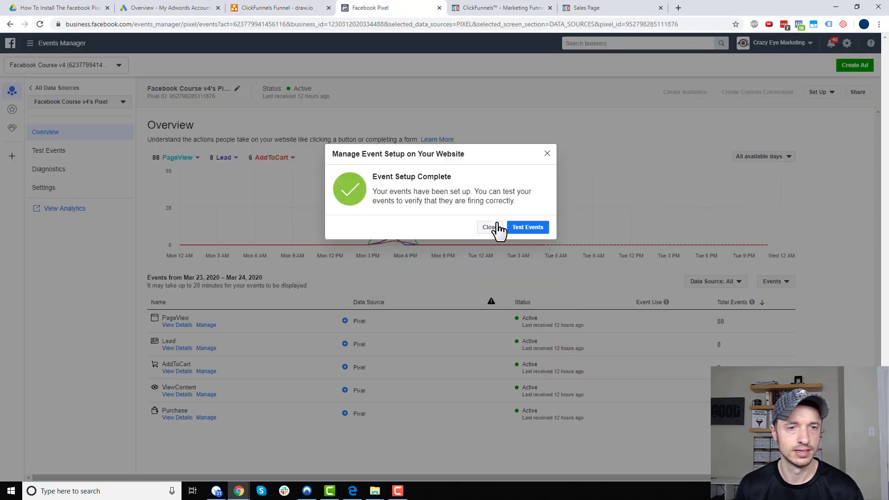
pyautogui.click(490, 227)
# Start setting up new events for the pixel, and copy the OTO #2 page URL from the ClickFunnels funnel.
pyautogui.click(820, 92)
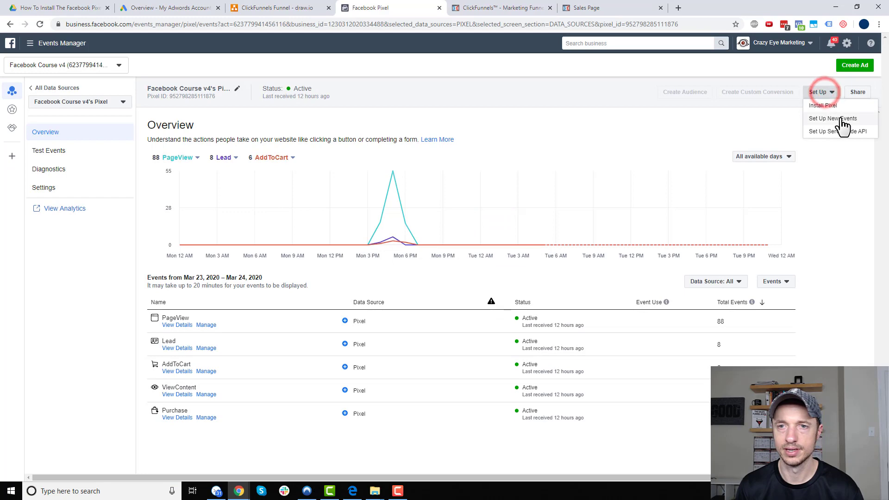
pyautogui.click(840, 120)
pyautogui.click(477, 8)
pyautogui.click(200, 351)
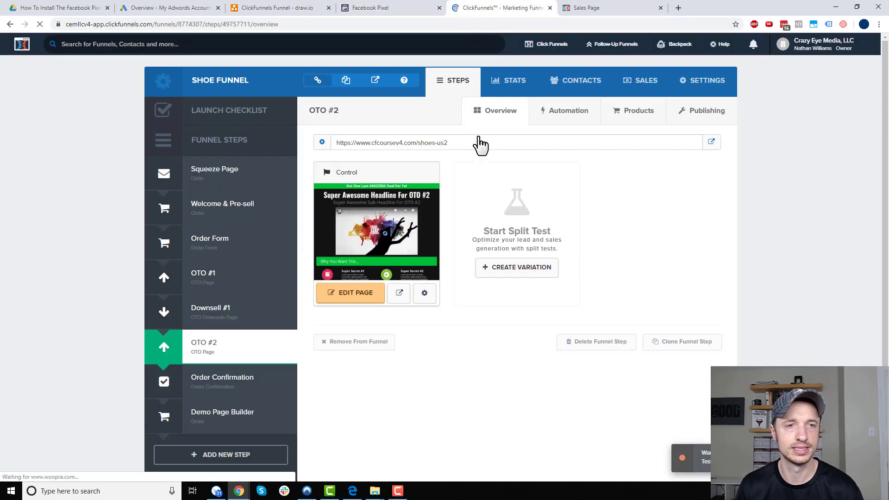
pyautogui.moveTo(472, 143); pyautogui.dragTo(332, 145)
pyautogui.hotkey('ctrl', 'c')
pyautogui.click(391, 8)
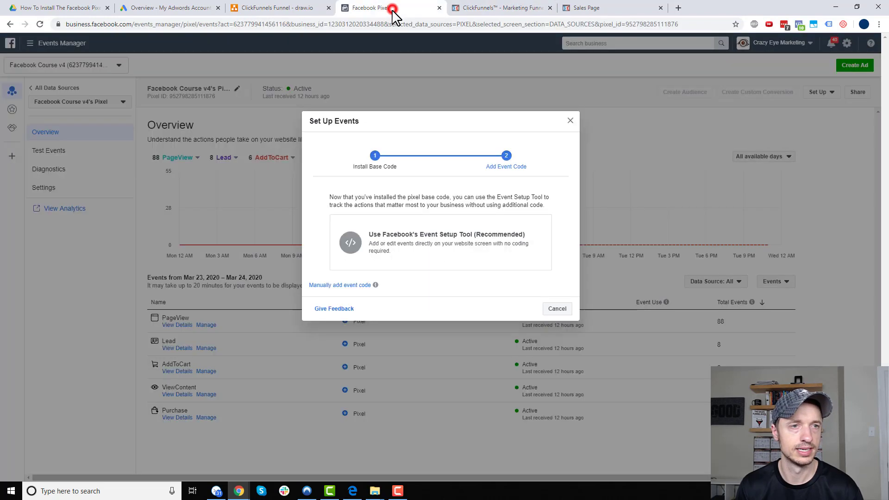
pyautogui.click(417, 245)
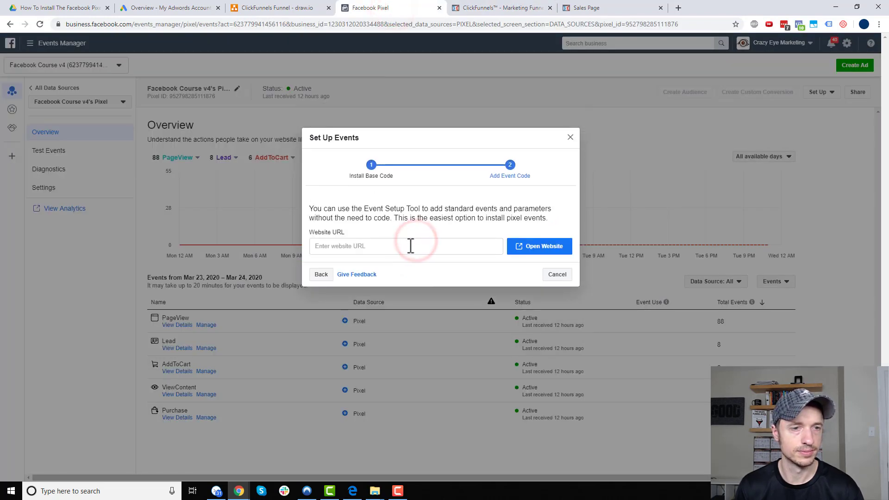
pyautogui.hotkey('ctrl', 'v')
pyautogui.click(545, 246)
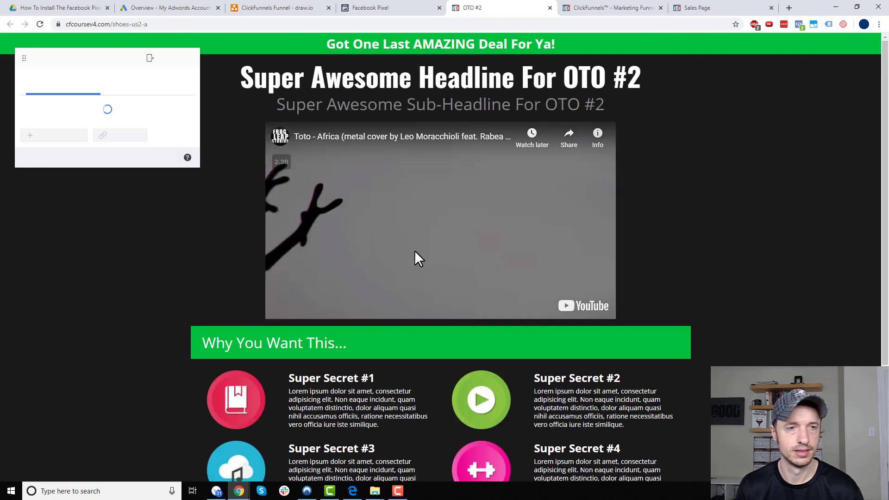
# Track the OTO #2 Shoe Cleaner order button as a Purchase event in USD with the hidden $15.00 page value, and finish the setup.
pyautogui.click(66, 140)
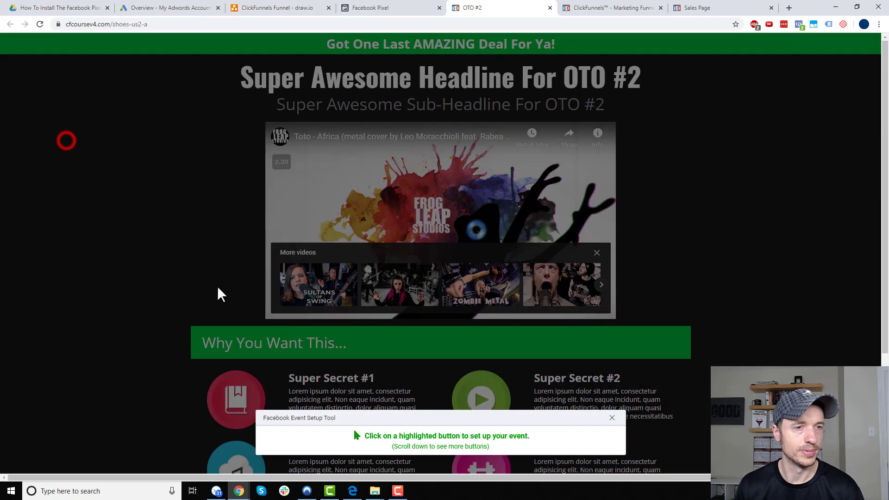
pyautogui.scroll(-3, 221, 295)
pyautogui.click(390, 390)
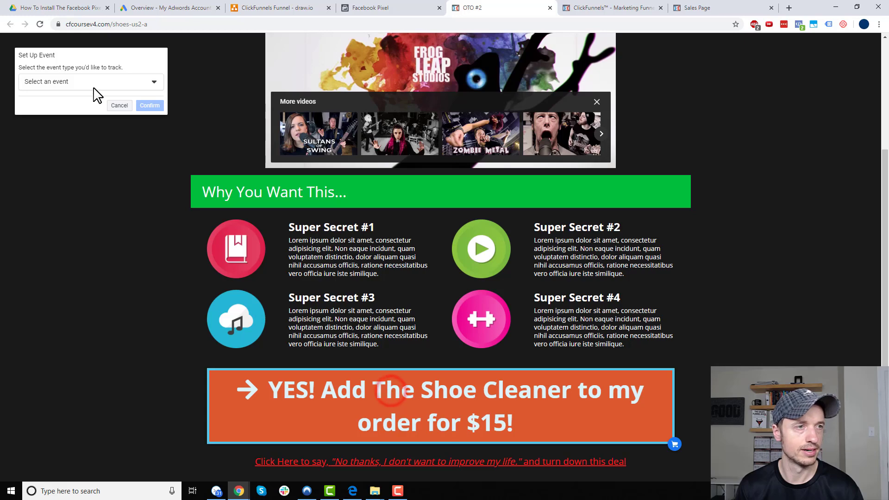
pyautogui.click(107, 82)
pyautogui.click(68, 165)
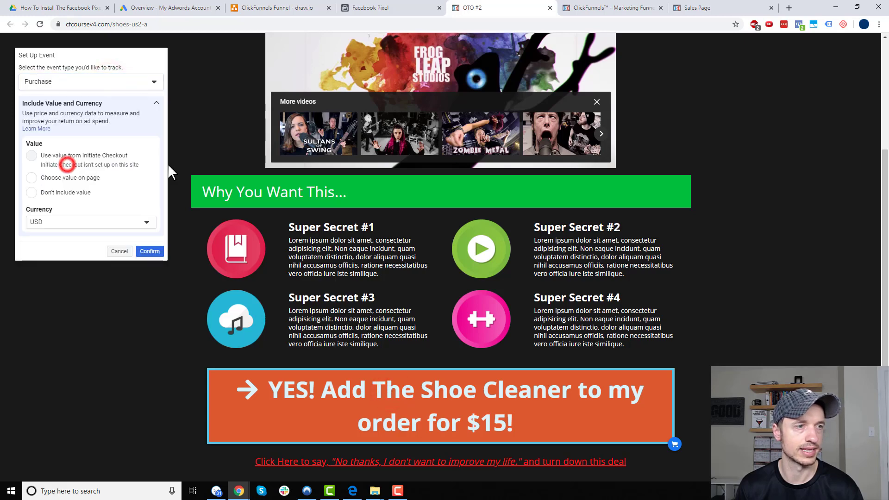
pyautogui.click(32, 178)
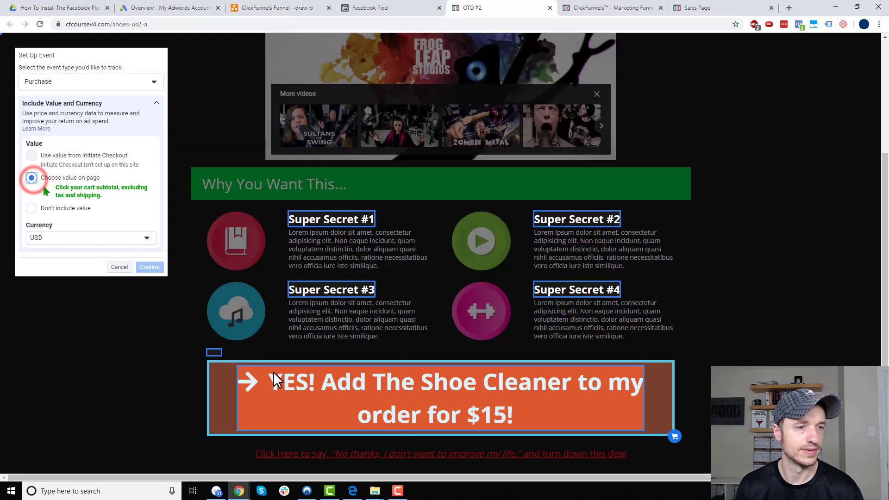
pyautogui.click(215, 354)
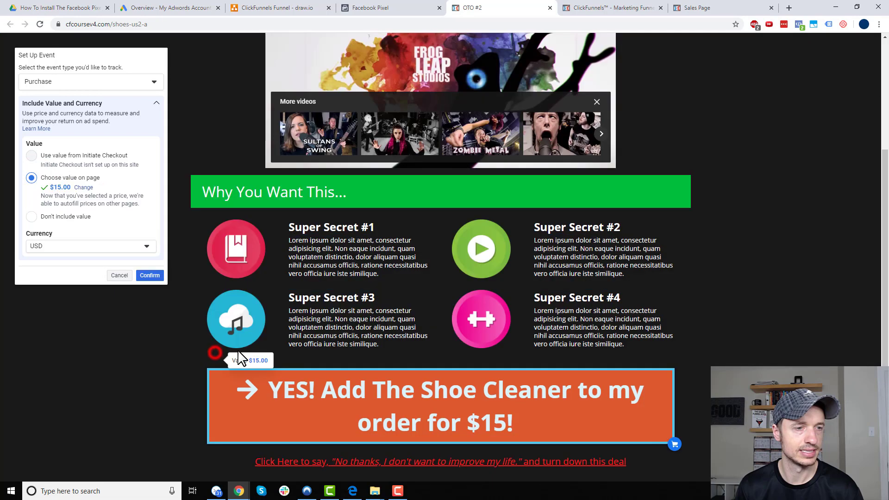
pyautogui.click(150, 275)
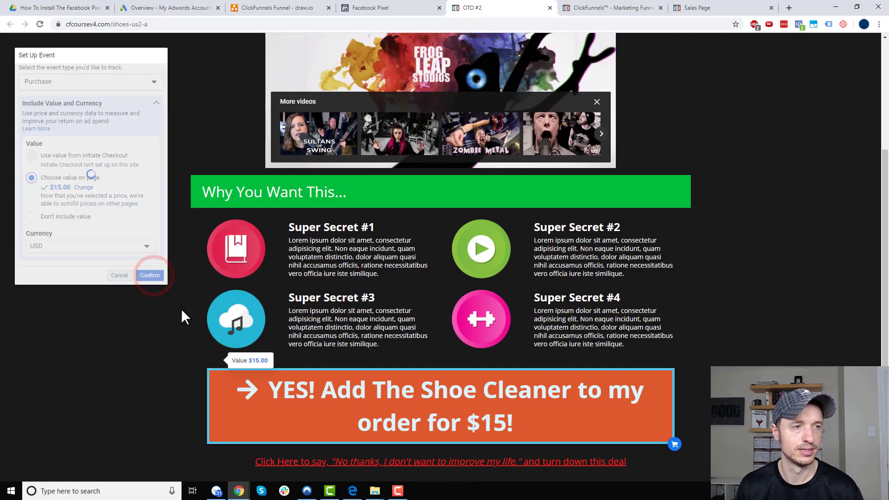
pyautogui.click(176, 59)
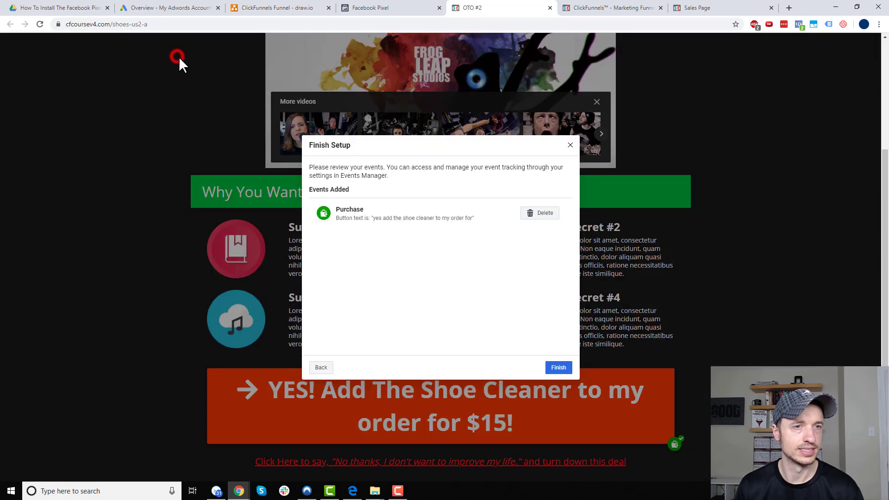
pyautogui.click(560, 365)
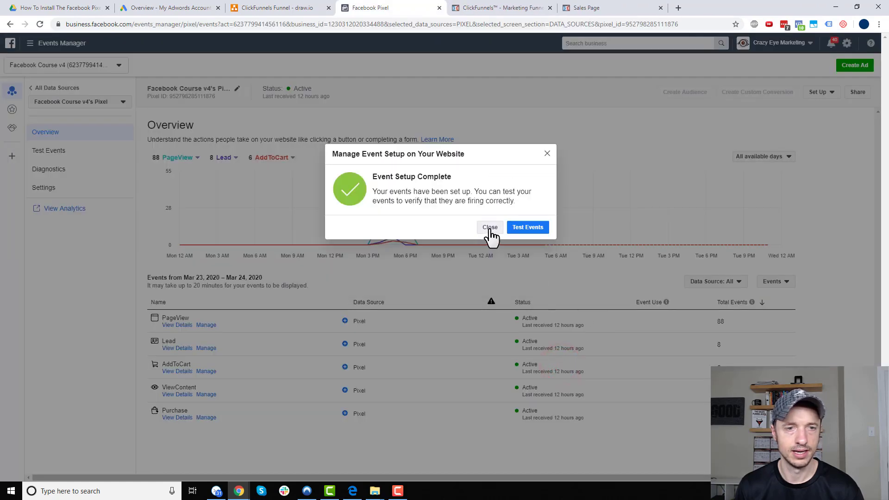
# Open event testing for the pixel, and copy the Shoe Funnel's main URL from ClickFunnels.
pyautogui.click(536, 229)
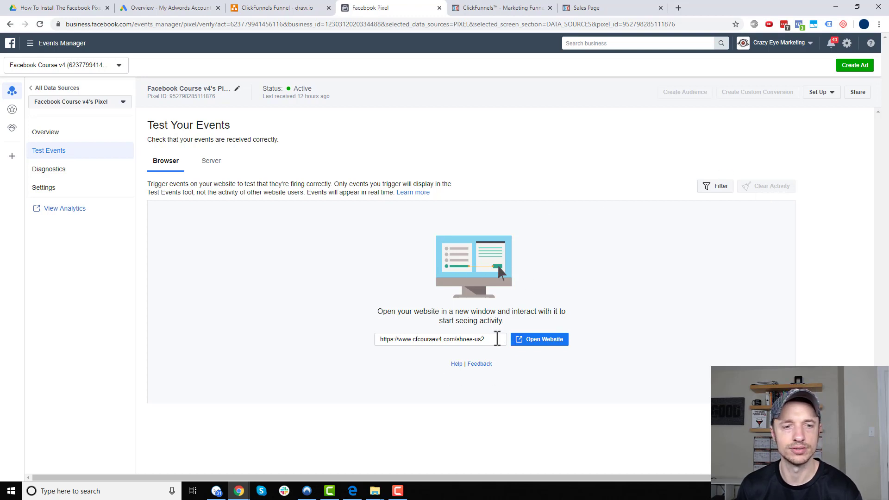
pyautogui.moveTo(494, 340); pyautogui.dragTo(307, 332)
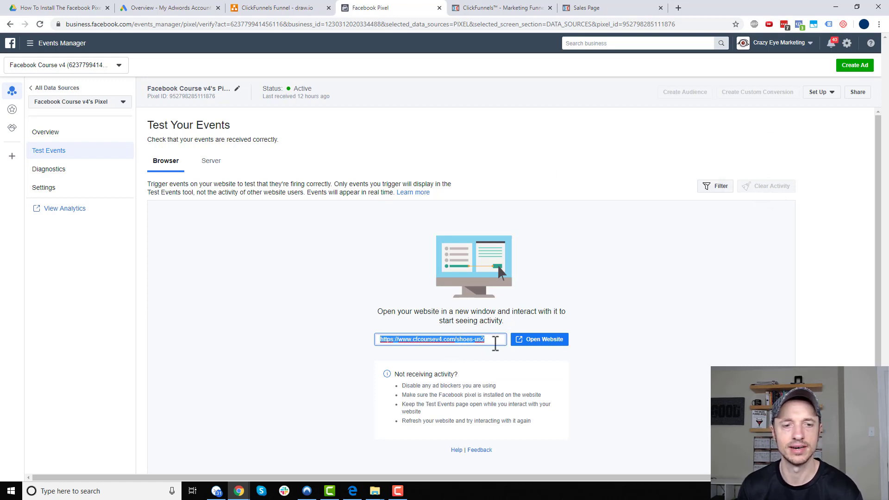
pyautogui.moveTo(493, 341); pyautogui.dragTo(369, 345)
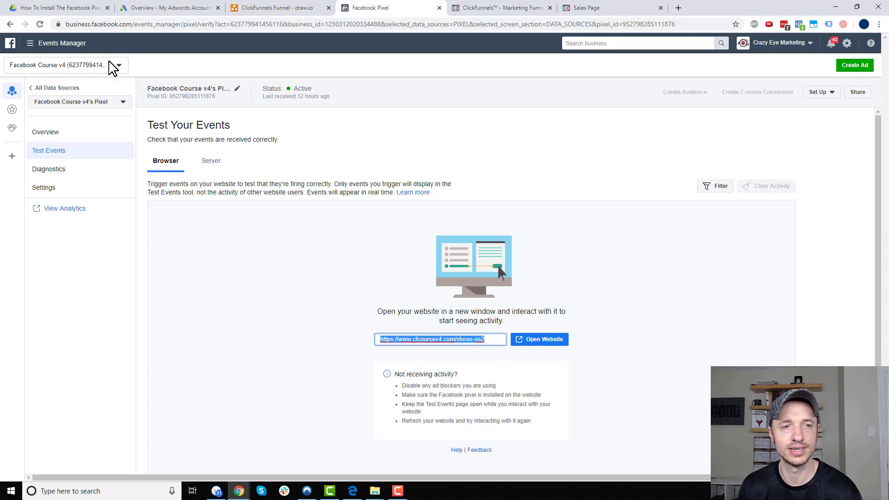
pyautogui.click(491, 340)
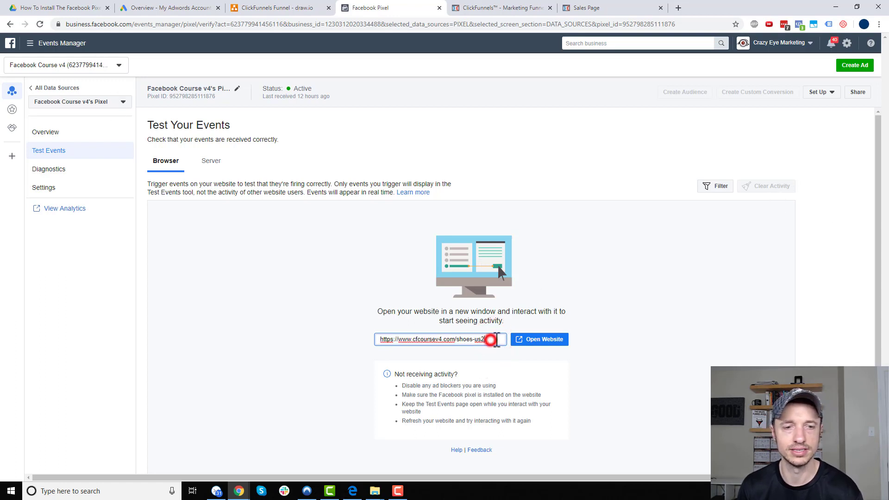
pyautogui.click(525, 9)
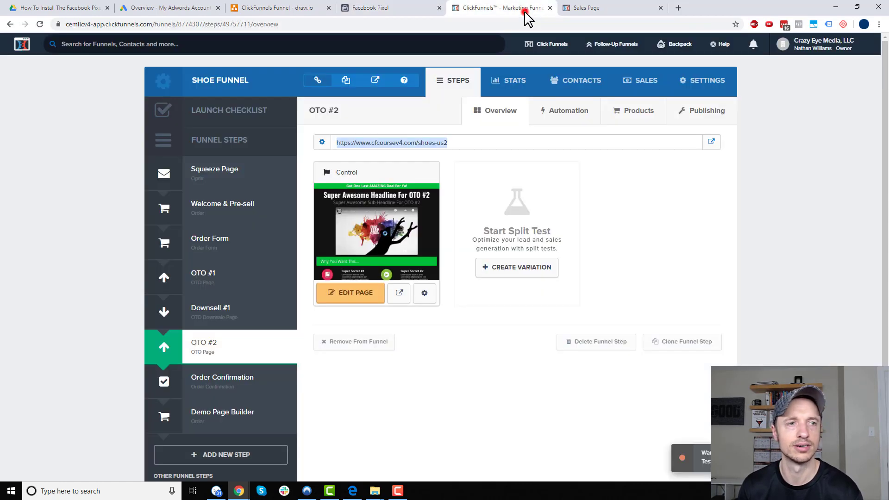
pyautogui.click(348, 84)
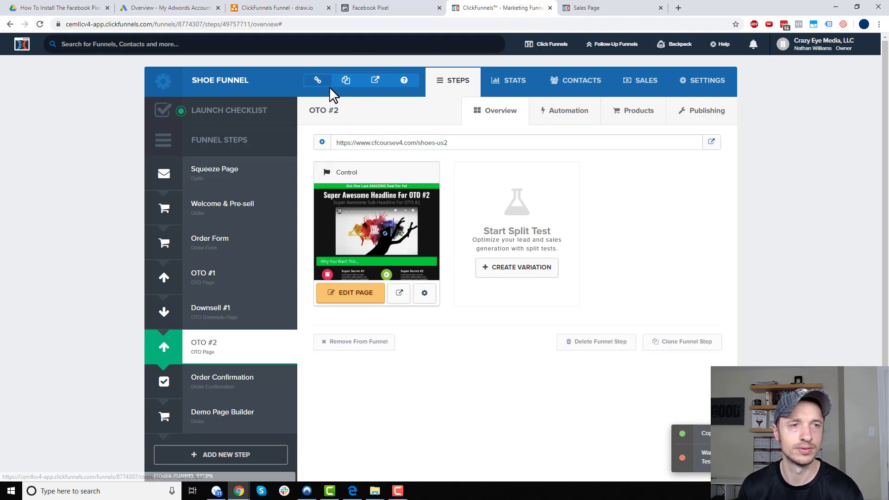
pyautogui.click(398, 13)
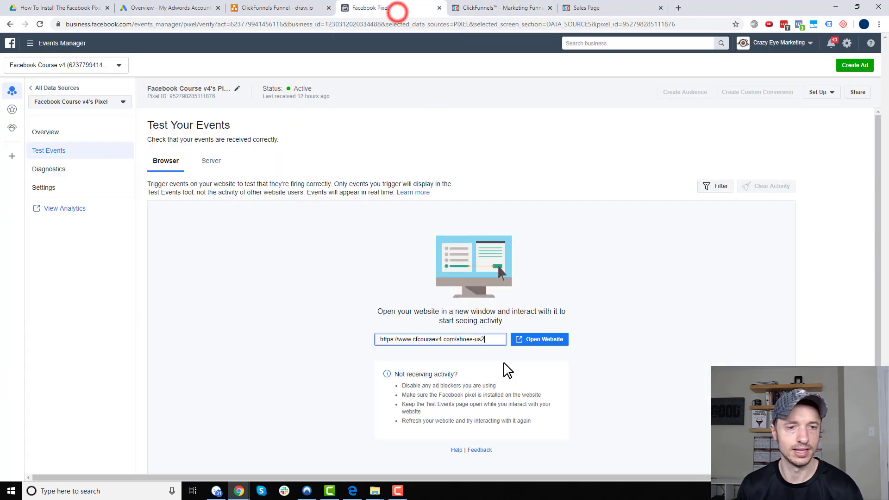
pyautogui.hotkey('ctrl', 'a')
pyautogui.hotkey('ctrl', 'v')
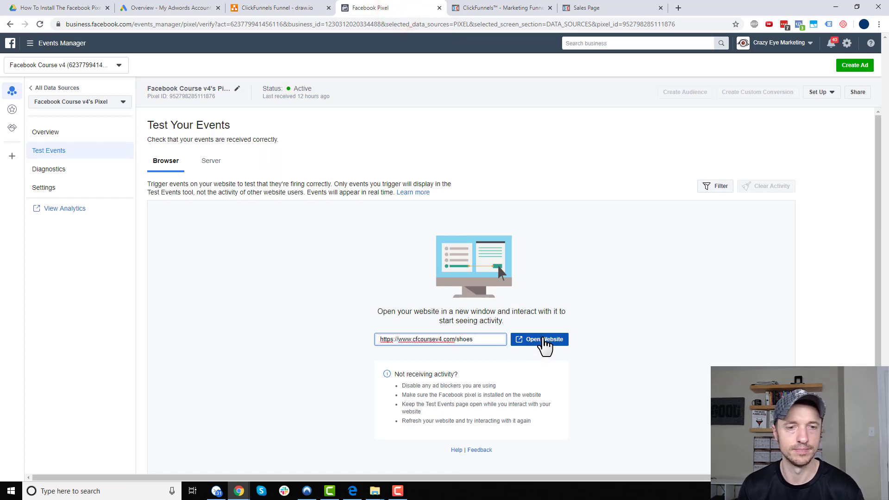
pyautogui.click(541, 340)
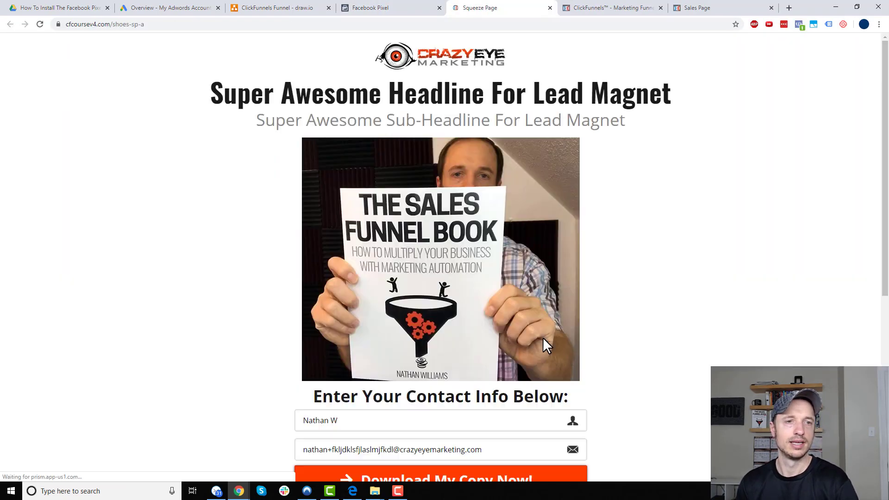
# Check the squeeze page's test events in Facebook against the events planned in the draw.io funnel diagram.
pyautogui.click(385, 7)
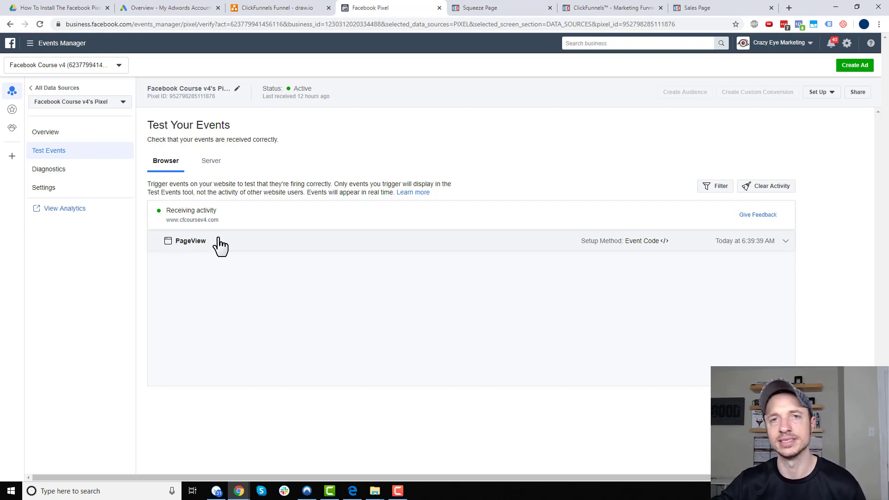
pyautogui.click(287, 8)
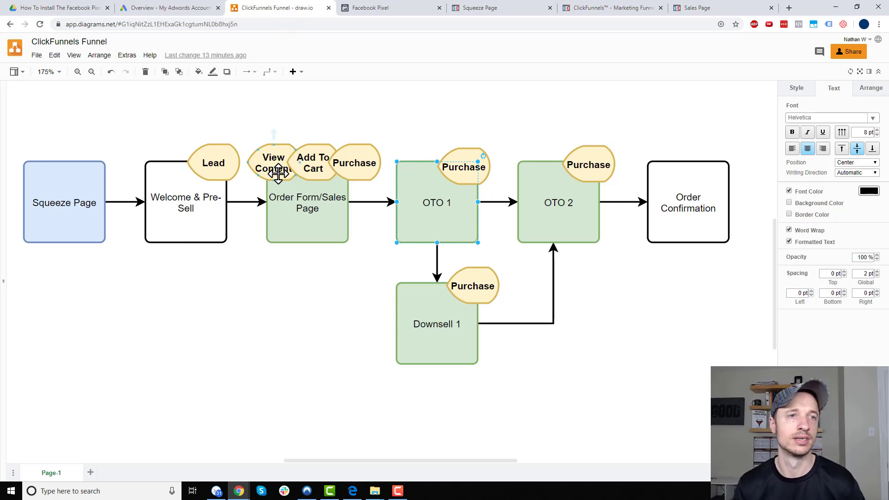
pyautogui.click(410, 8)
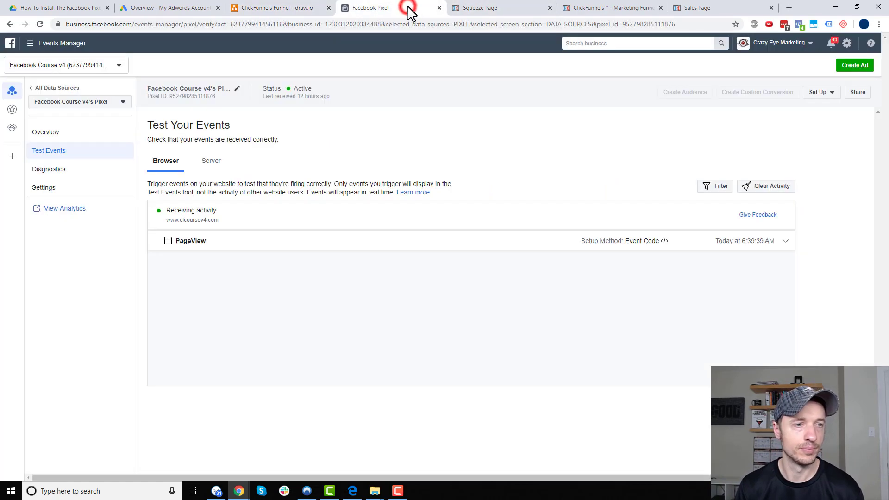
# Submit the squeeze page opt-in form with a modified test email address, pause the video, and check the test events in Facebook.
pyautogui.click(486, 9)
pyautogui.scroll(-3, 585, 143)
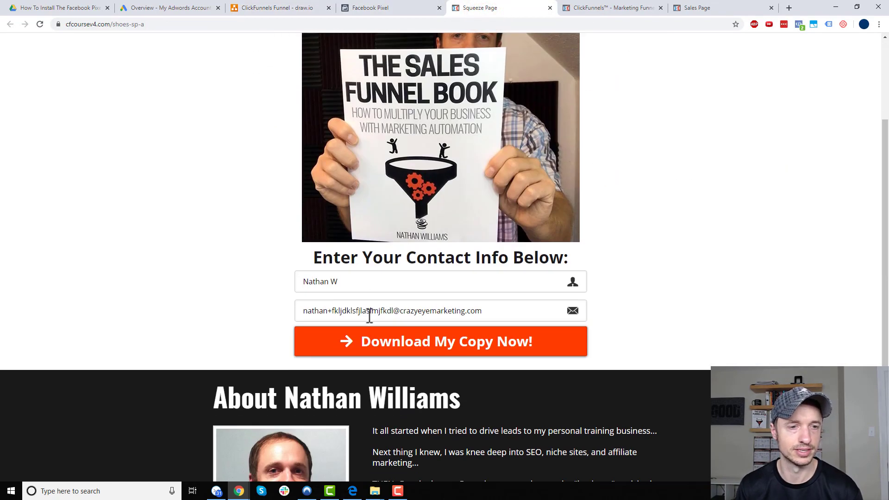
pyautogui.click(382, 312)
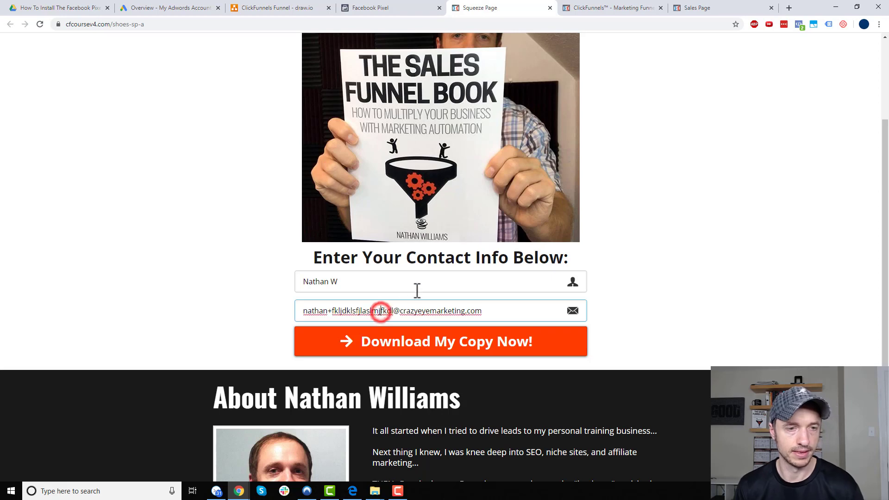
pyautogui.write('fdewaf')
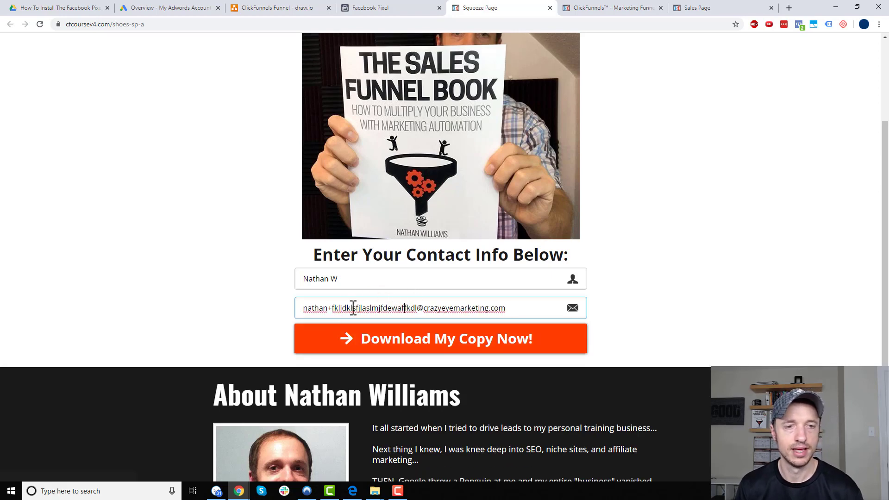
pyautogui.scroll(-2, 353, 308)
pyautogui.click(419, 259)
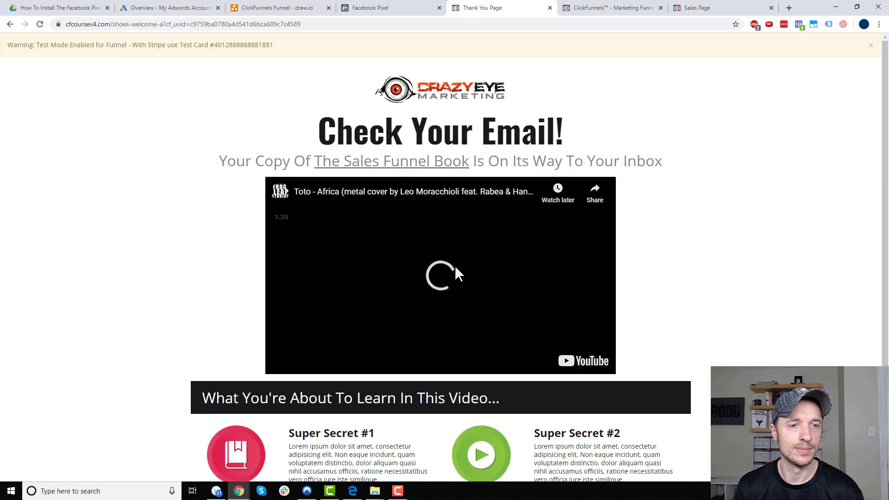
pyautogui.click(431, 270)
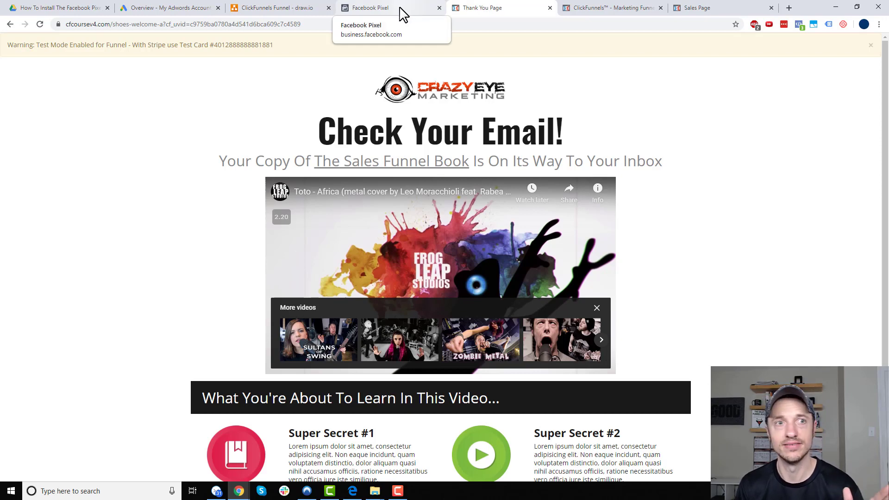
pyautogui.click(401, 9)
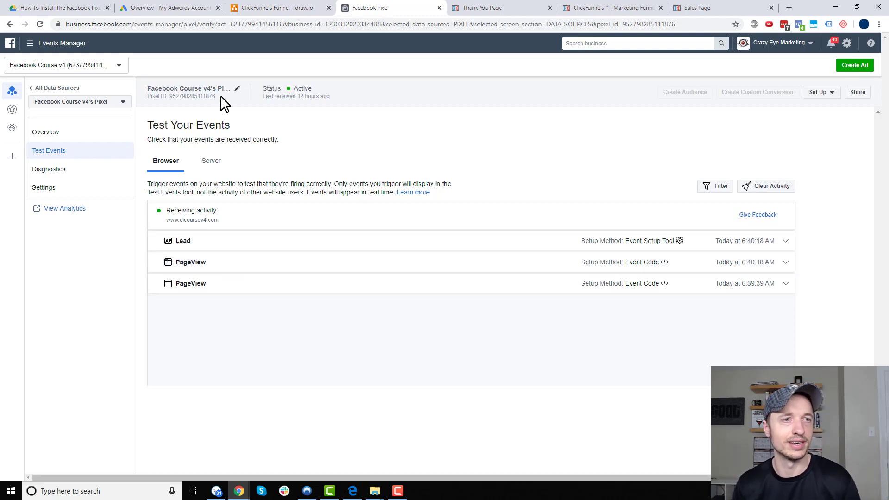
# Go from the thank-you page to the complementary course's sales page, pause its video, and check the test events in Facebook.
pyautogui.click(504, 9)
pyautogui.scroll(-3, 590, 325)
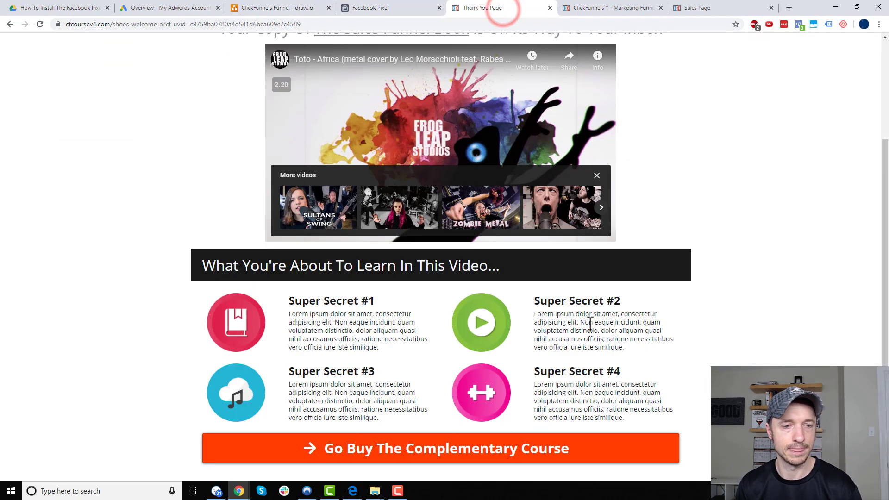
pyautogui.click(528, 443)
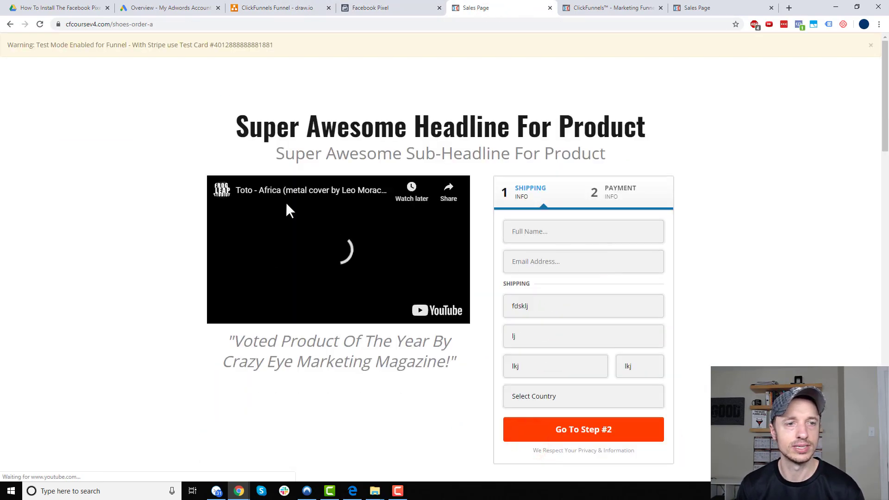
pyautogui.click(363, 259)
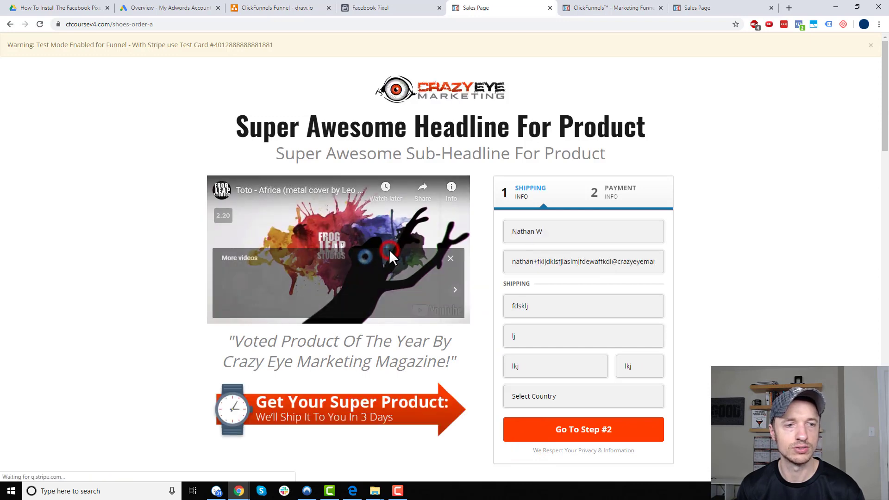
pyautogui.click(385, 9)
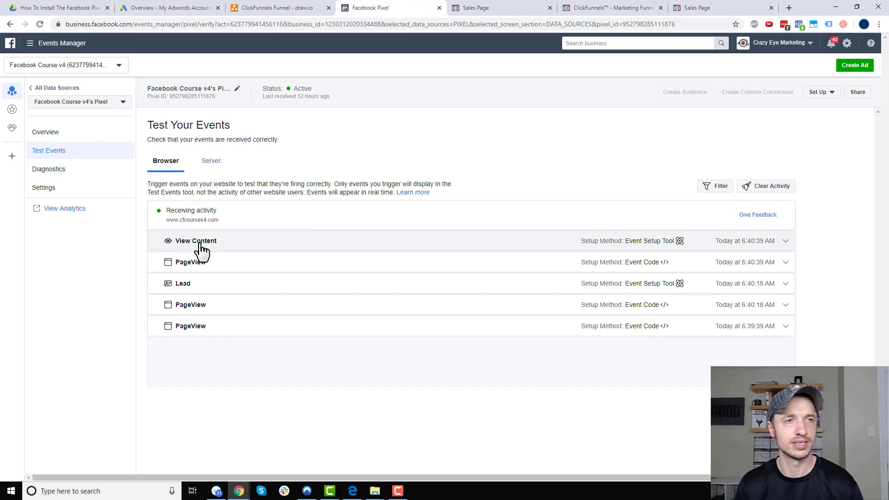
# Set the shipping country to United States on the sales page, proceed to order step #2, and check the test events in Facebook.
pyautogui.click(515, 11)
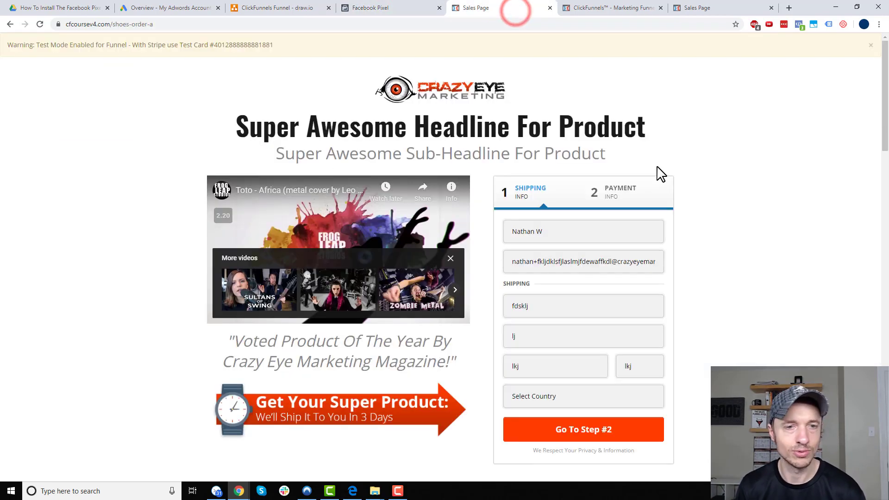
pyautogui.scroll(-2, 593, 255)
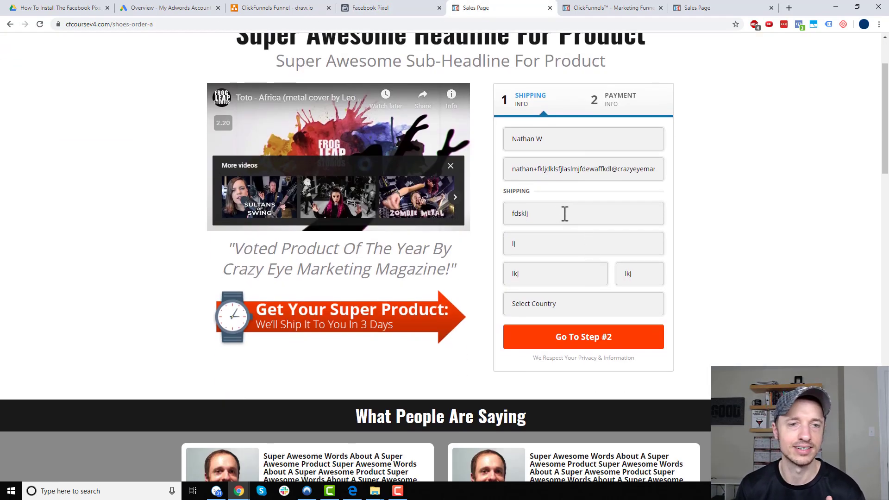
pyautogui.click(547, 301)
pyautogui.click(535, 131)
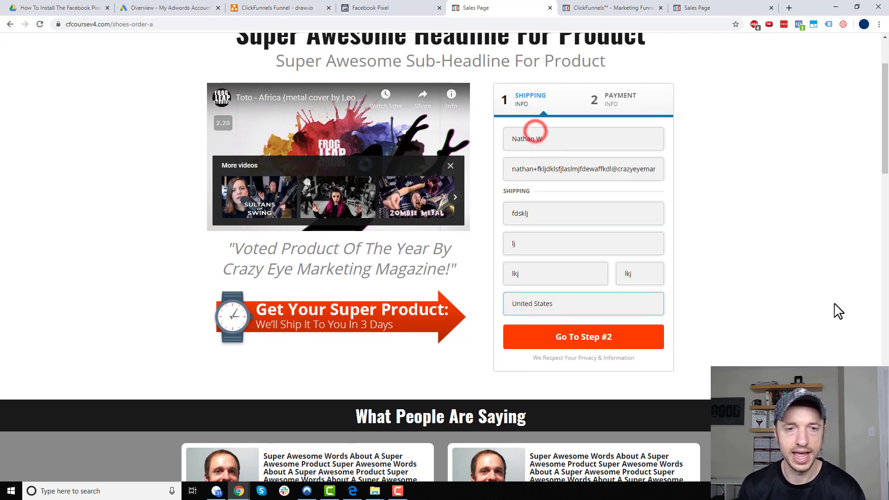
pyautogui.click(610, 344)
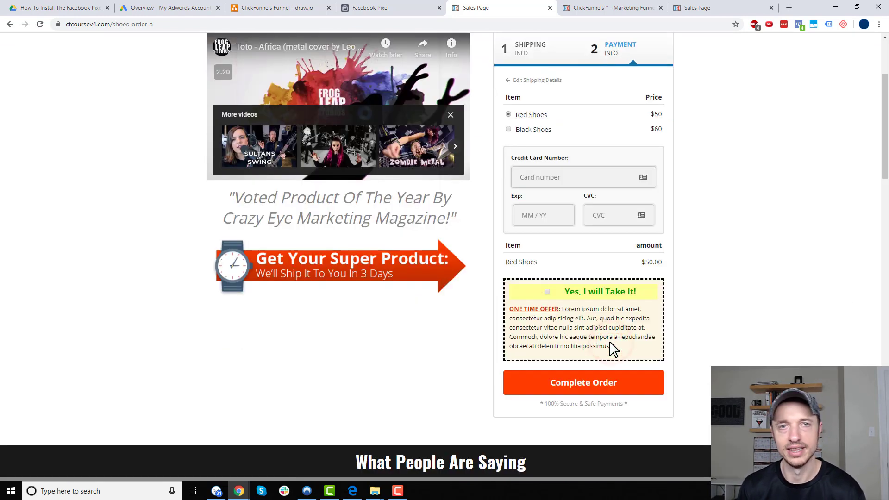
pyautogui.click(401, 7)
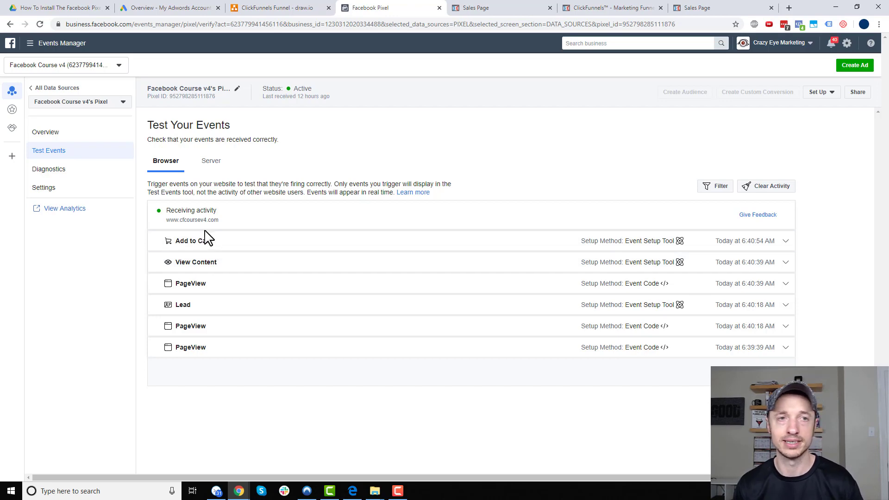
# Choose Black Shoes on the sales page's order form, and copy the Stripe test card number from the notice into the credit card field.
pyautogui.click(480, 7)
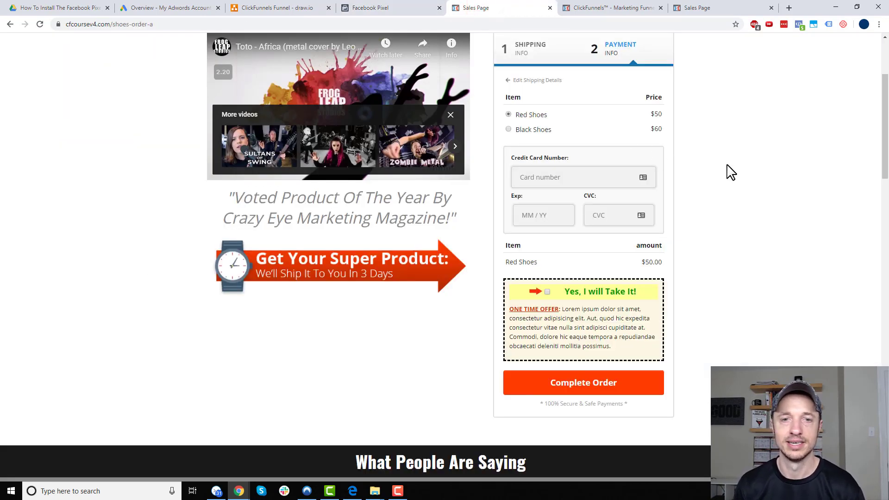
pyautogui.click(509, 130)
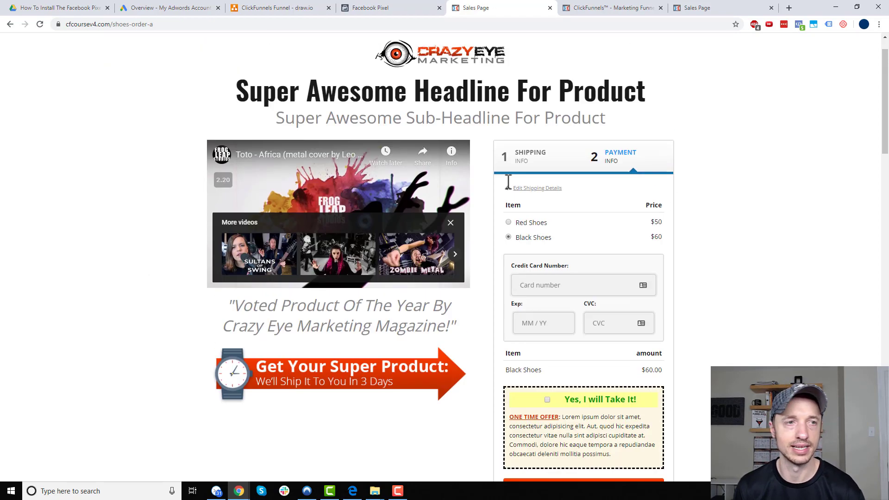
pyautogui.scroll(3, 672, 179)
pyautogui.click(260, 47)
pyautogui.doubleClick(261, 46)
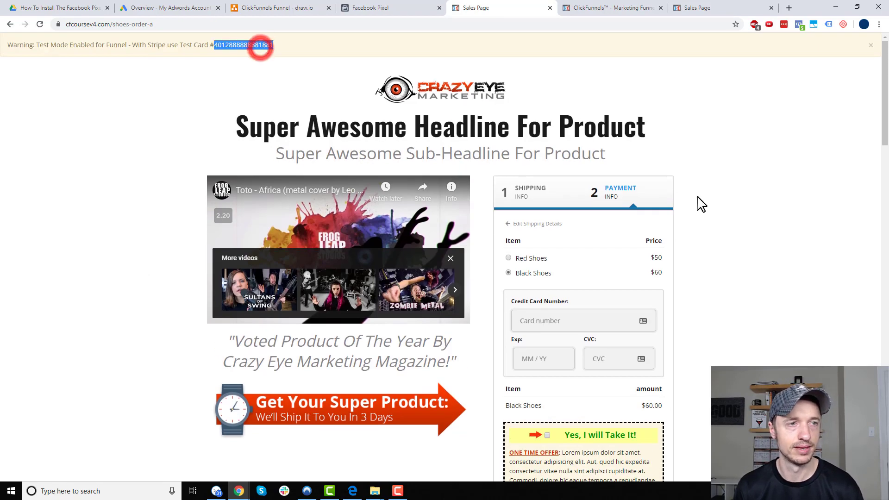
pyautogui.hotkey('ctrl', 'c')
pyautogui.scroll(-3, 698, 202)
pyautogui.click(571, 178)
pyautogui.hotkey('ctrl', 'v')
# Enter the test card's expiry date and CVC, and complete the Black Shoes order.
pyautogui.click(555, 217)
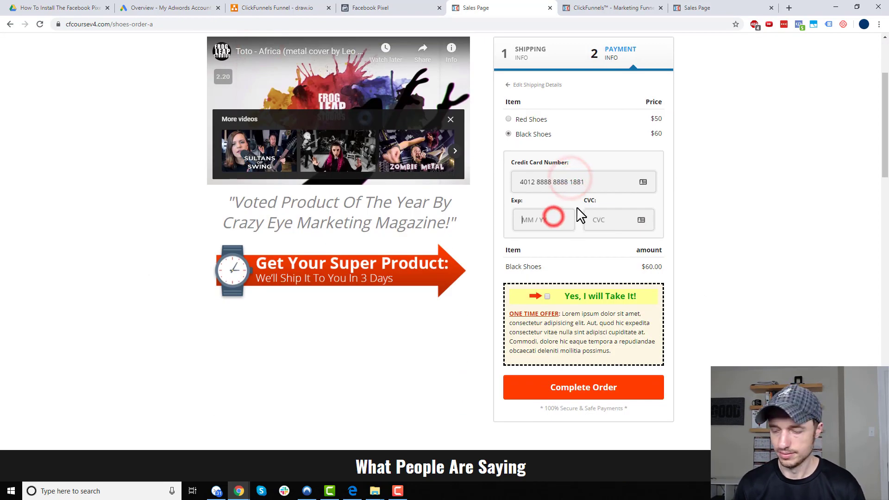
pyautogui.write('1023')
pyautogui.click(603, 221)
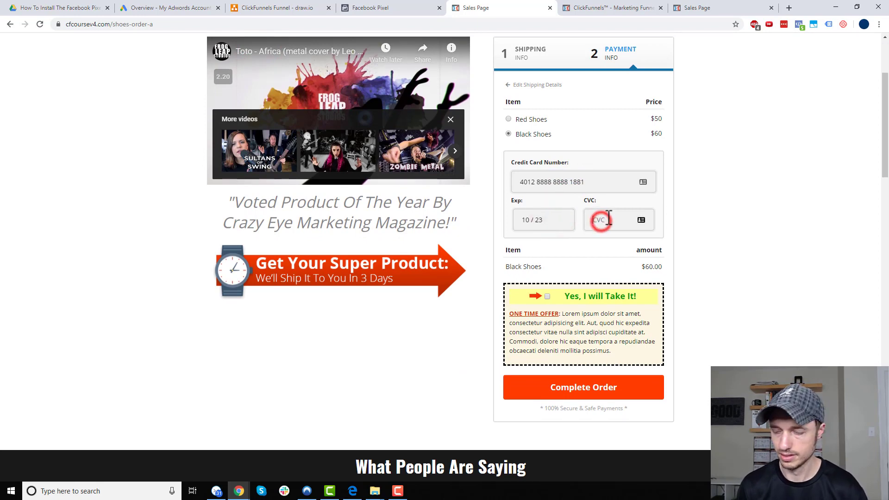
pyautogui.write('123')
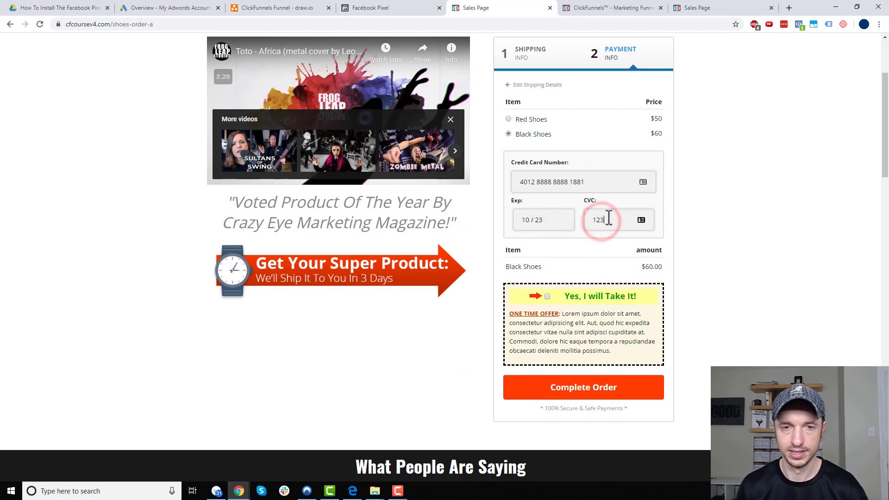
pyautogui.click(548, 297)
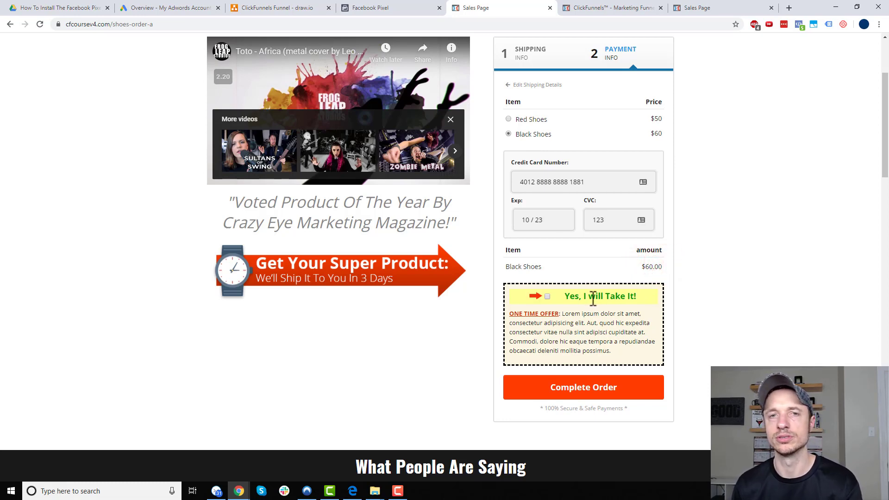
pyautogui.click(598, 390)
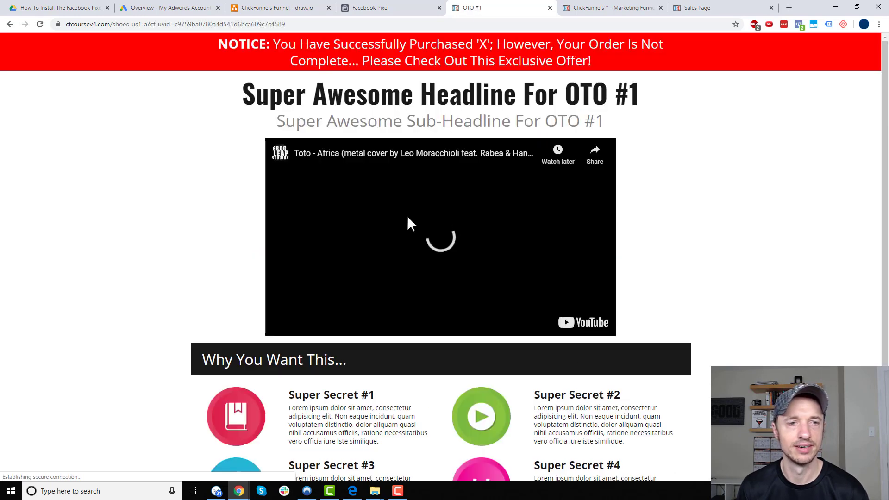
# Pause the video on the OTO #1 page, and examine the Purchase event's details in Facebook's test events.
pyautogui.click(408, 217)
pyautogui.click(402, 11)
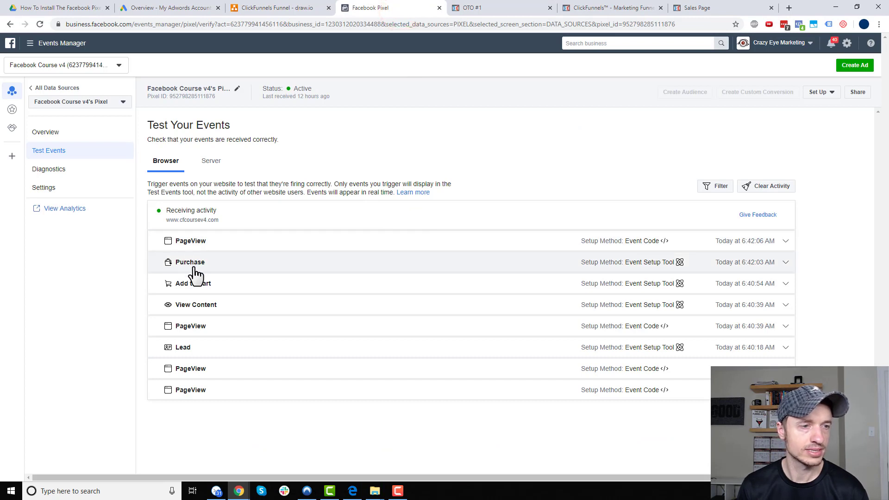
pyautogui.click(786, 263)
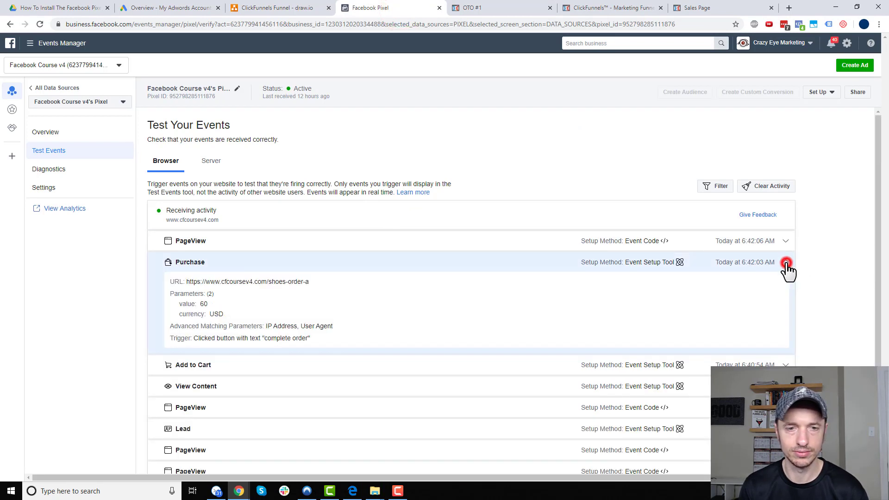
pyautogui.click(213, 306)
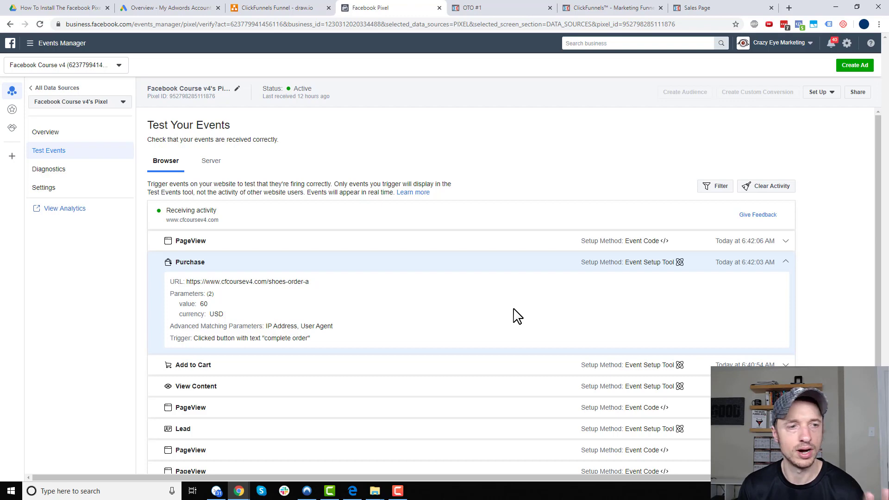
# Accept the $10 Shoe Laces upsell on OTO #1, pause the OTO #2 video, and check the test events in Facebook, collapsing the Purchase details.
pyautogui.click(482, 9)
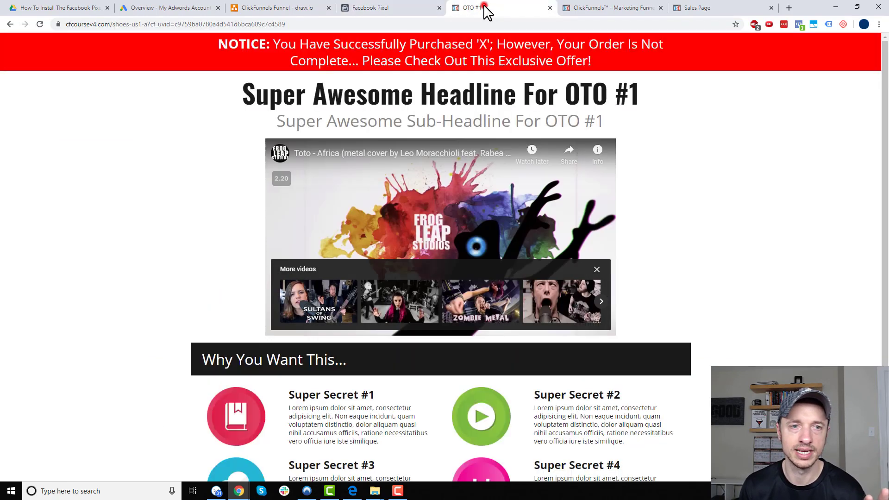
pyautogui.scroll(-3, 491, 213)
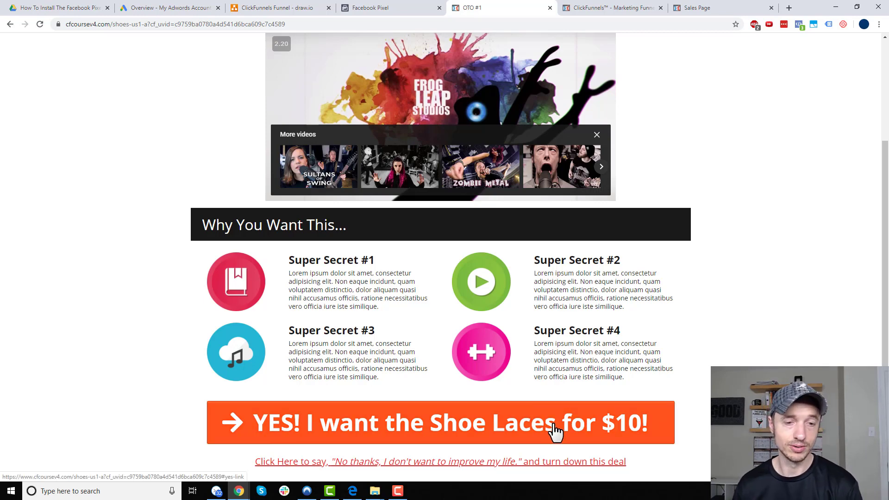
pyautogui.click(531, 424)
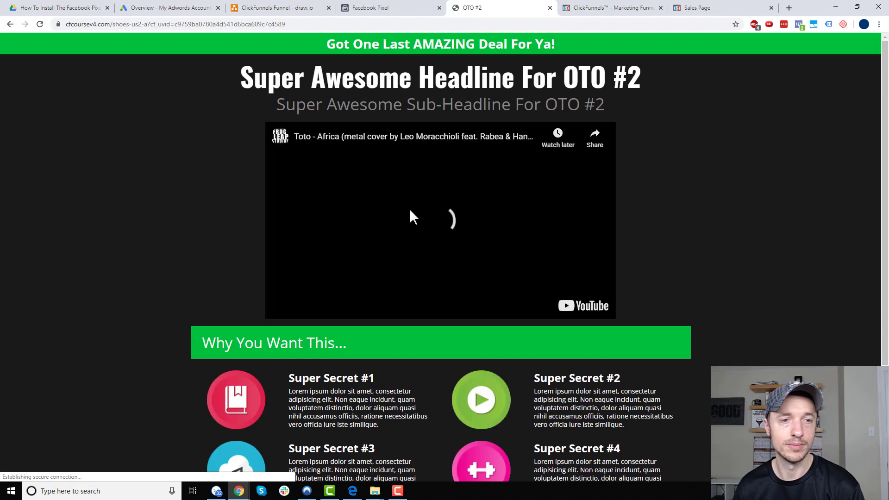
pyautogui.click(474, 230)
pyautogui.click(384, 8)
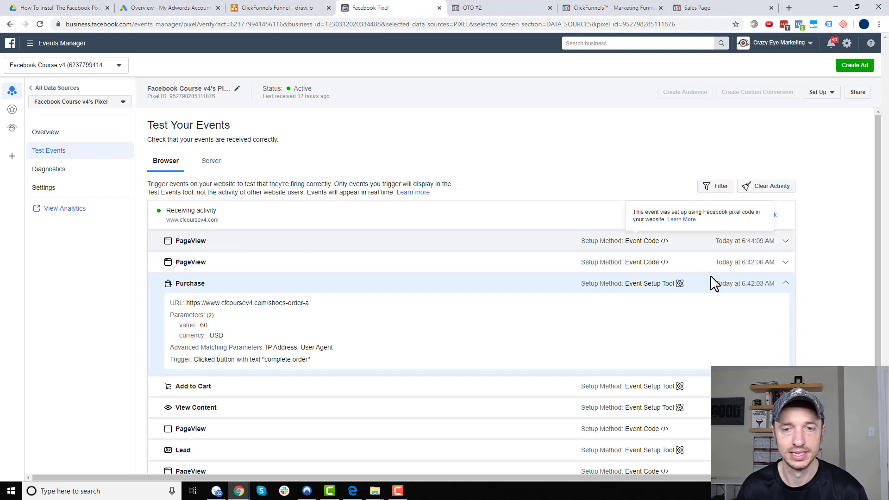
pyautogui.click(786, 283)
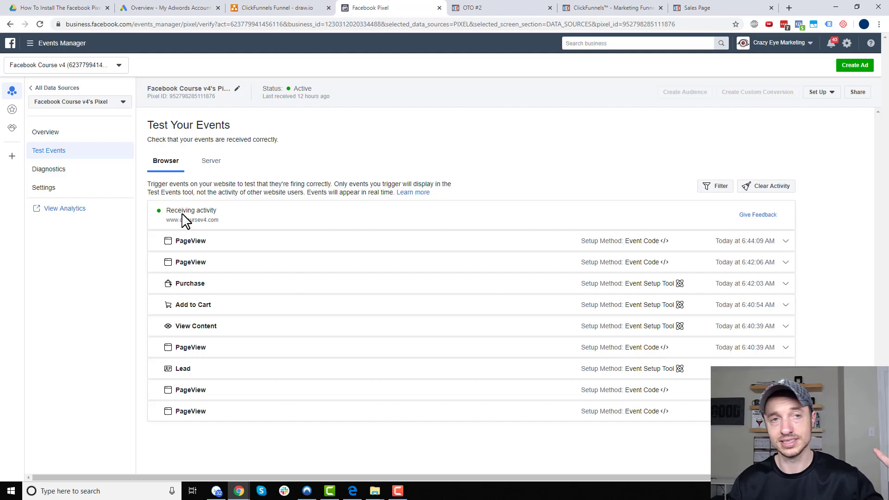
# Accept the $15 Shoe Cleaner upsell on OTO #2, review the order confirmation page, and check the test events in Facebook.
pyautogui.click(470, 8)
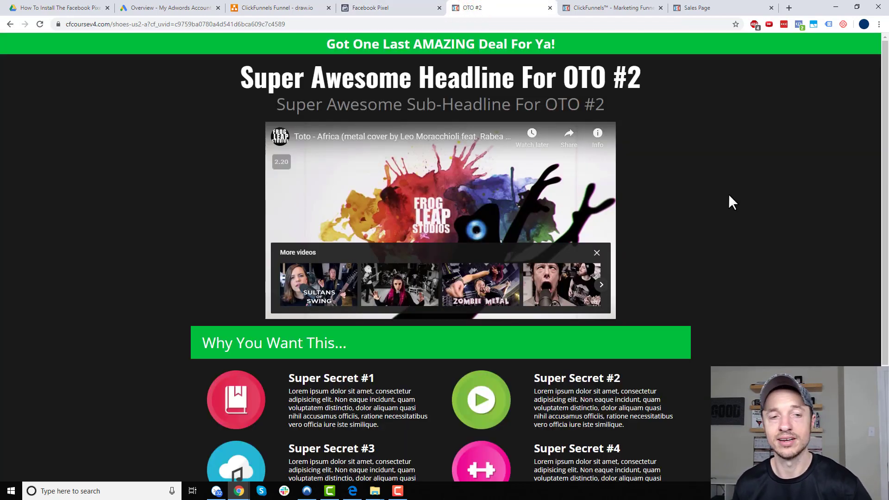
pyautogui.scroll(-2, 729, 197)
pyautogui.scroll(-1, 713, 305)
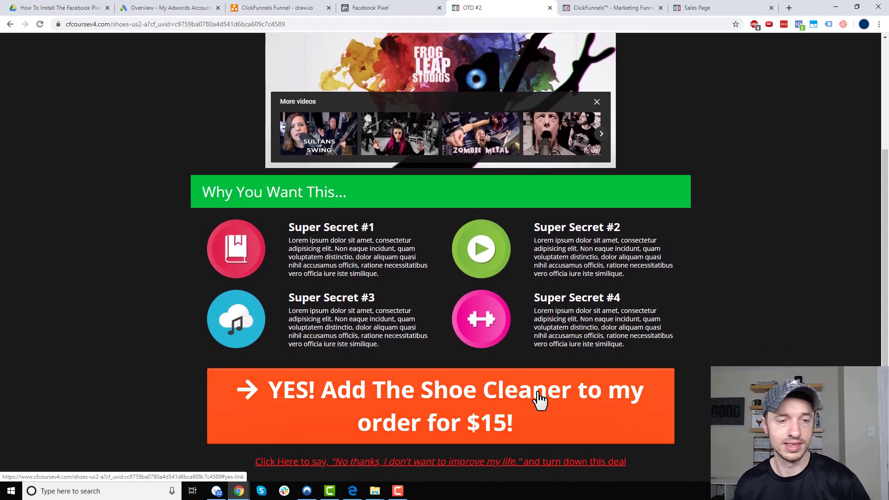
pyautogui.click(482, 410)
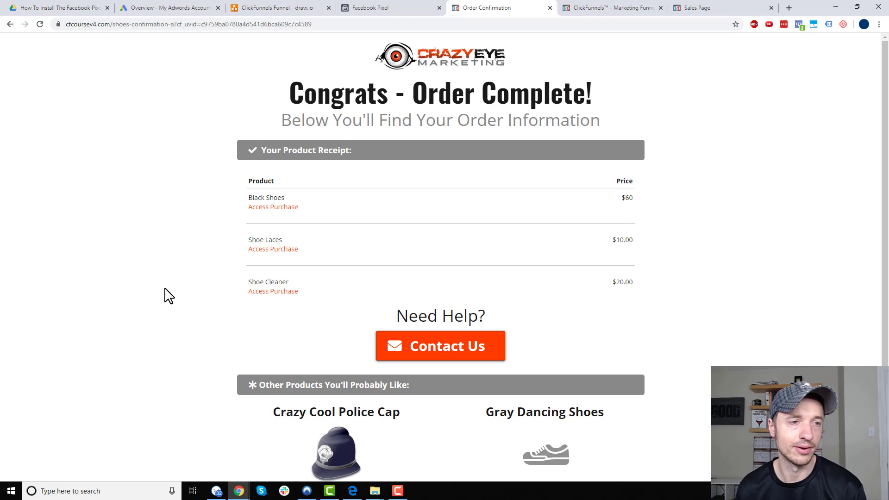
pyautogui.scroll(-1, 165, 282)
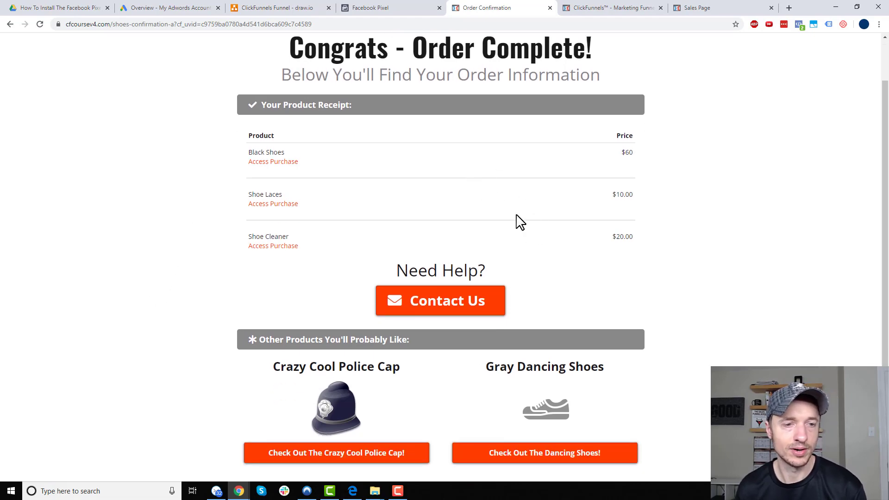
pyautogui.click(361, 14)
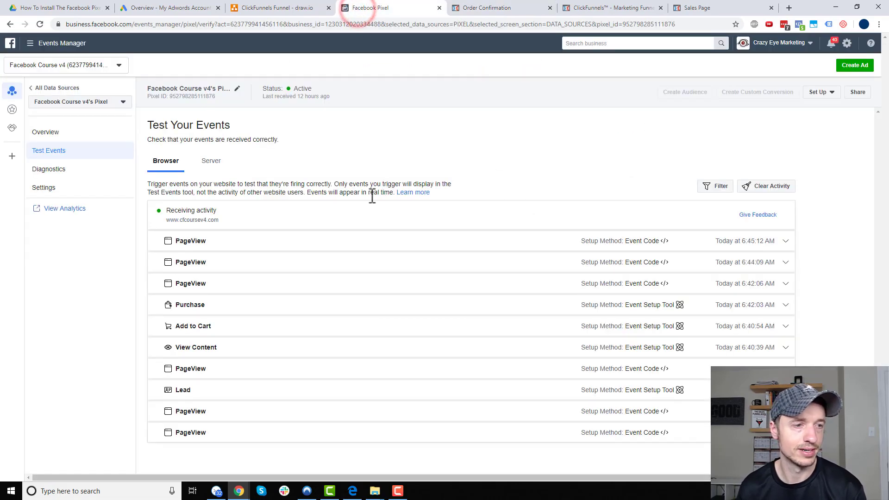